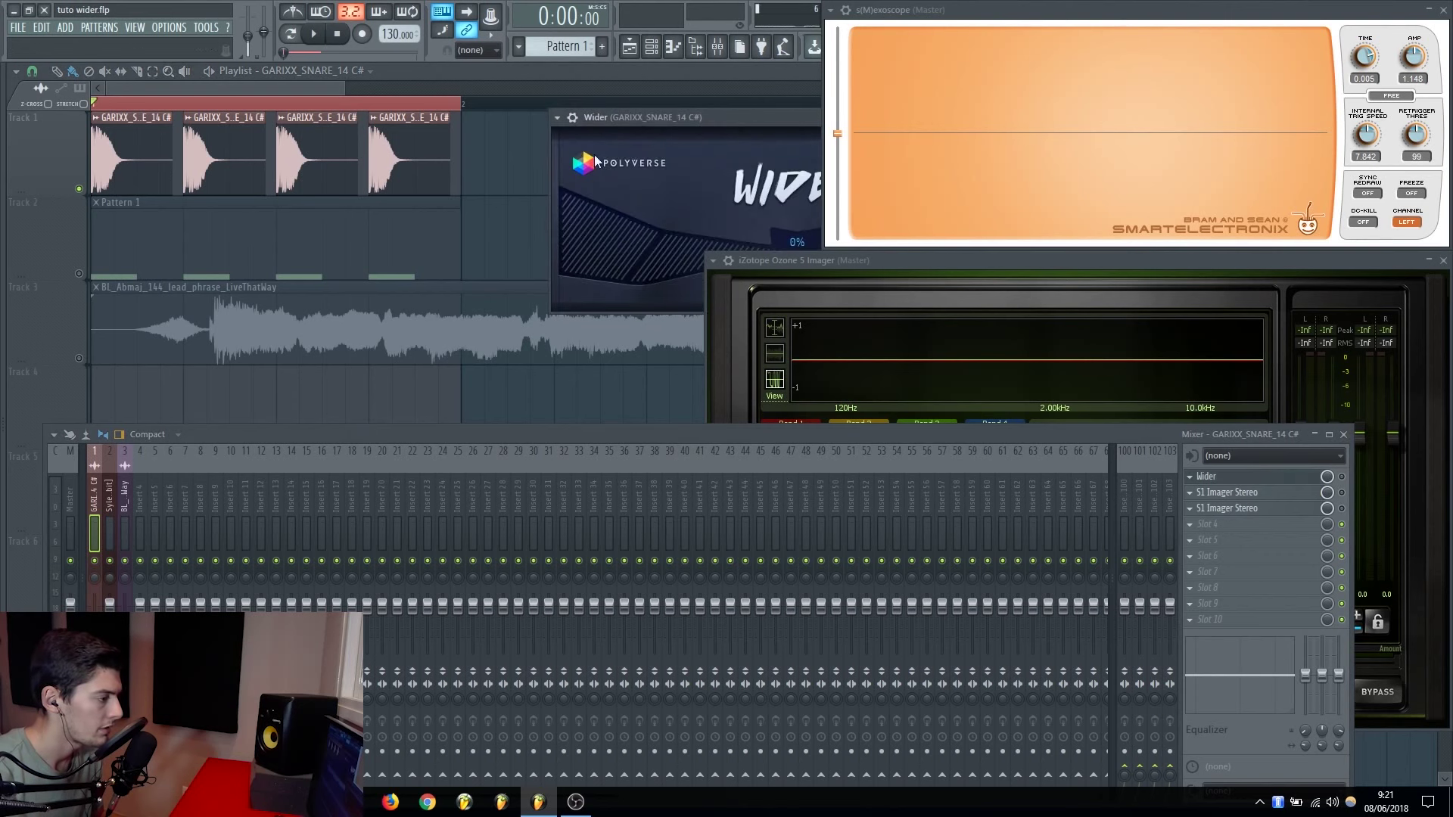
Arrange the Wider plugin, the mixer and Ozone 5 Imager so that the plugin and both master analyzers are in view
{"action": "left_click_drag", "start_coordinate": [661, 116], "coordinate": [327, 121]}
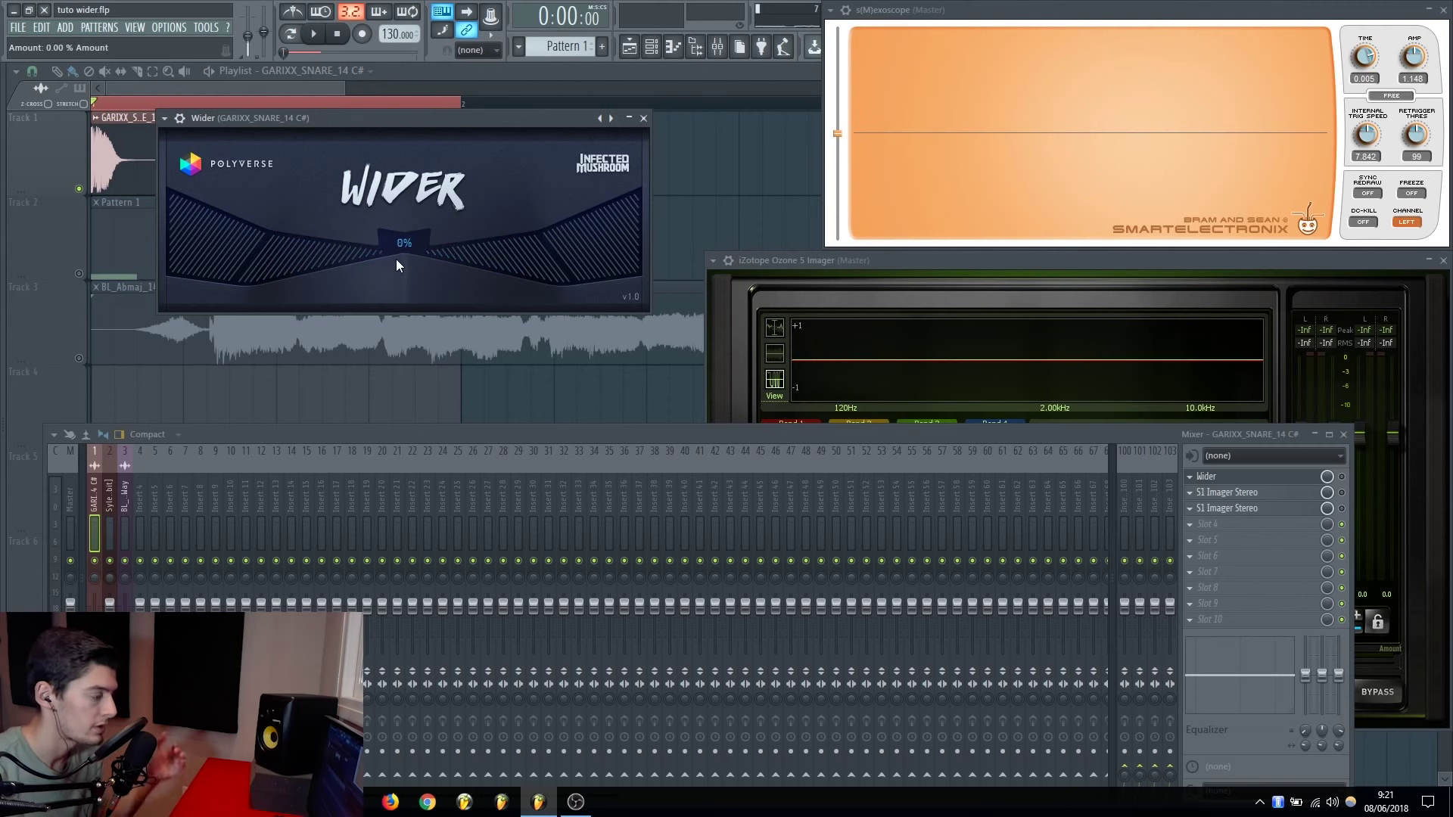
{"action": "left_click_drag", "start_coordinate": [464, 118], "coordinate": [446, 111]}
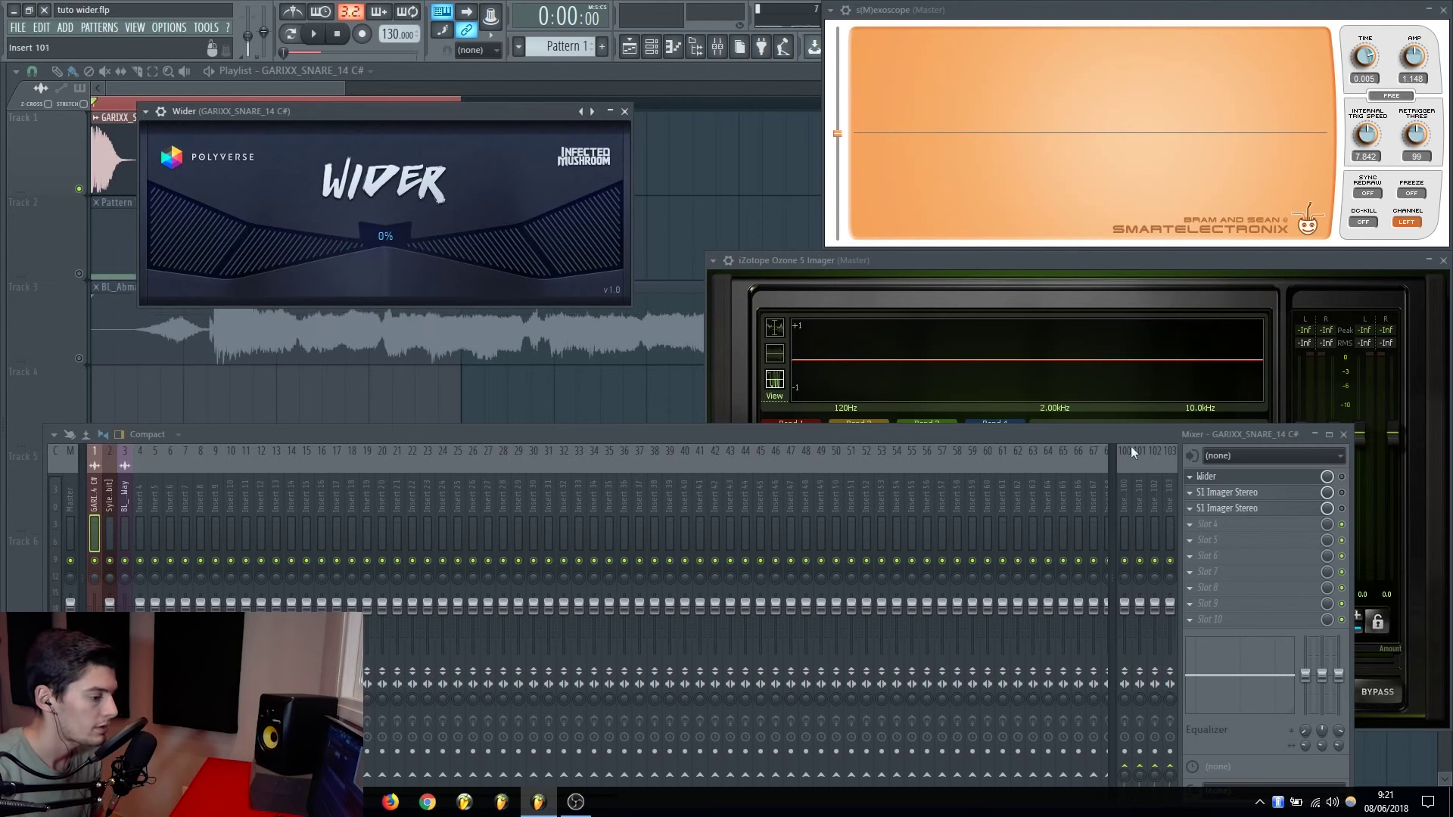
{"action": "left_click_drag", "start_coordinate": [1130, 447], "coordinate": [1145, 505]}
{"action": "left_click", "coordinate": [950, 259]}
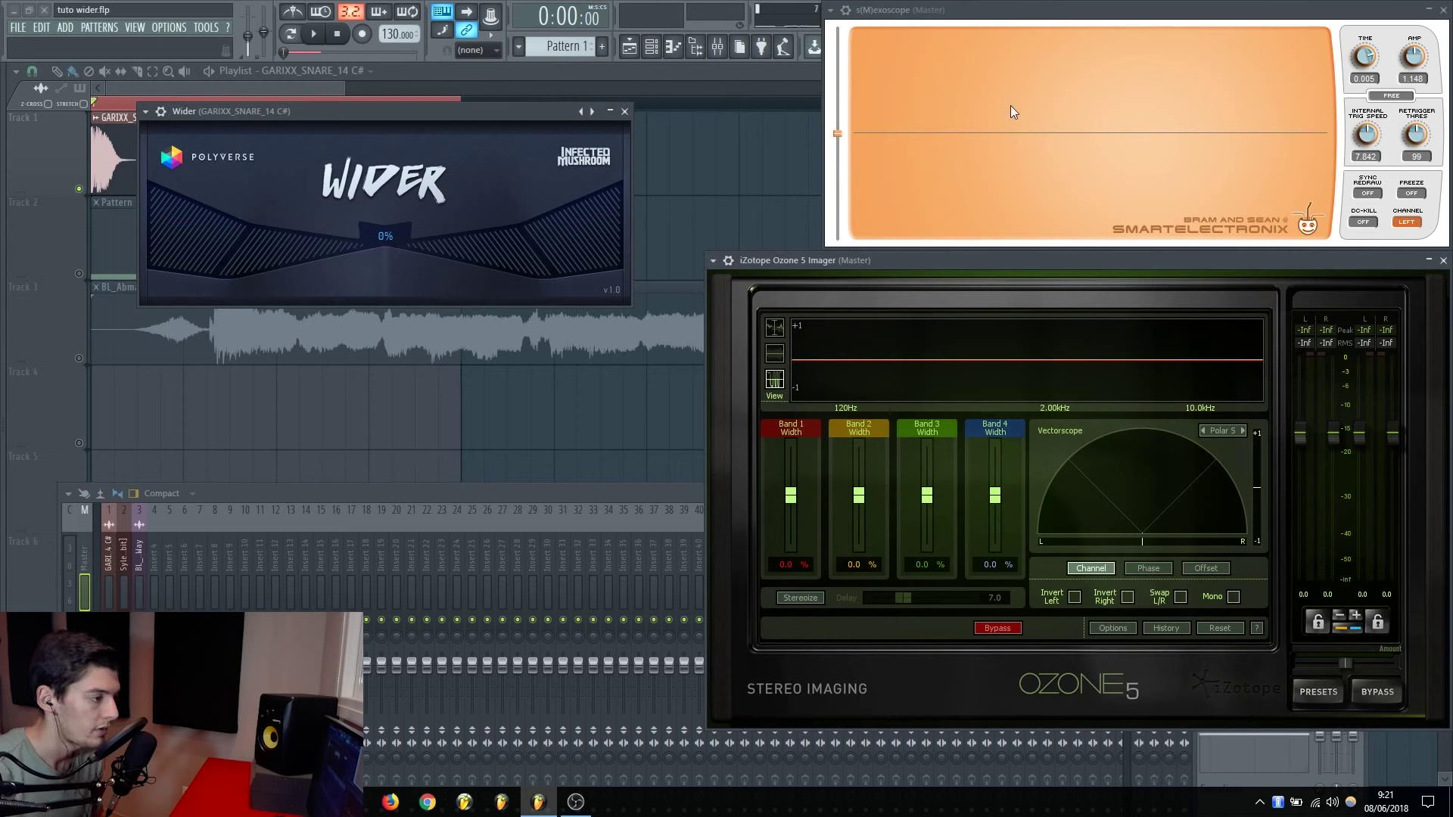
Play the snare loop with Wider at 0% and examine its waveform and stereo image in the master analyzers
{"action": "key", "text": "space"}
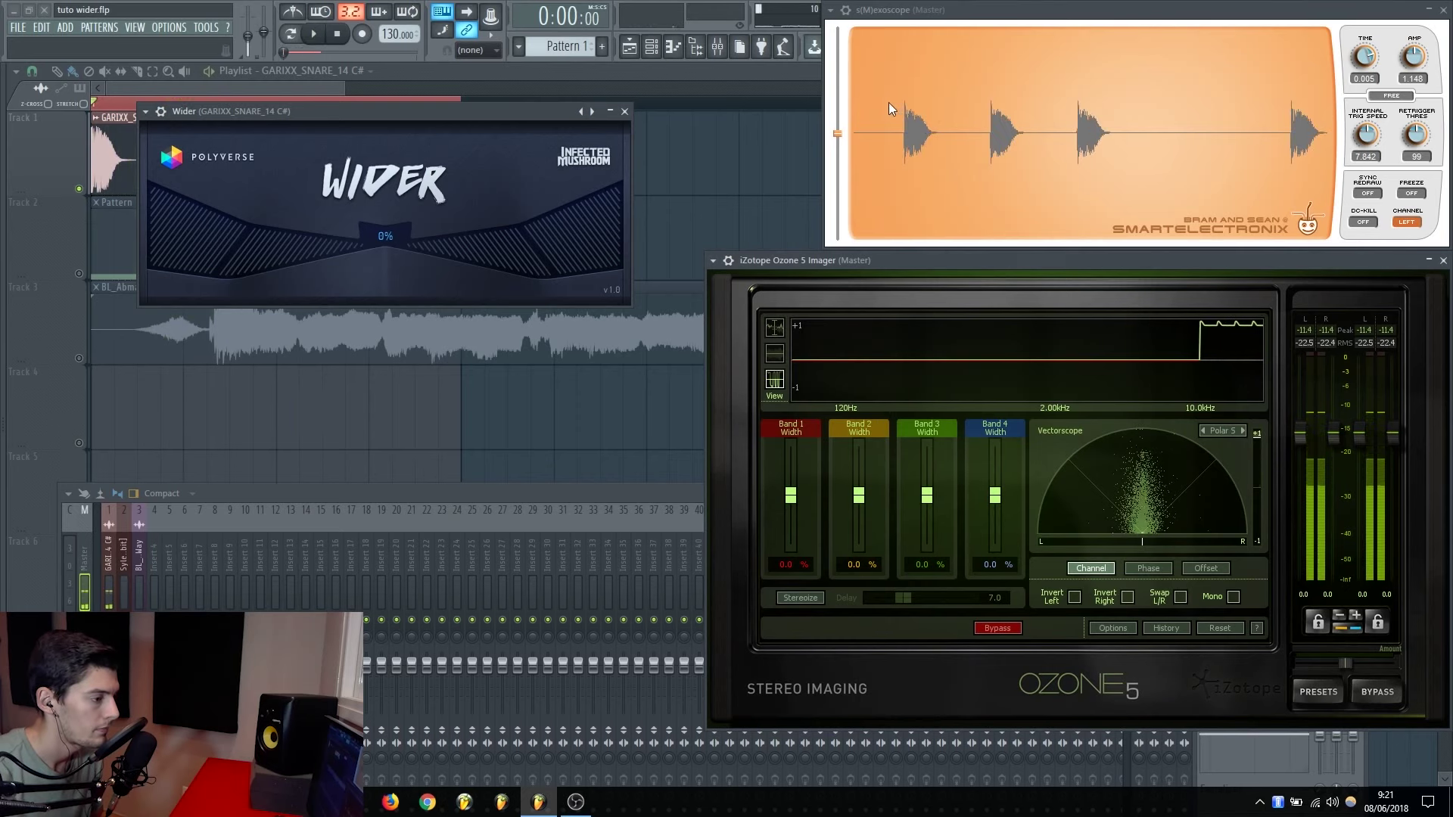
{"action": "left_click", "coordinate": [880, 102]}
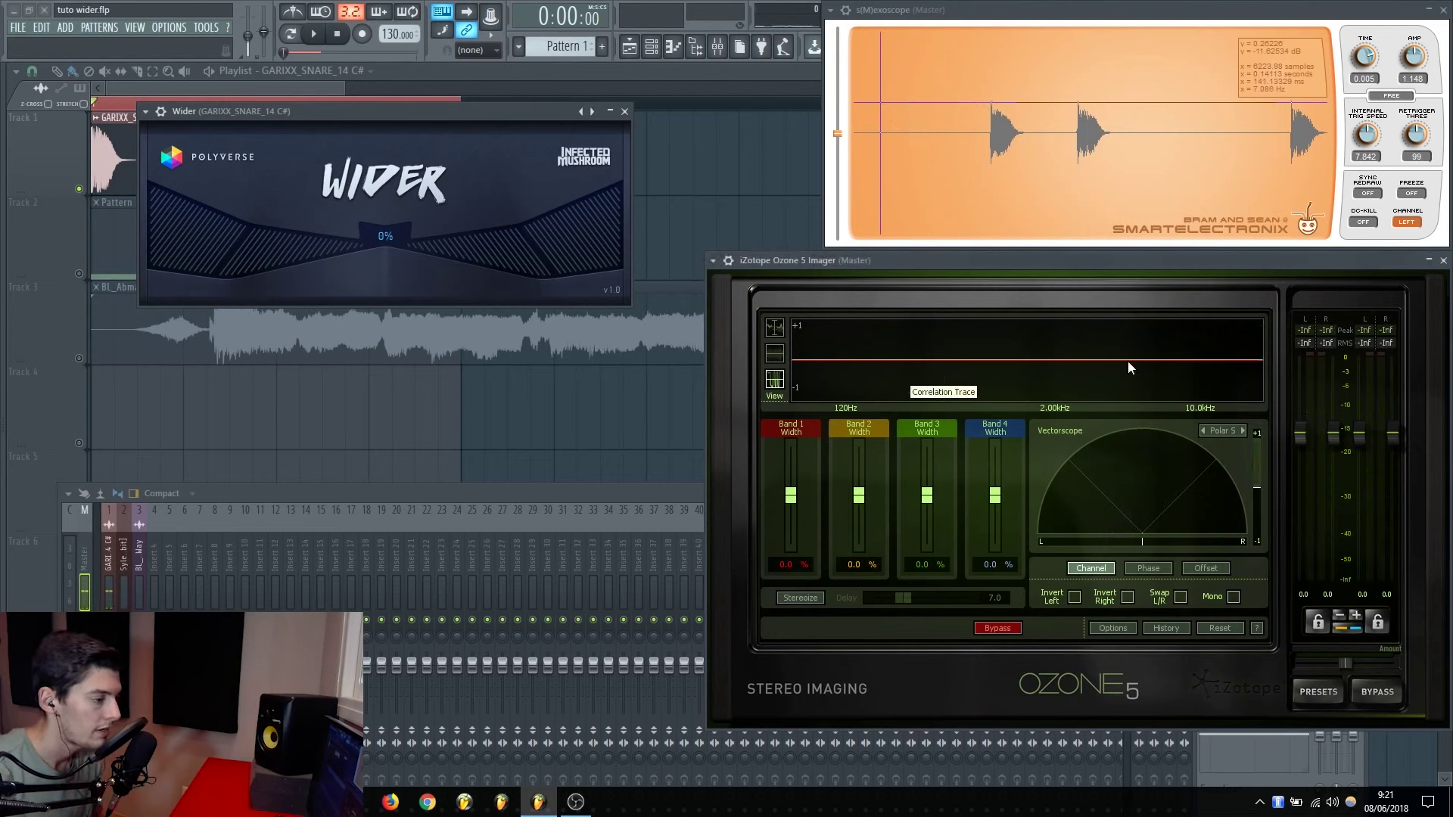
{"action": "key", "text": "space"}
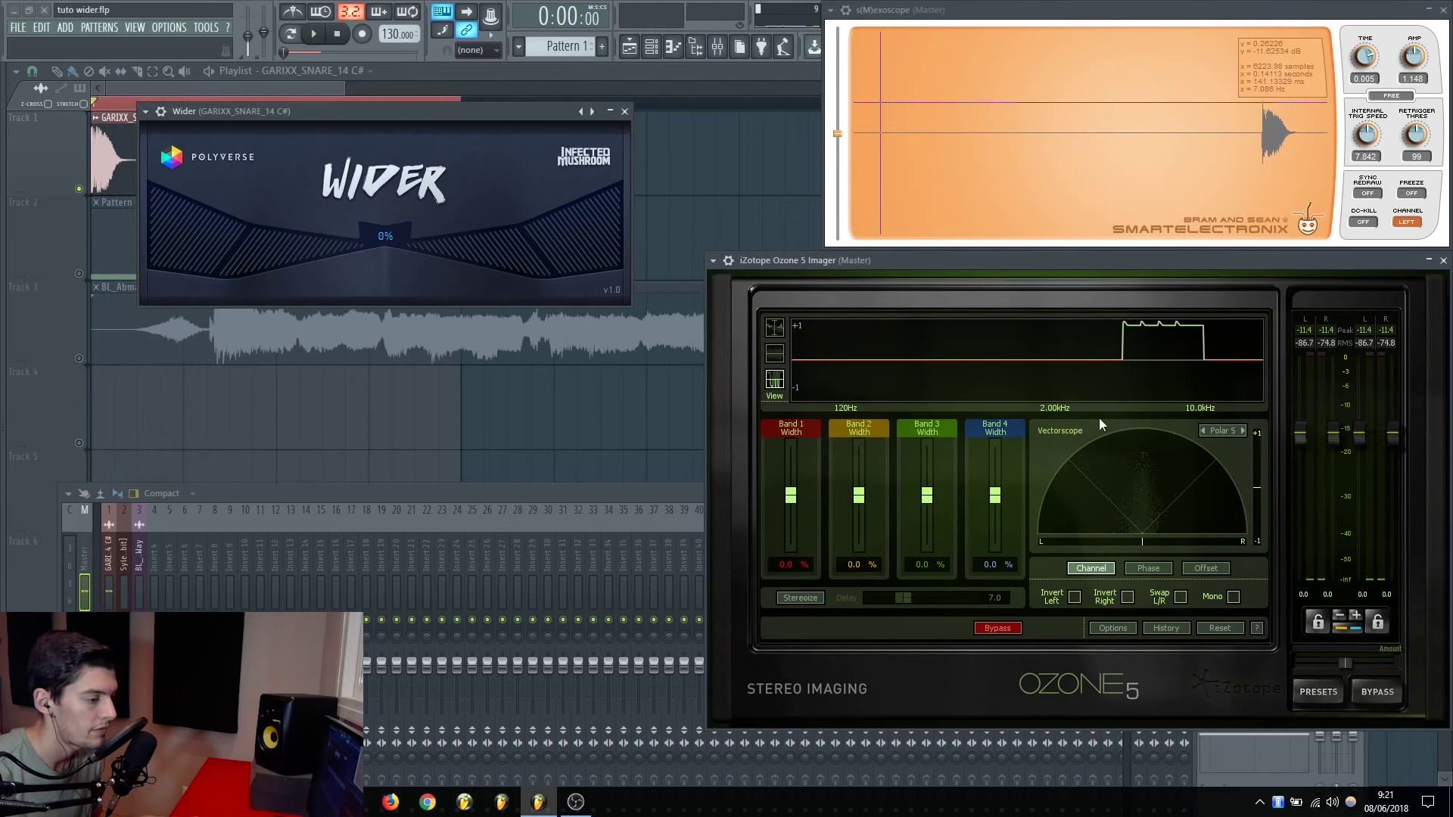
Reposition the mixer and Wider beside Ozone 5 Imager and raise Wider's amount to 100% while the snare loop plays
{"action": "left_click_drag", "start_coordinate": [569, 500], "coordinate": [574, 459]}
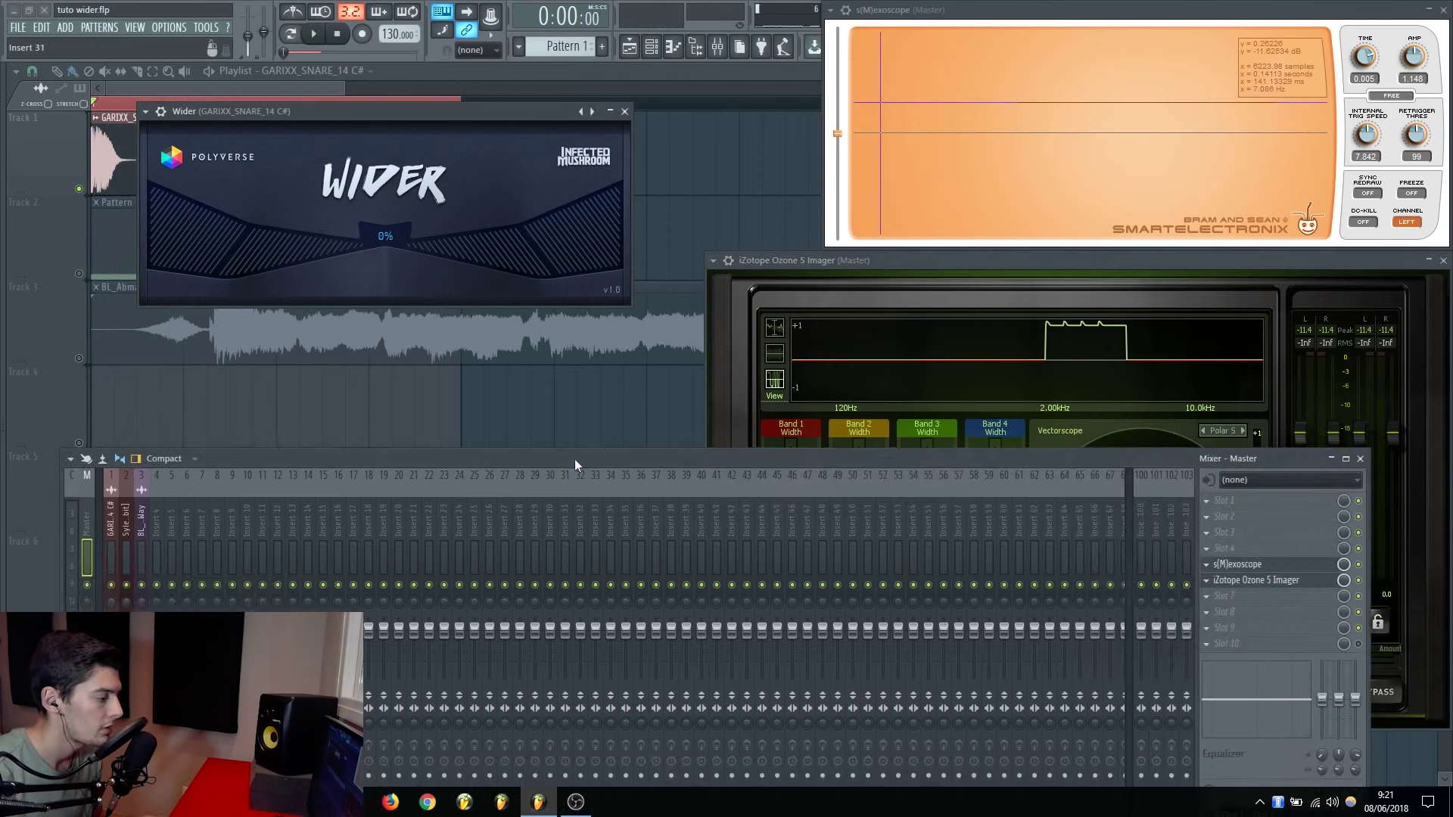
{"action": "left_click_drag", "start_coordinate": [360, 112], "coordinate": [367, 142]}
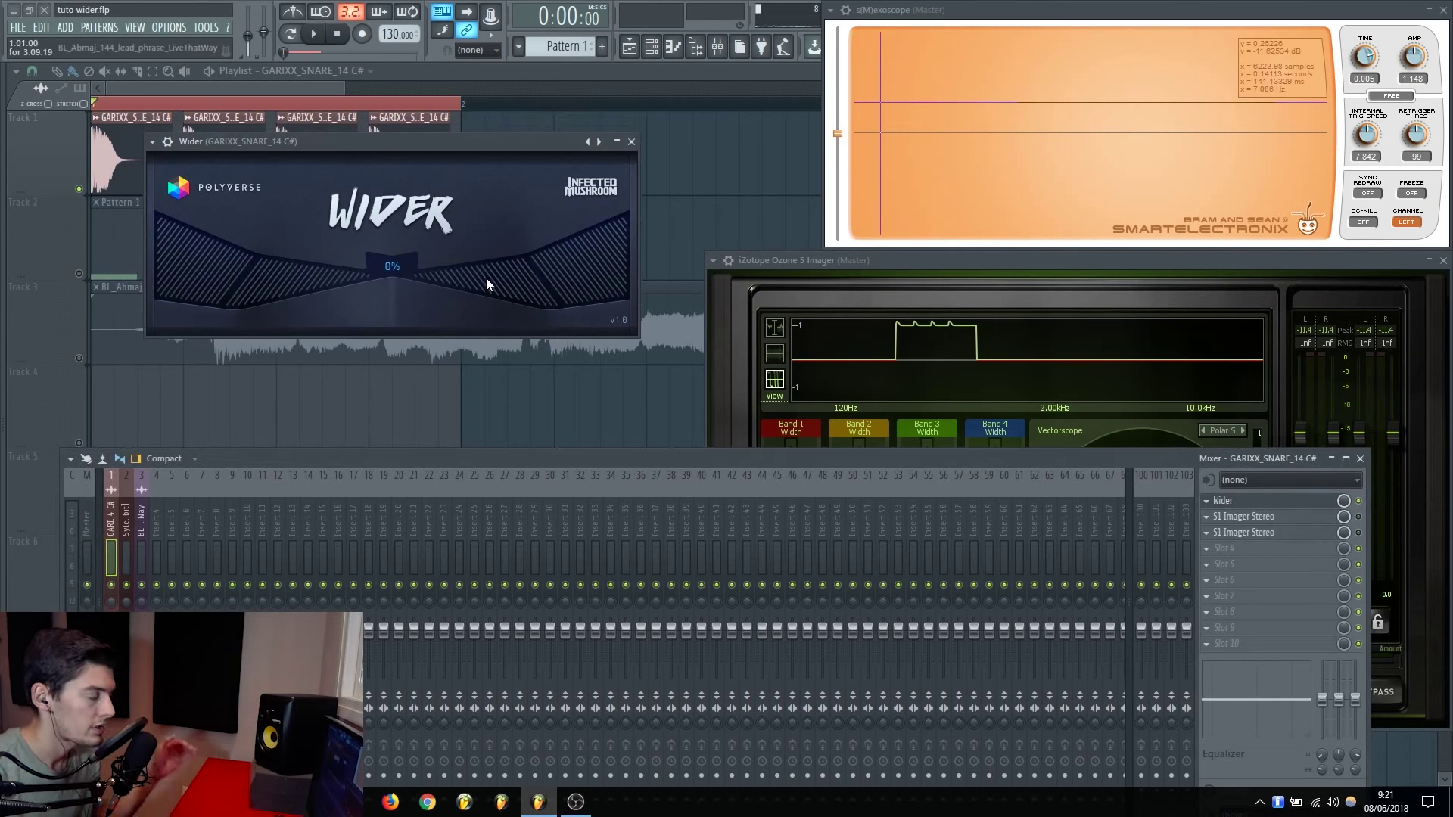
{"action": "left_click_drag", "start_coordinate": [457, 143], "coordinate": [454, 144]}
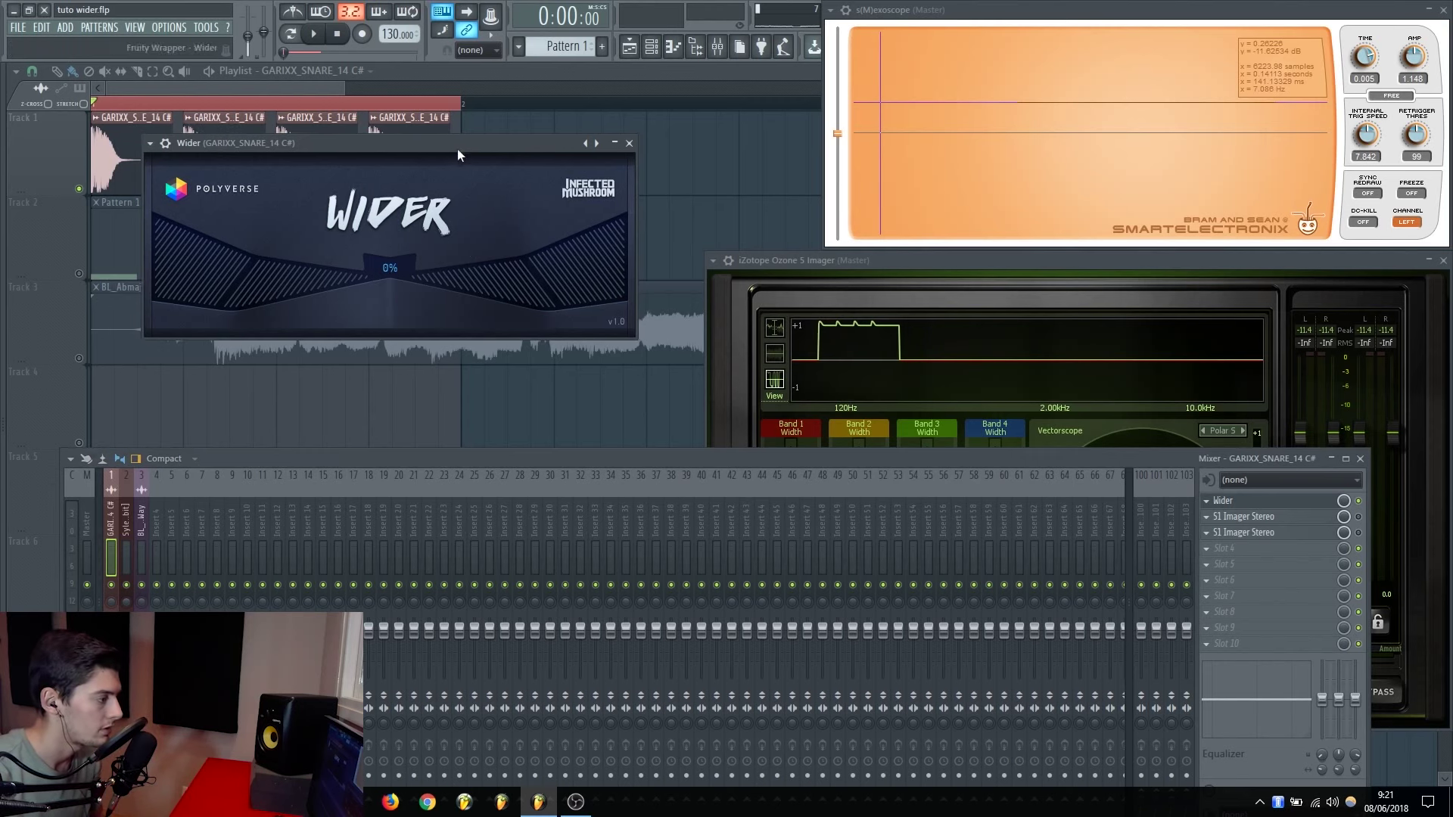
{"action": "left_click", "coordinate": [914, 261]}
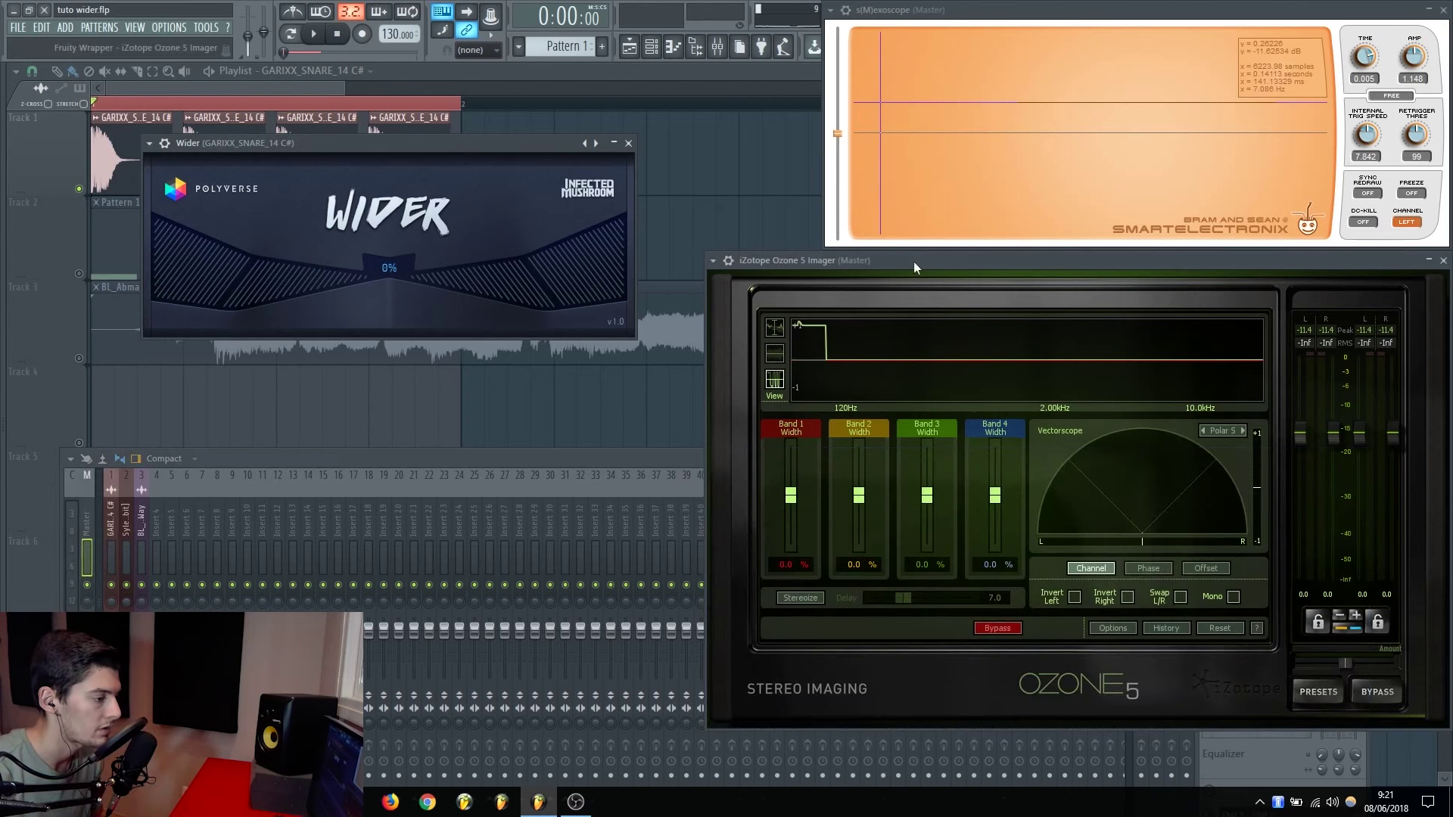
{"action": "key", "text": "space"}
{"action": "scroll", "coordinate": [466, 277], "scroll_direction": "up", "scroll_amount": 2}
{"action": "scroll", "coordinate": [470, 276], "scroll_direction": "up", "scroll_amount": 14}
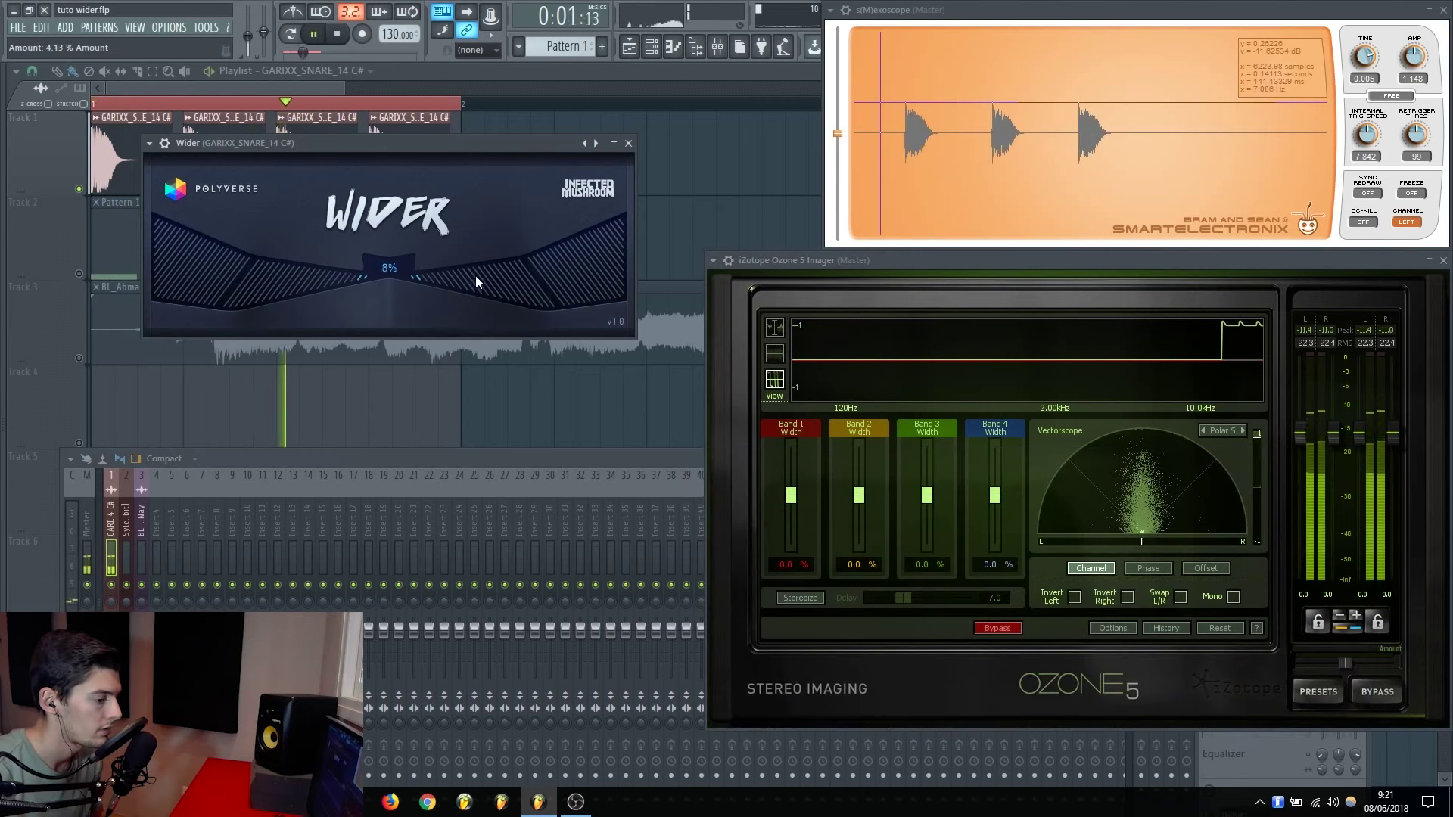
{"action": "scroll", "coordinate": [504, 272], "scroll_direction": "up", "scroll_amount": 15}
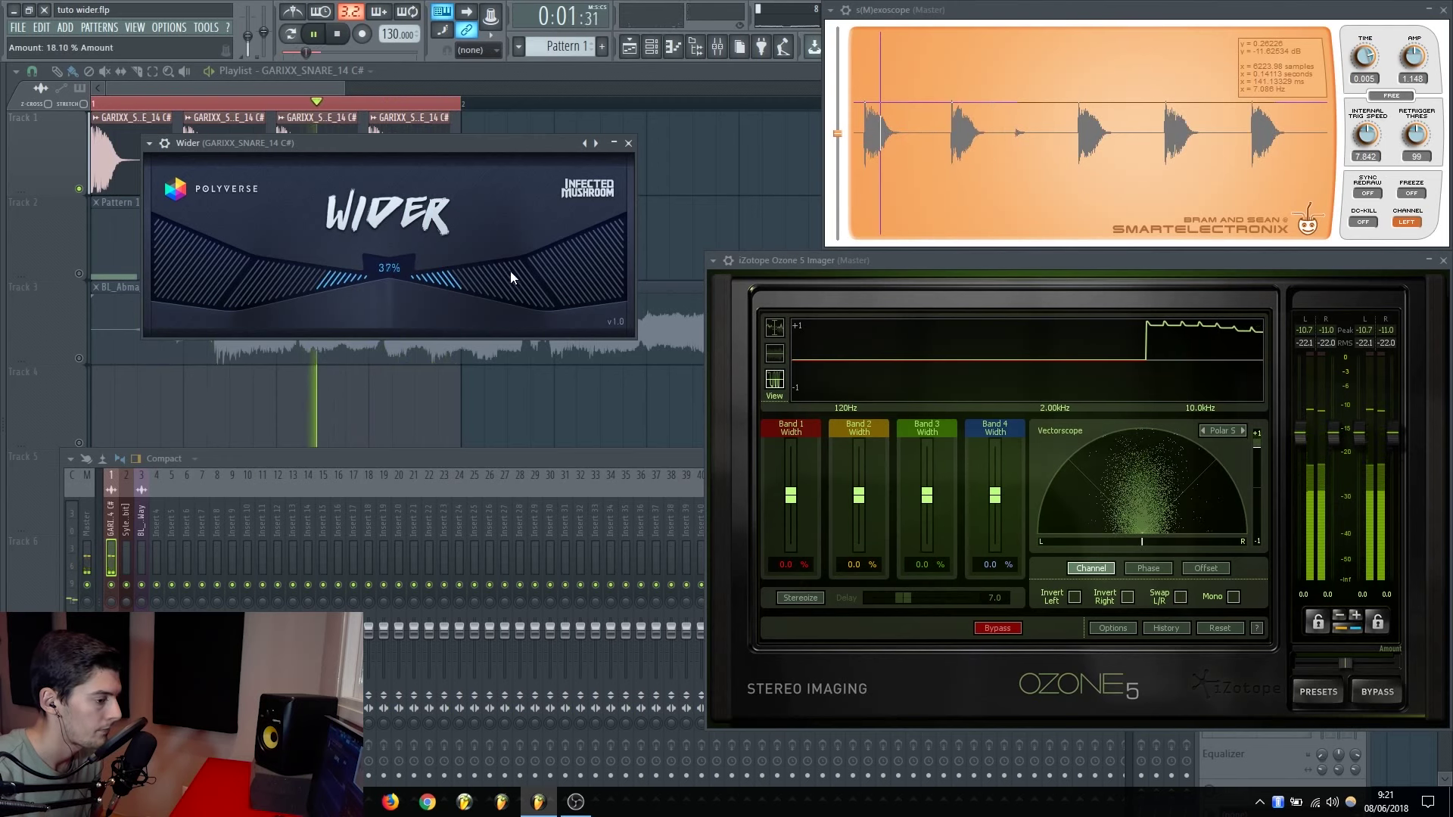
{"action": "scroll", "coordinate": [540, 266], "scroll_direction": "up", "scroll_amount": 14}
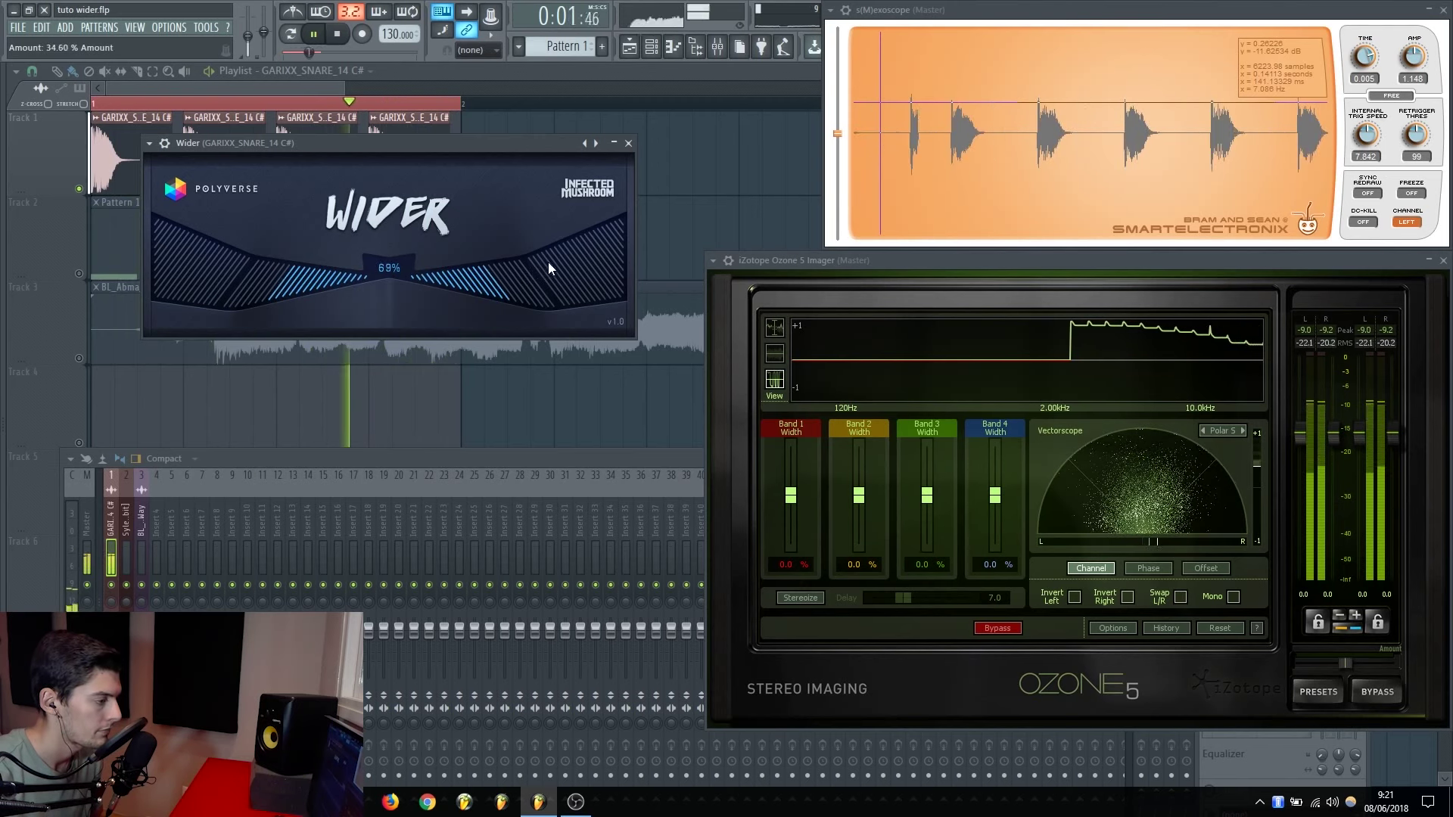
{"action": "scroll", "coordinate": [576, 253], "scroll_direction": "up", "scroll_amount": 5}
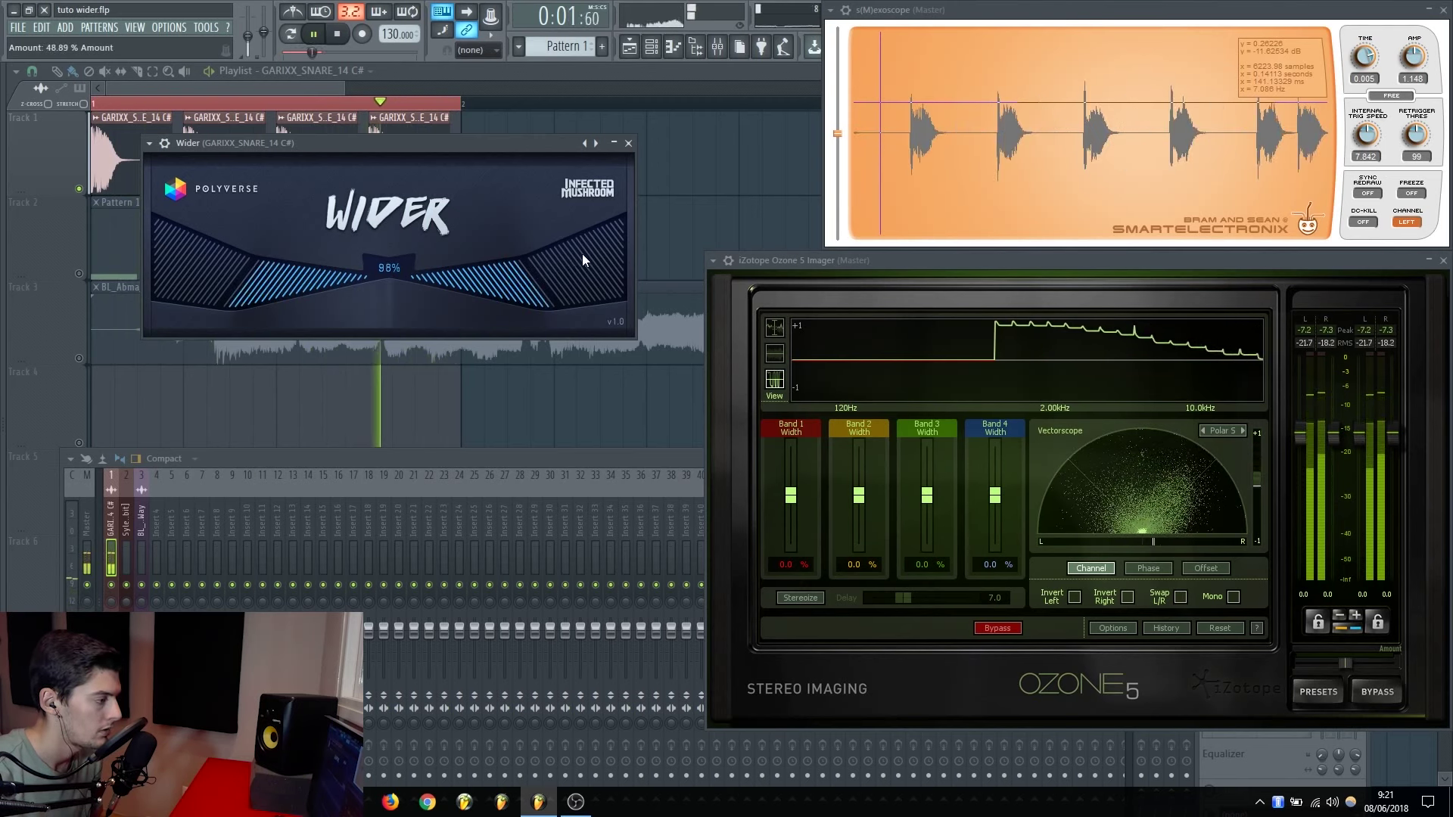
{"action": "key", "text": "space"}
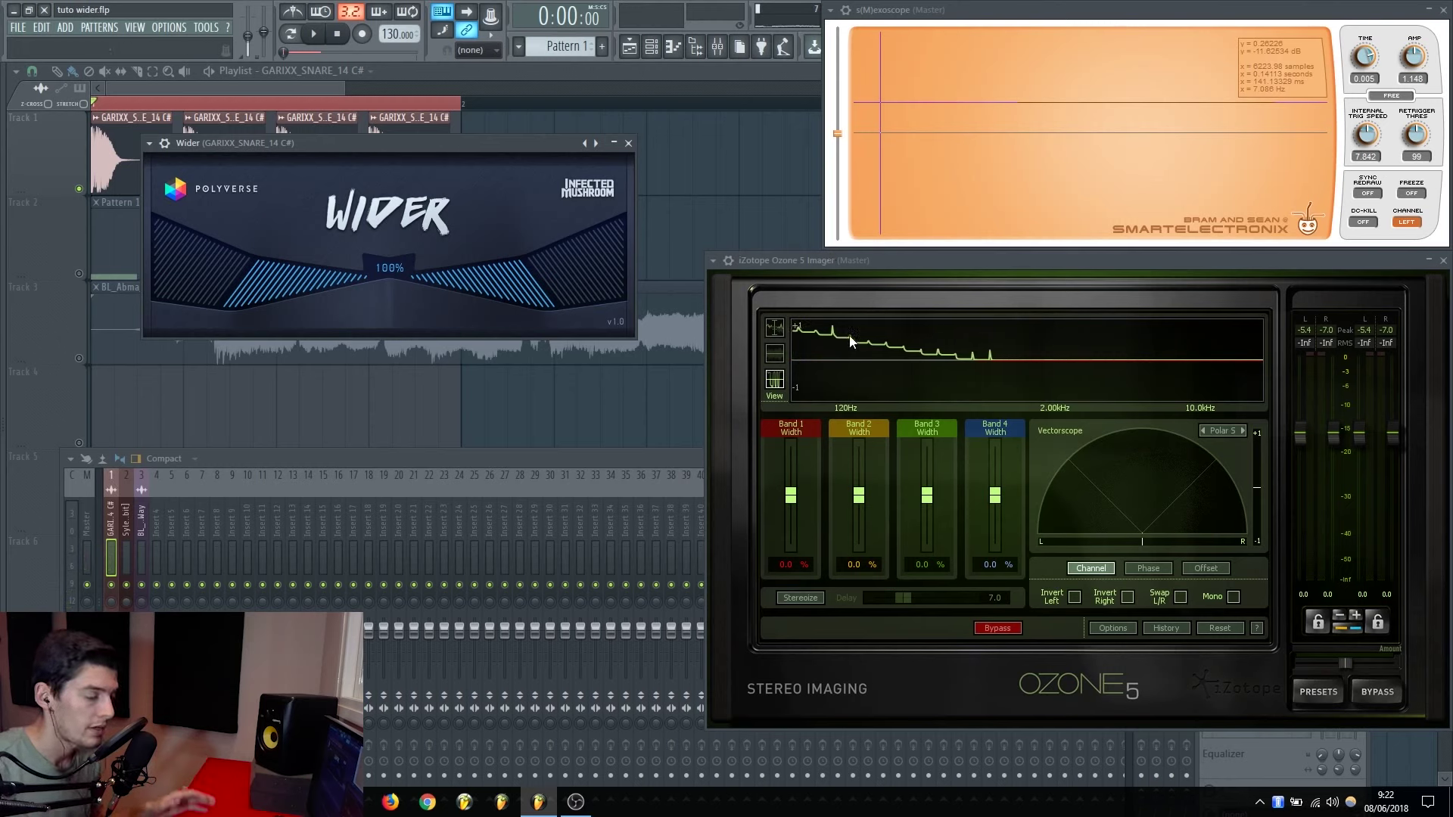
Replay the snare loop at 100% width and raise Wider's amount to 200% during playback
{"action": "key", "text": "space"}
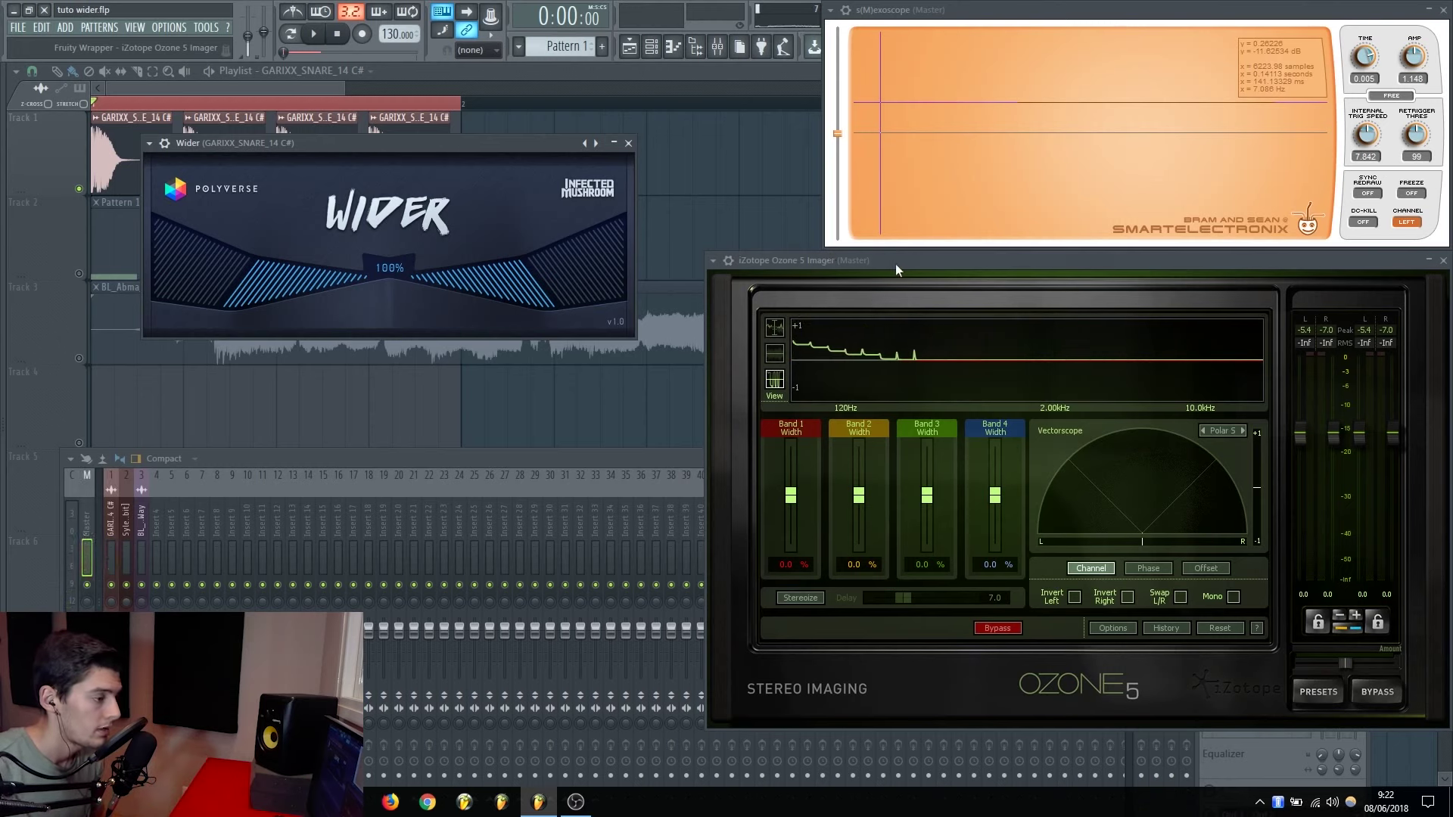
{"action": "key", "text": "space"}
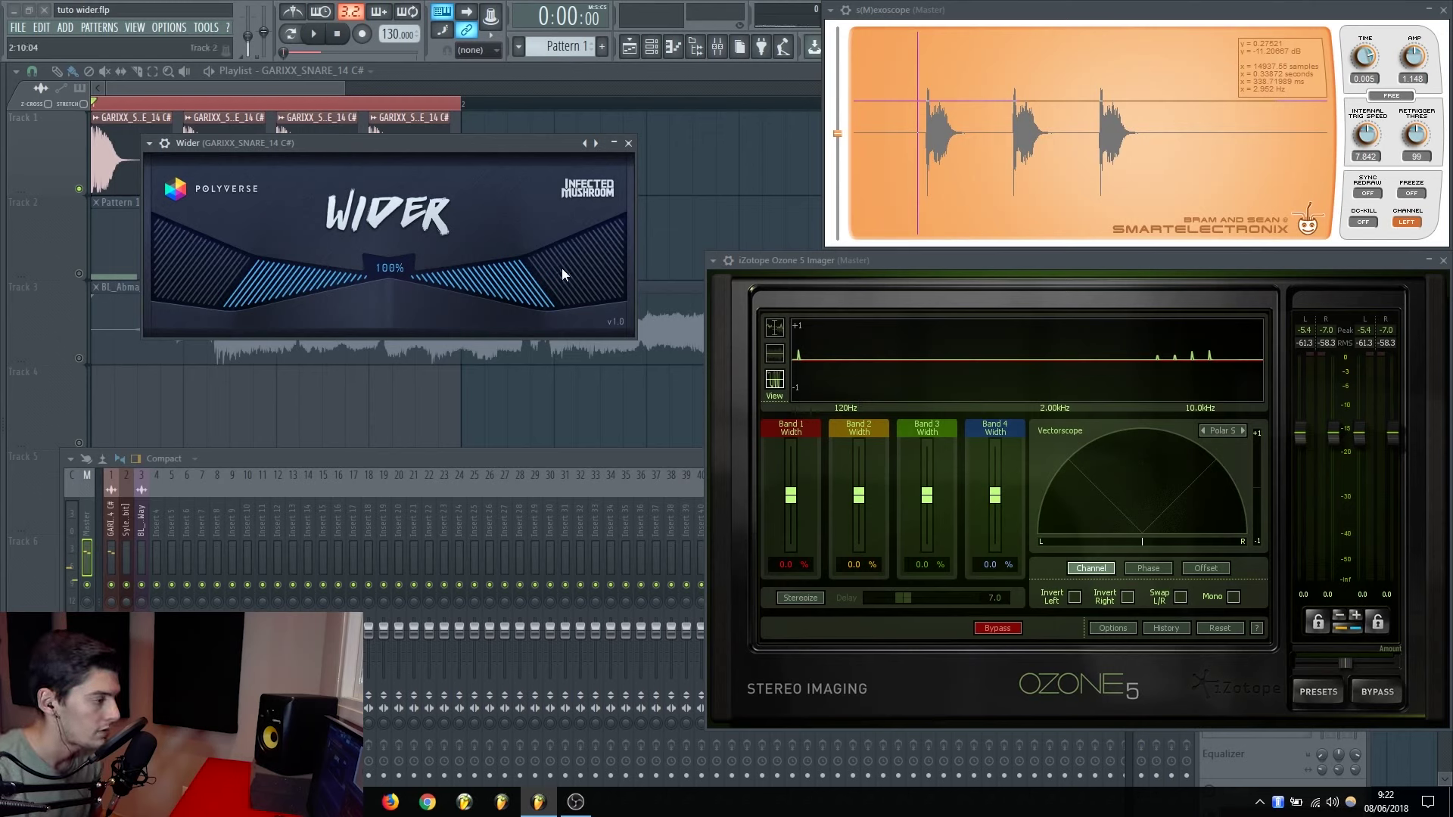
{"action": "key", "text": "space"}
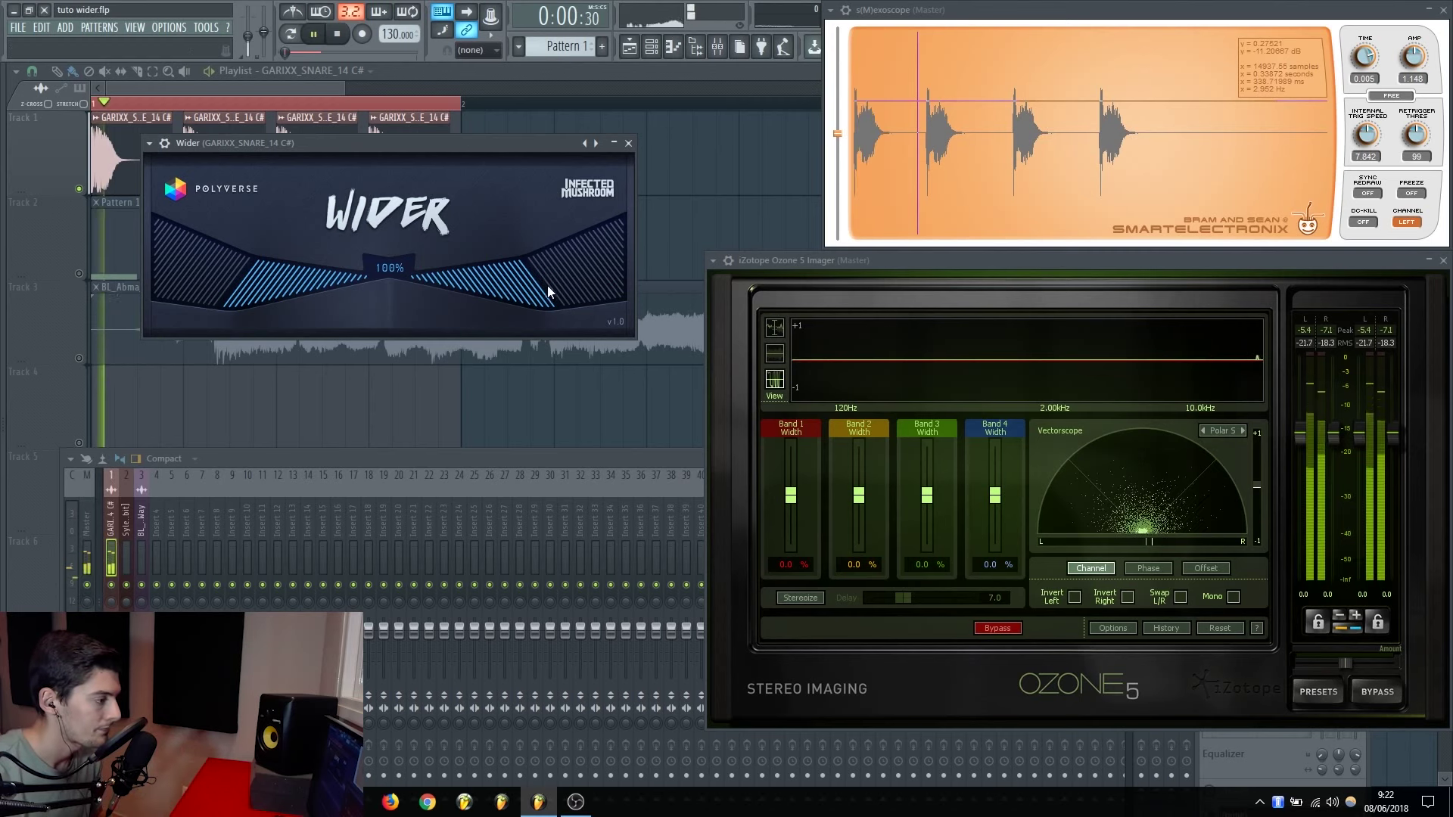
{"action": "left_click_drag", "start_coordinate": [549, 287], "coordinate": [661, 231]}
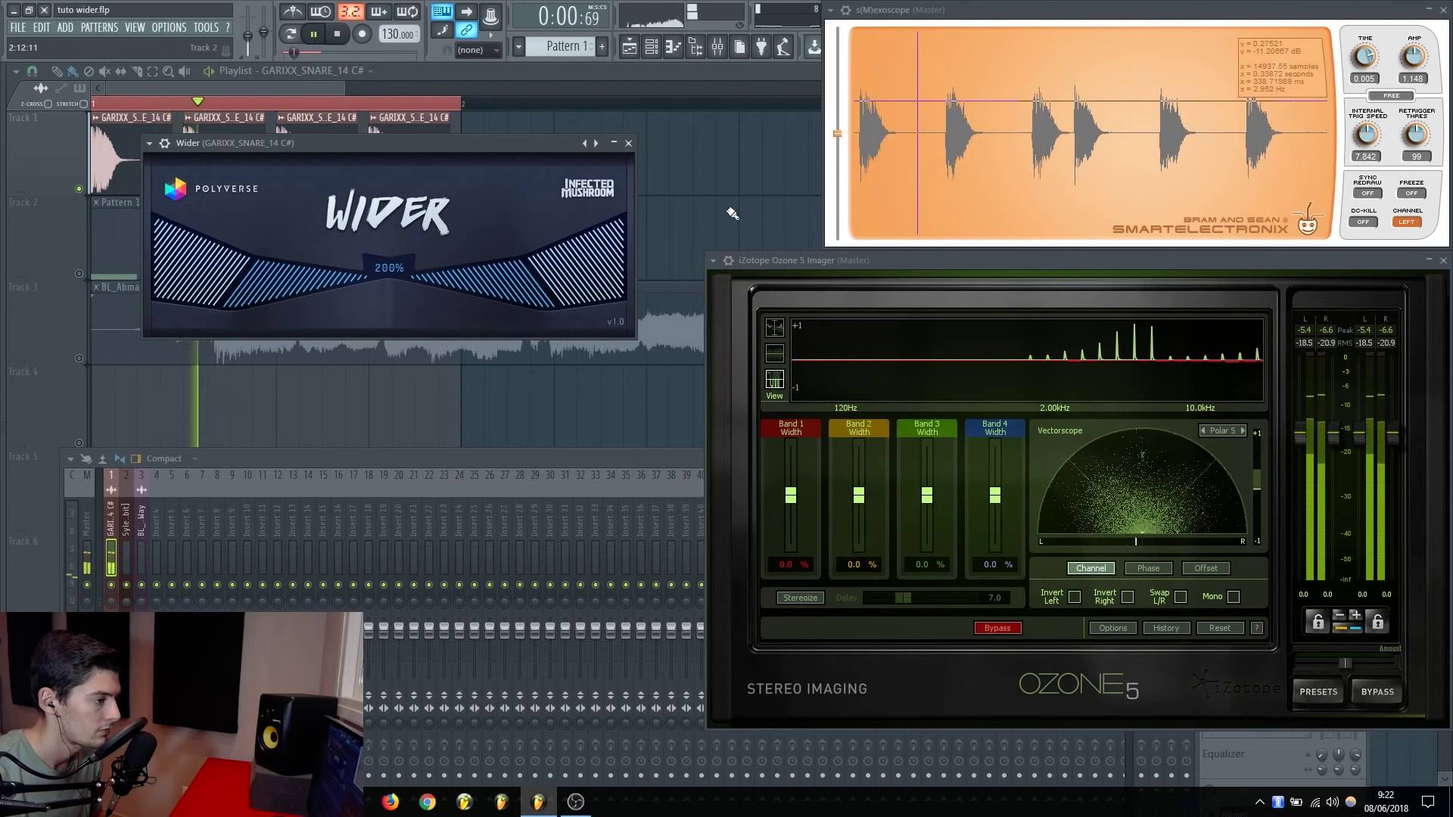
{"action": "key", "text": "space"}
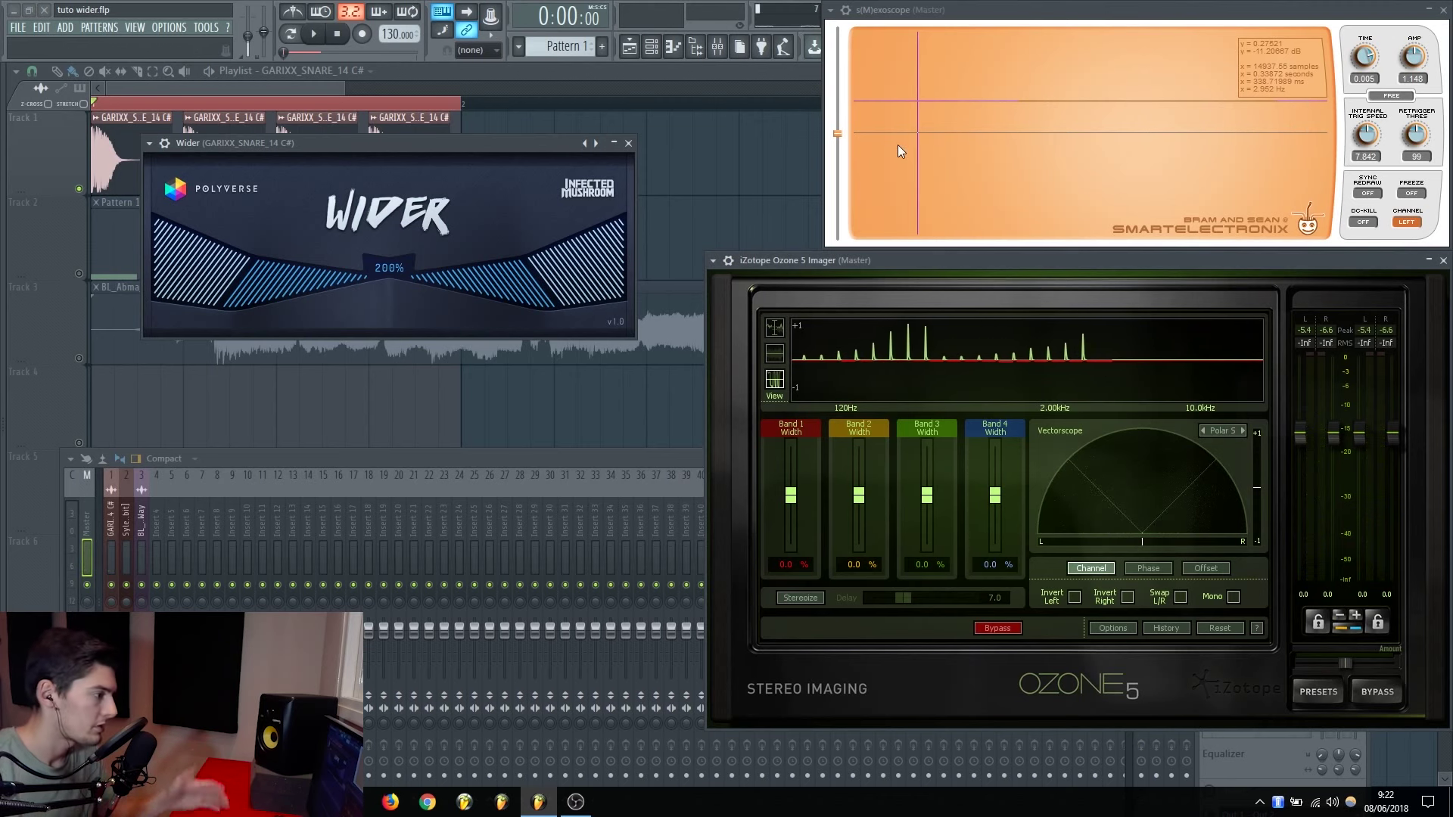
Audition the snare loop in mono with Wider at 200% and check the signal in the master analyzers
{"action": "left_click", "coordinate": [252, 457]}
{"action": "left_click", "coordinate": [112, 556]}
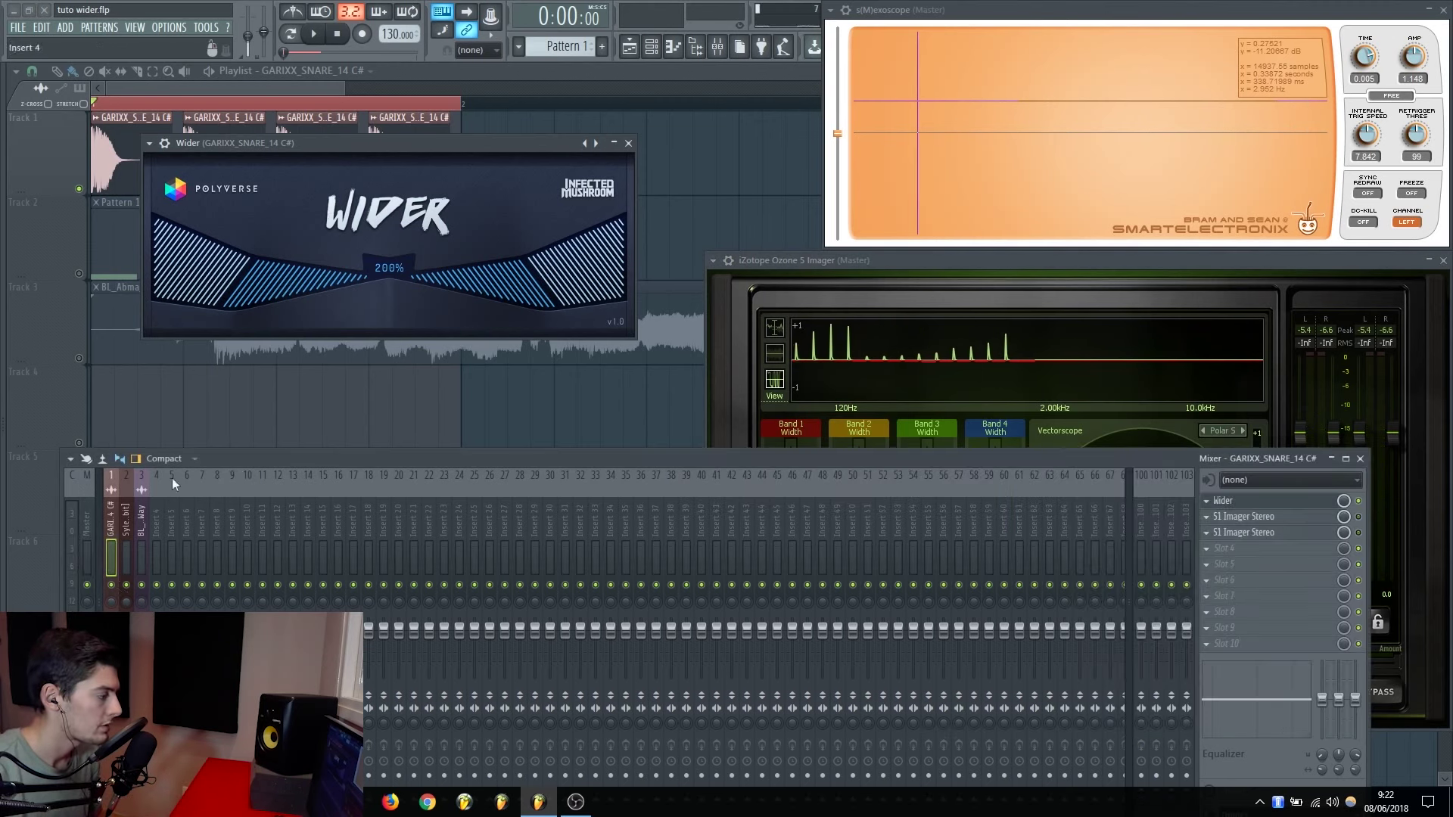
{"action": "left_click_drag", "start_coordinate": [227, 465], "coordinate": [243, 435]}
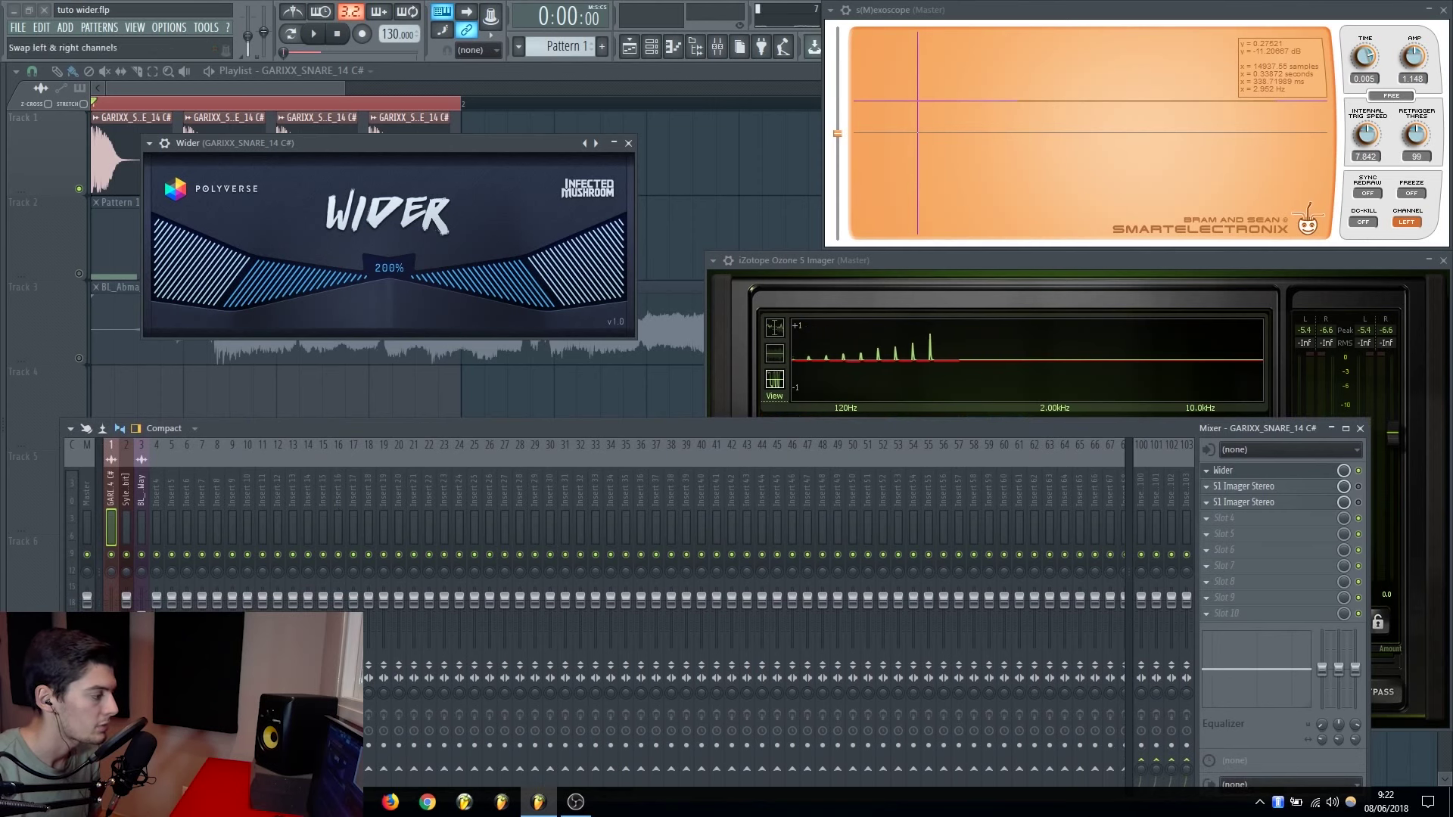
{"action": "key", "text": "space"}
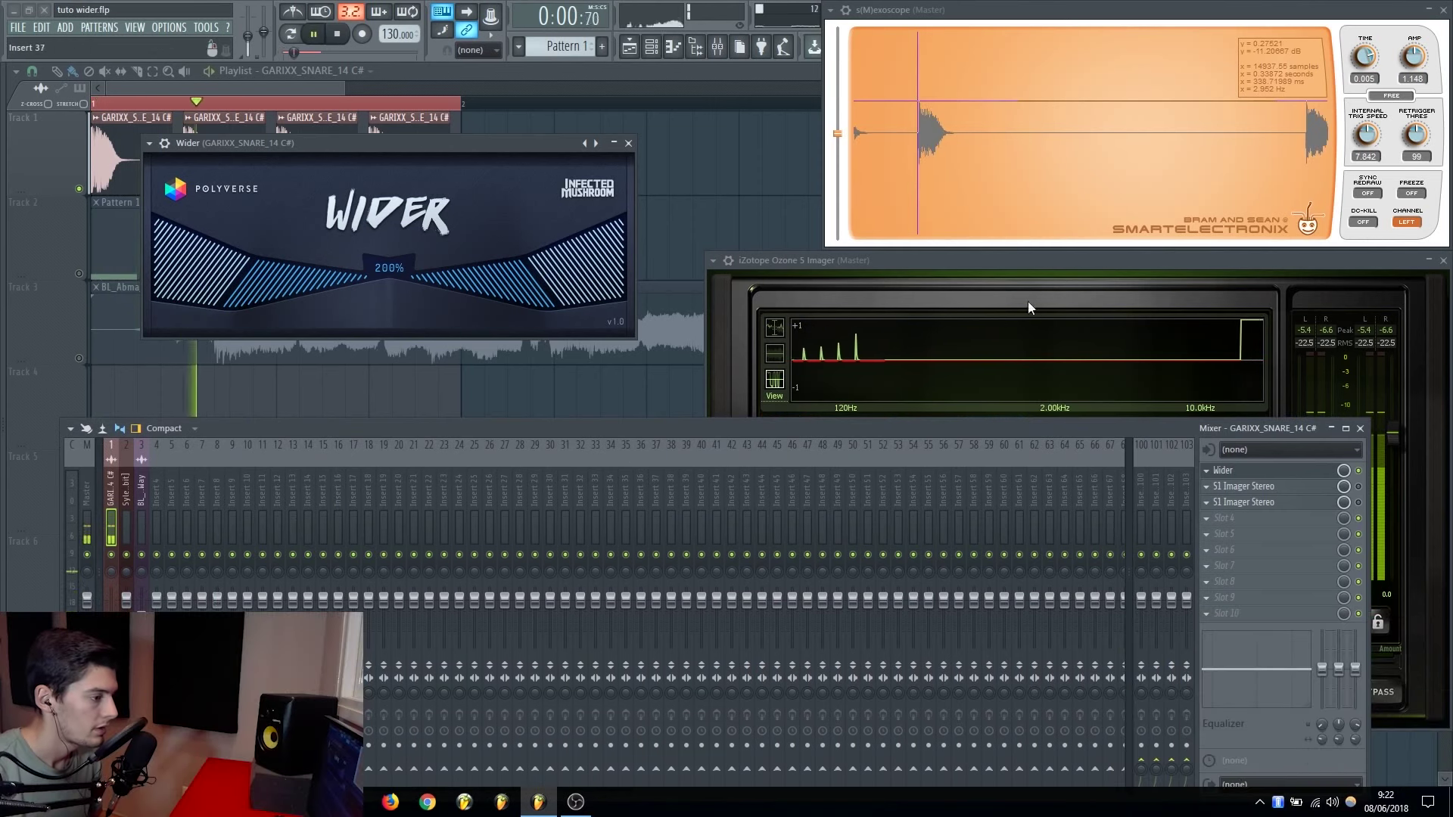
{"action": "left_click", "coordinate": [987, 266]}
{"action": "left_click", "coordinate": [633, 430]}
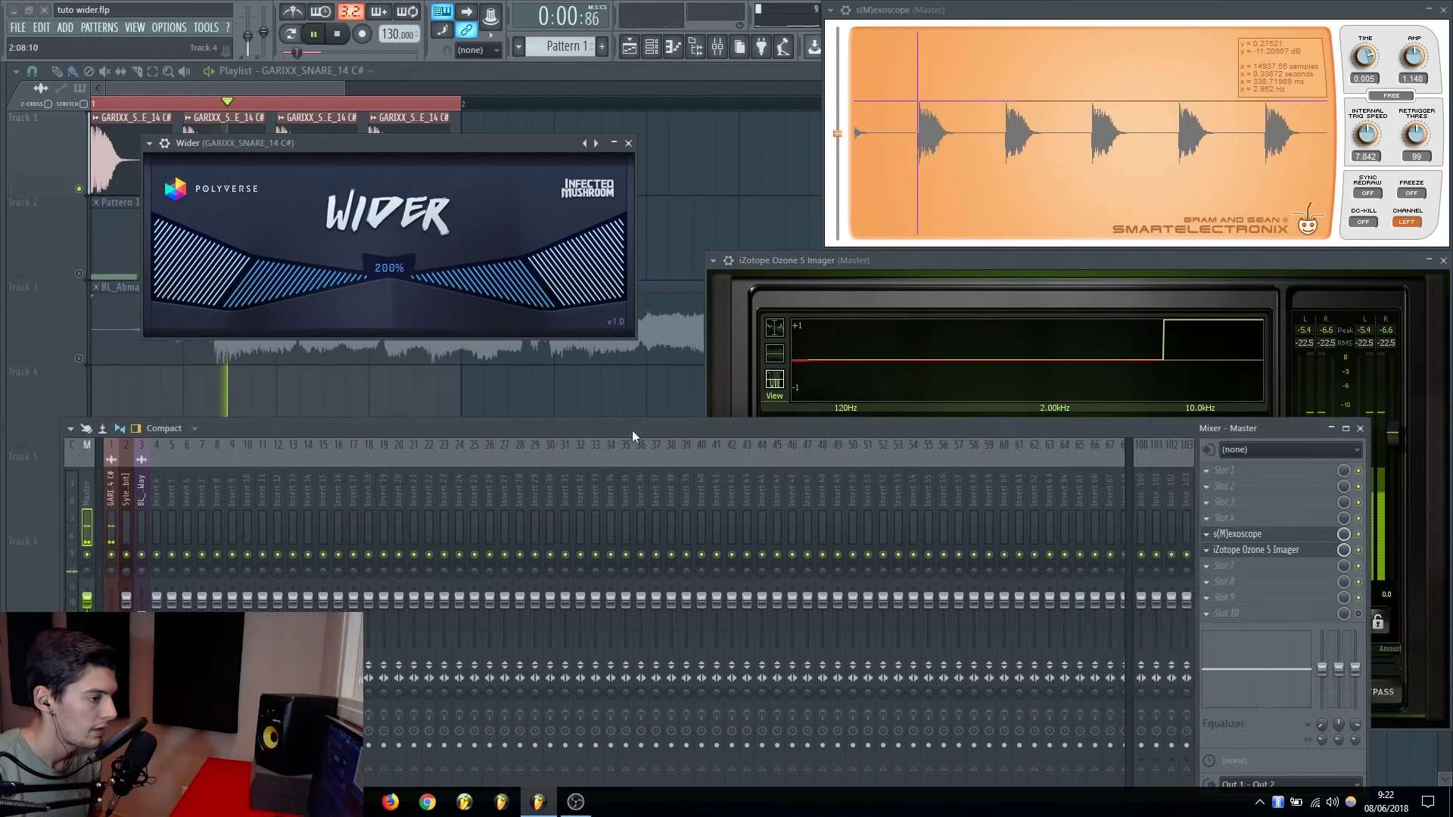
{"action": "key", "text": "space"}
{"action": "left_click_drag", "start_coordinate": [861, 437], "coordinate": [861, 465]}
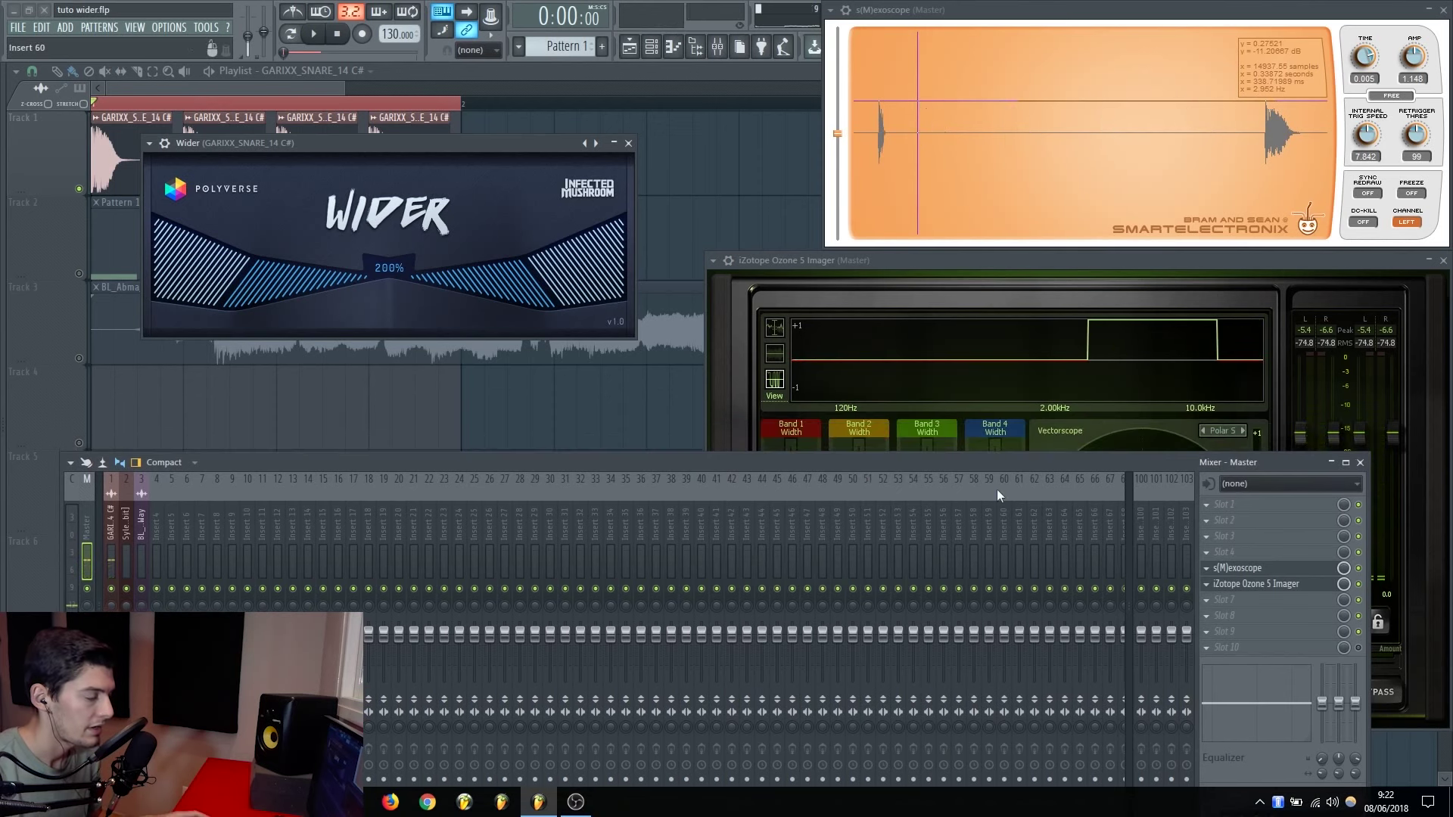
Select the snare's mixer track and play the loop in mono to compare the sound with Wider enabled and bypassed
{"action": "left_click", "coordinate": [111, 556]}
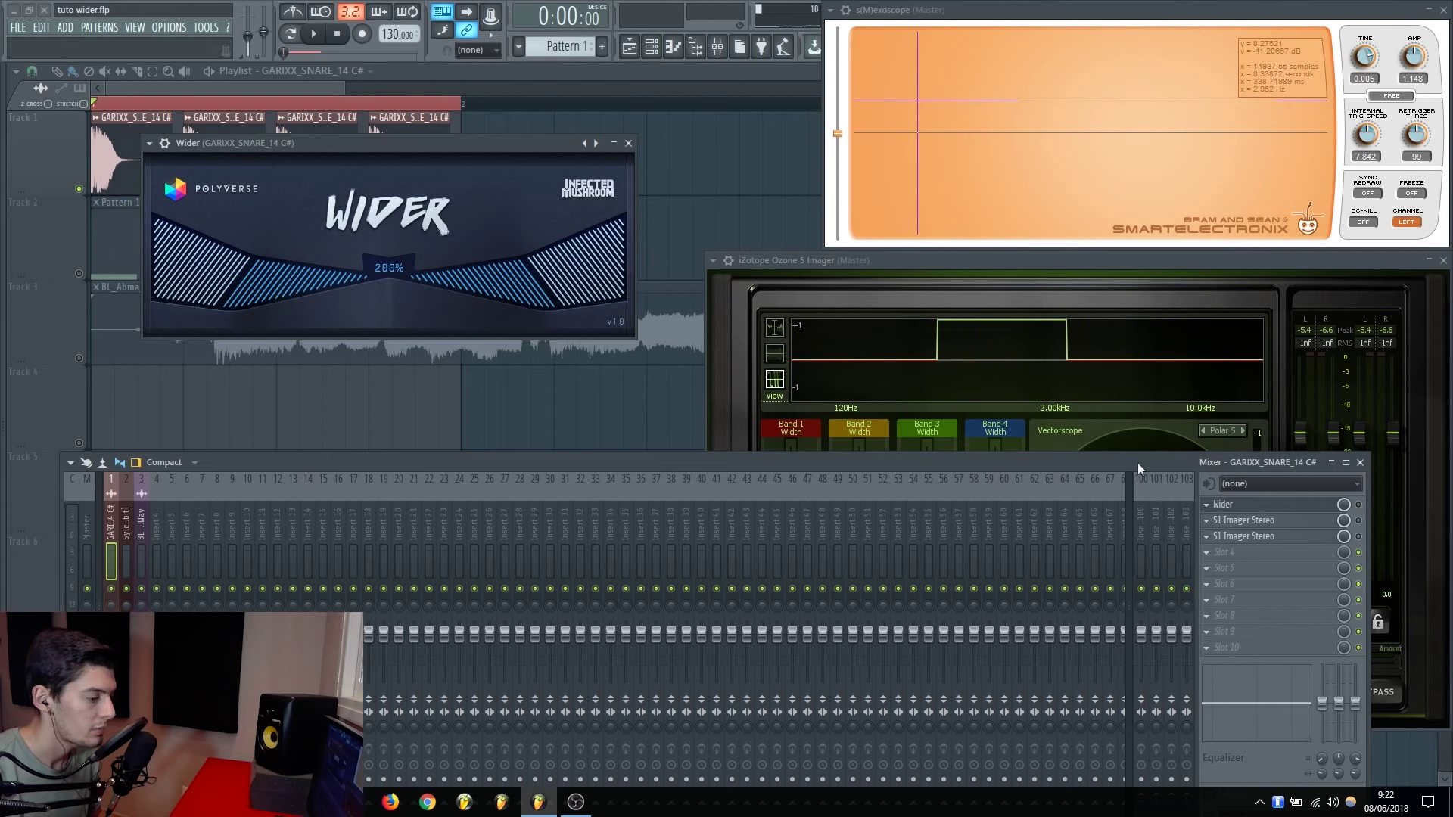
{"action": "key", "text": "space"}
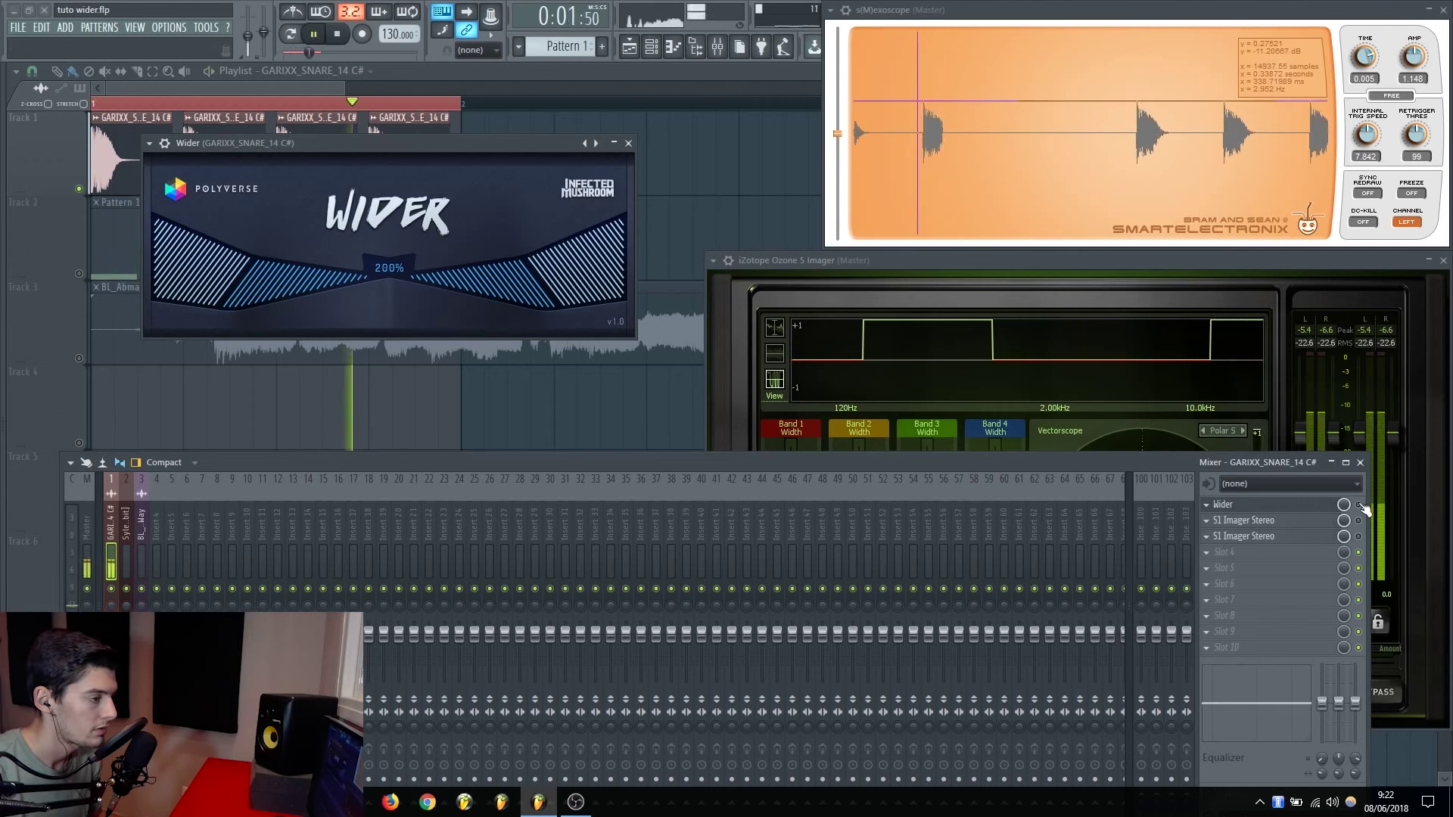
{"action": "key", "text": "space"}
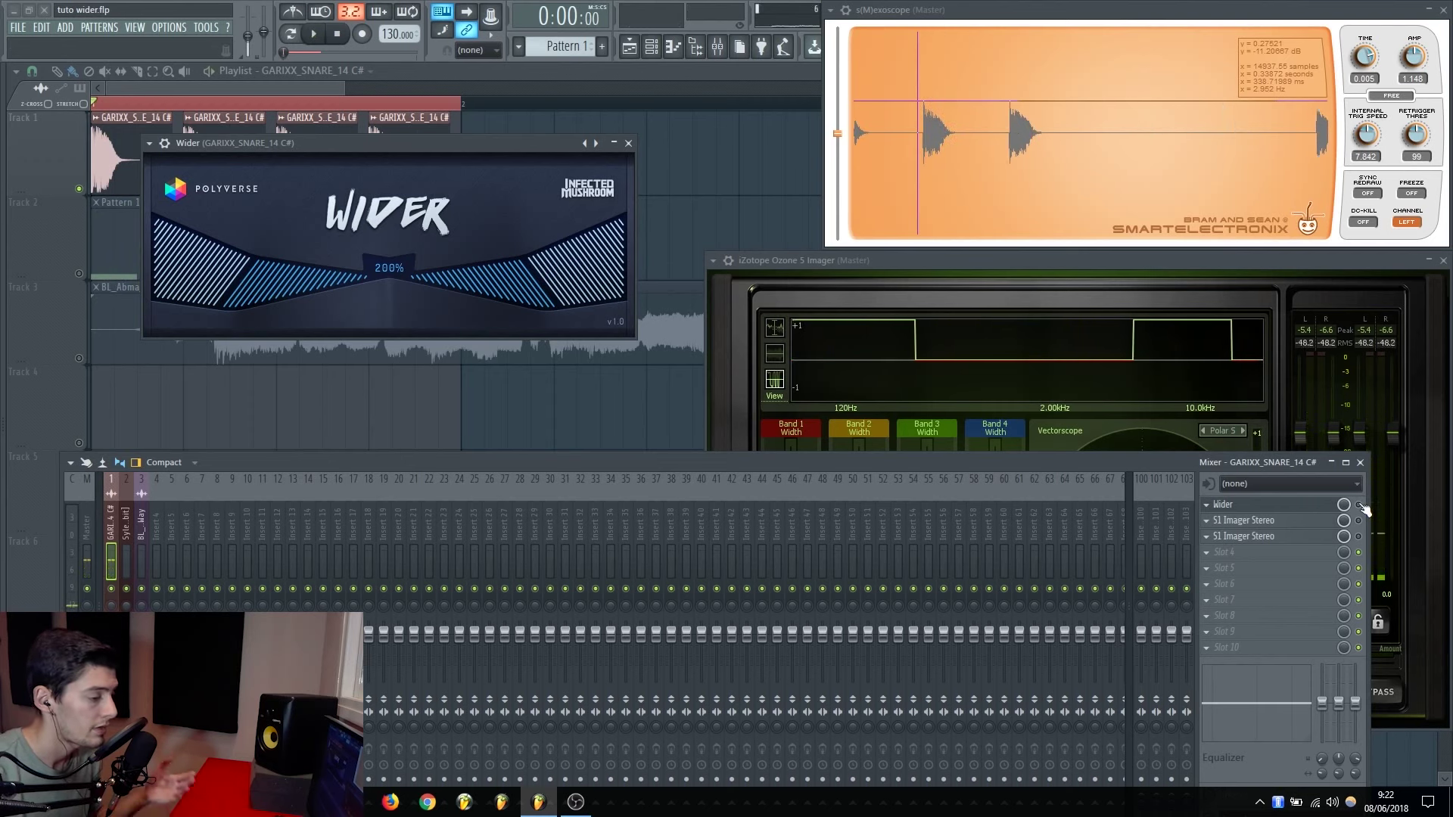
{"action": "key", "text": "space"}
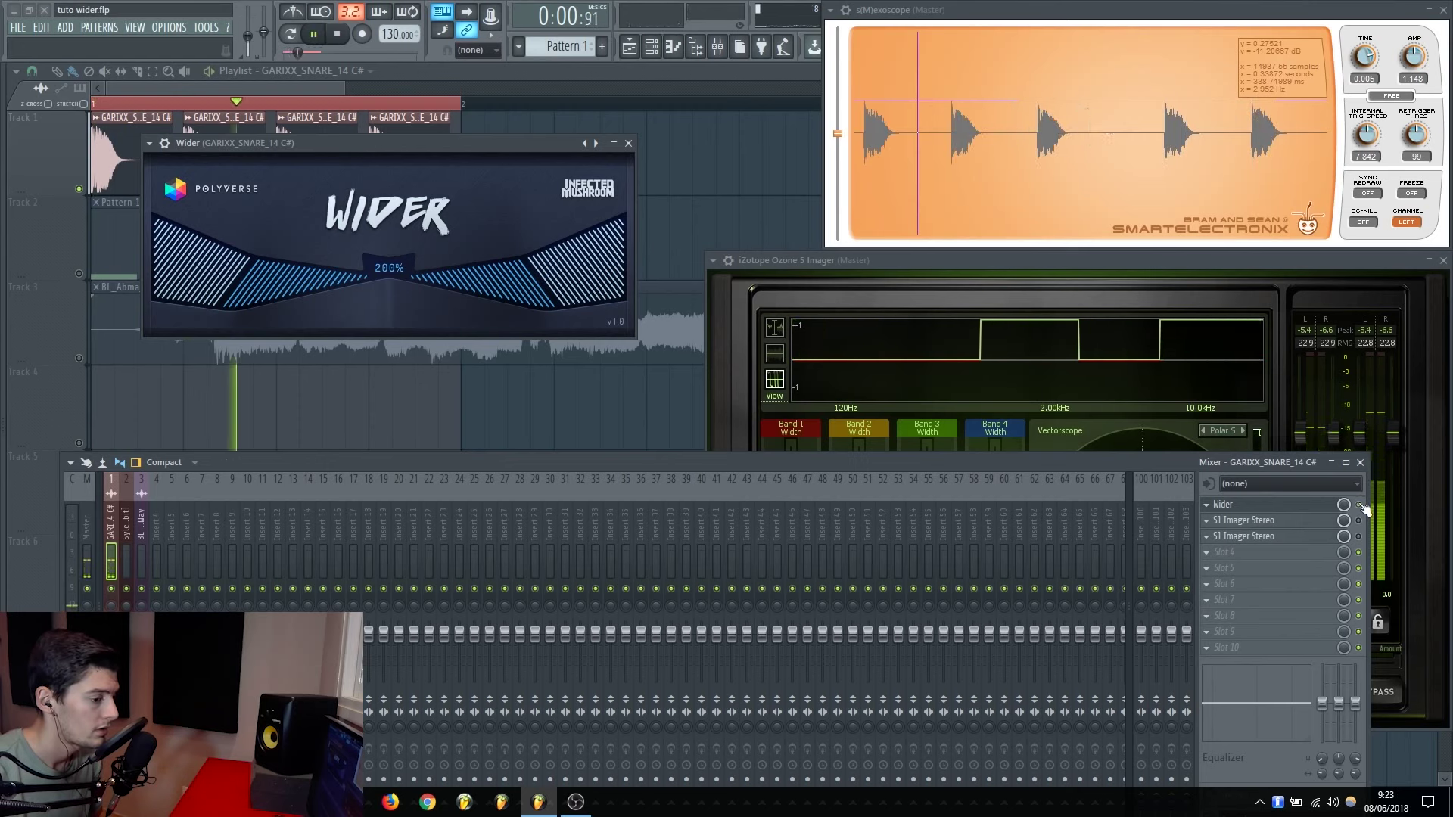
{"action": "key", "text": "space"}
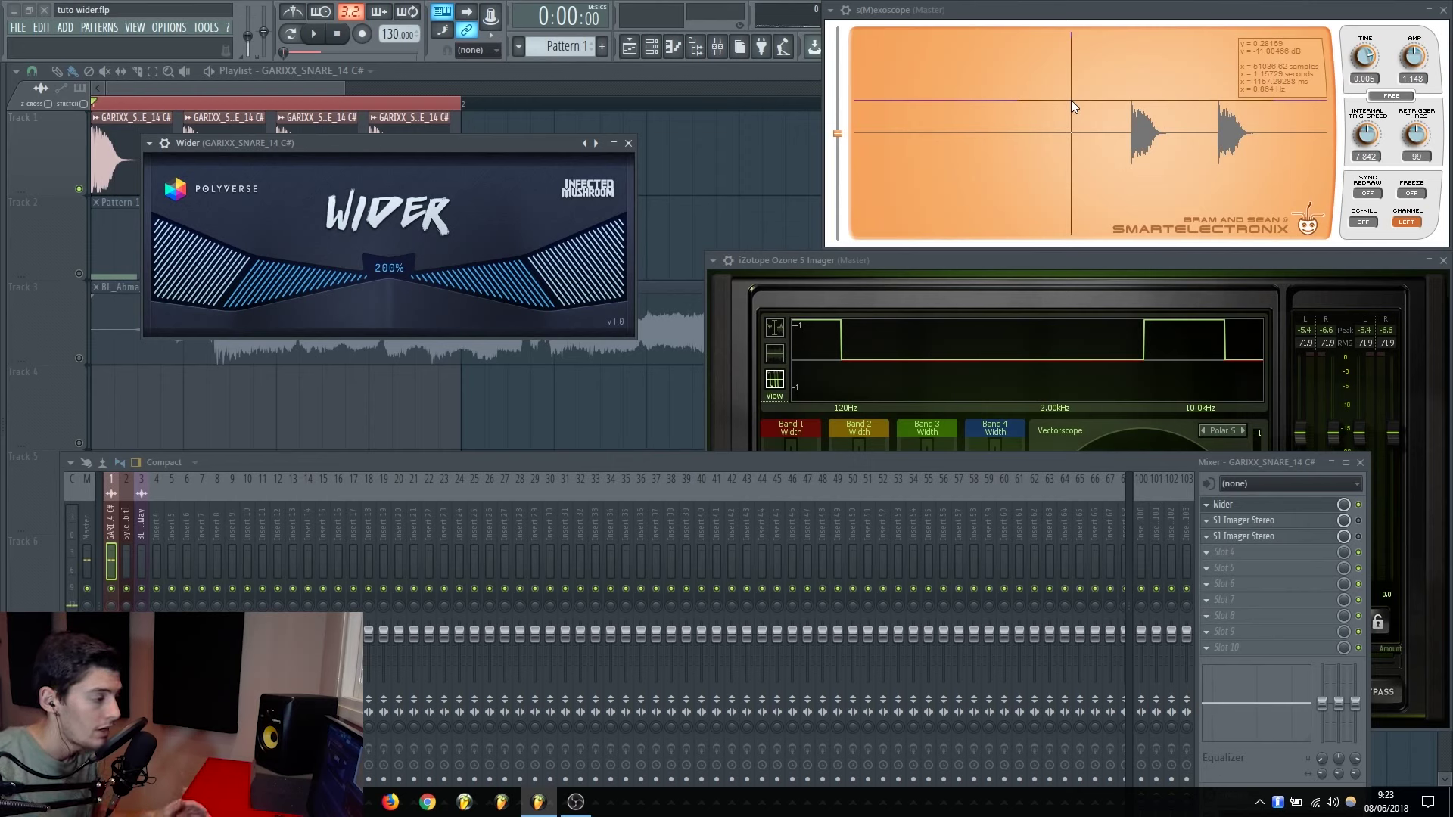
Close Wider, open the first S1 Imager Stereo on the snare track in its place and position its window over the playlist
{"action": "left_click", "coordinate": [628, 144]}
{"action": "left_click", "coordinate": [1320, 522]}
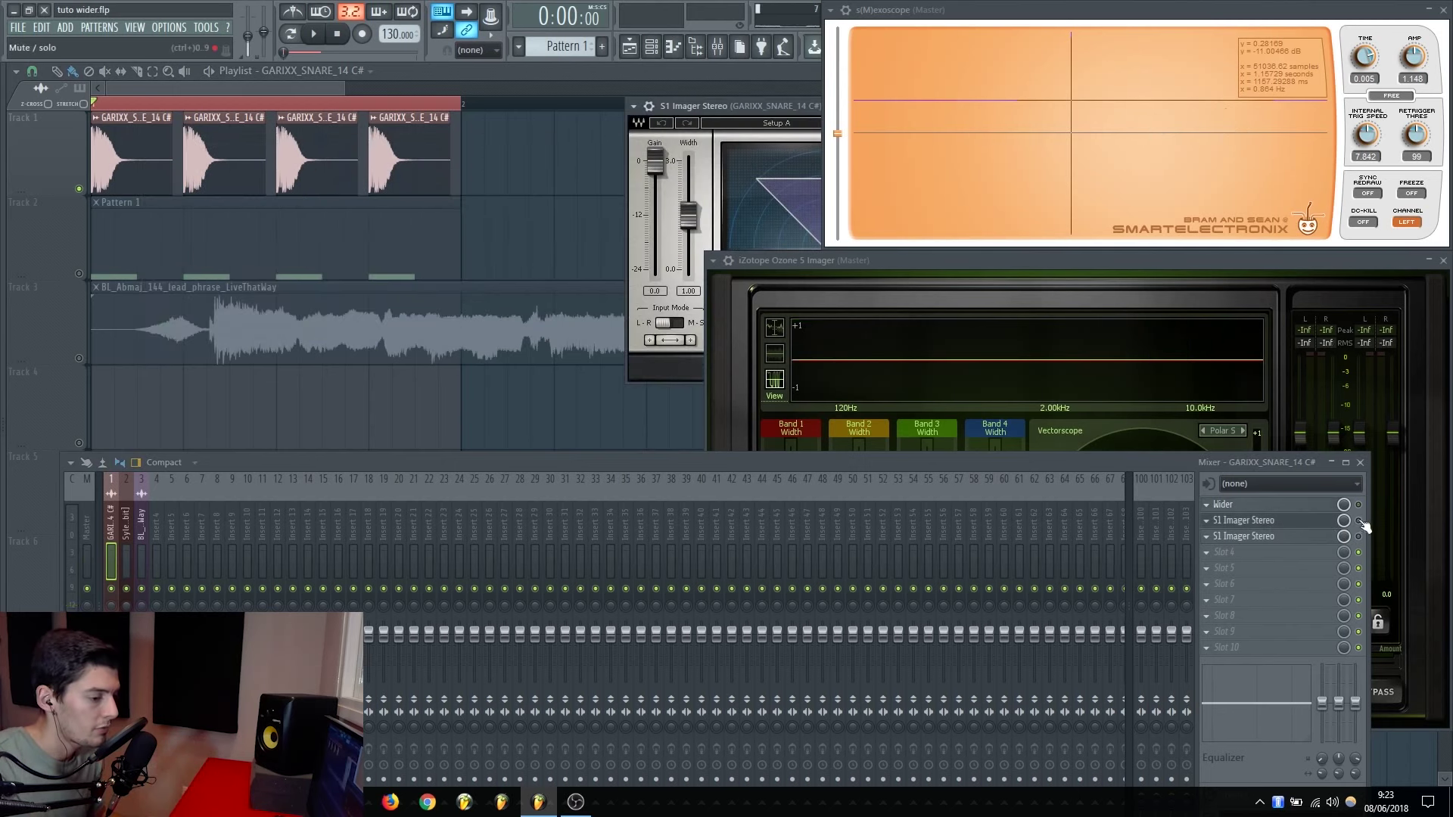
{"action": "left_click_drag", "start_coordinate": [746, 107], "coordinate": [329, 119]}
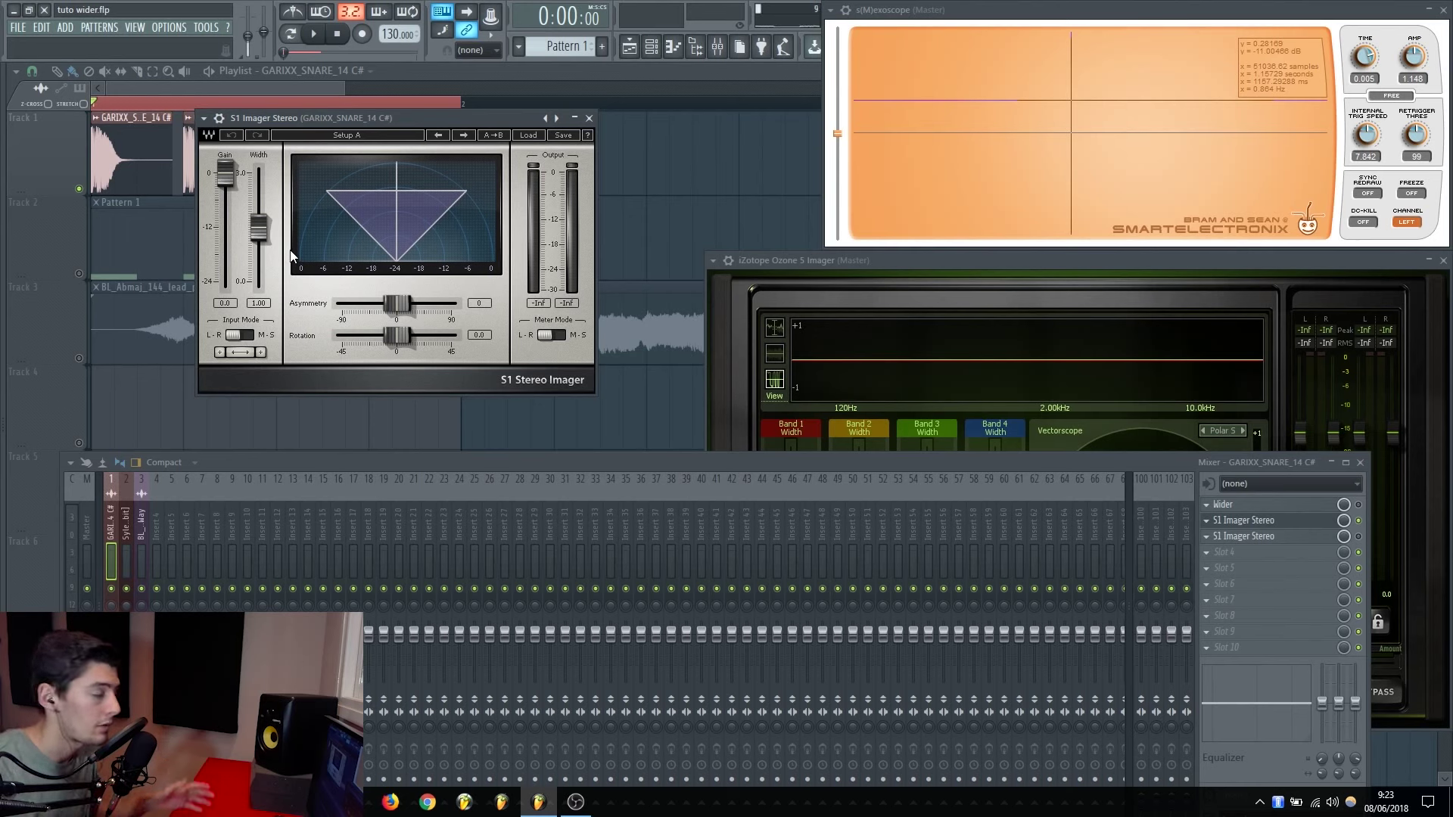
{"action": "left_click_drag", "start_coordinate": [310, 117], "coordinate": [321, 139]}
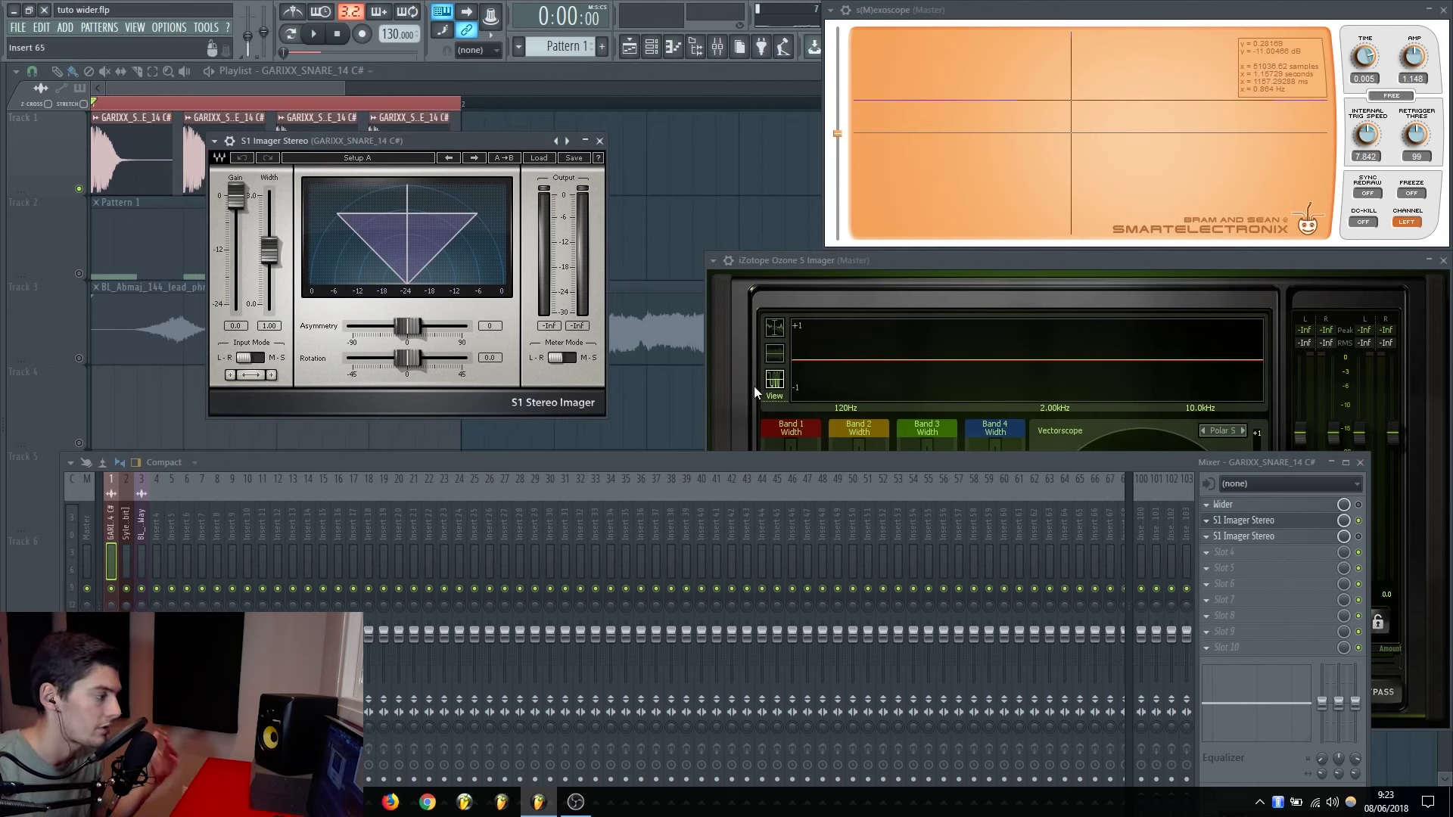
Raise the S1 Imager width to 3.00 and play the snare loop with Ozone 5 Imager in view
{"action": "left_click_drag", "start_coordinate": [268, 250], "coordinate": [268, 231]}
{"action": "left_click_drag", "start_coordinate": [318, 140], "coordinate": [344, 140]}
{"action": "key", "text": "space"}
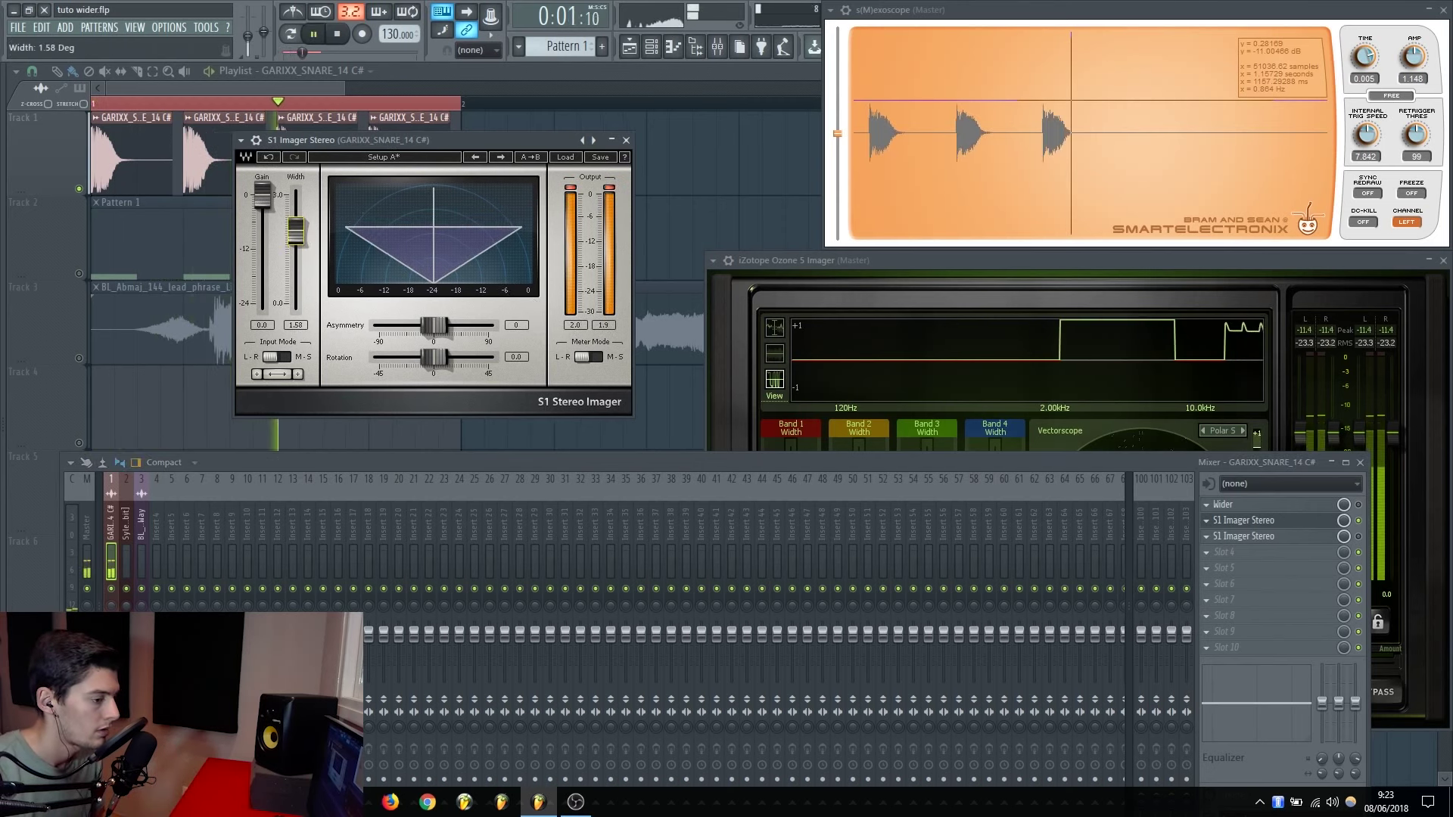
{"action": "left_click_drag", "start_coordinate": [295, 231], "coordinate": [295, 194]}
{"action": "key", "text": "space"}
{"action": "left_click", "coordinate": [974, 255]}
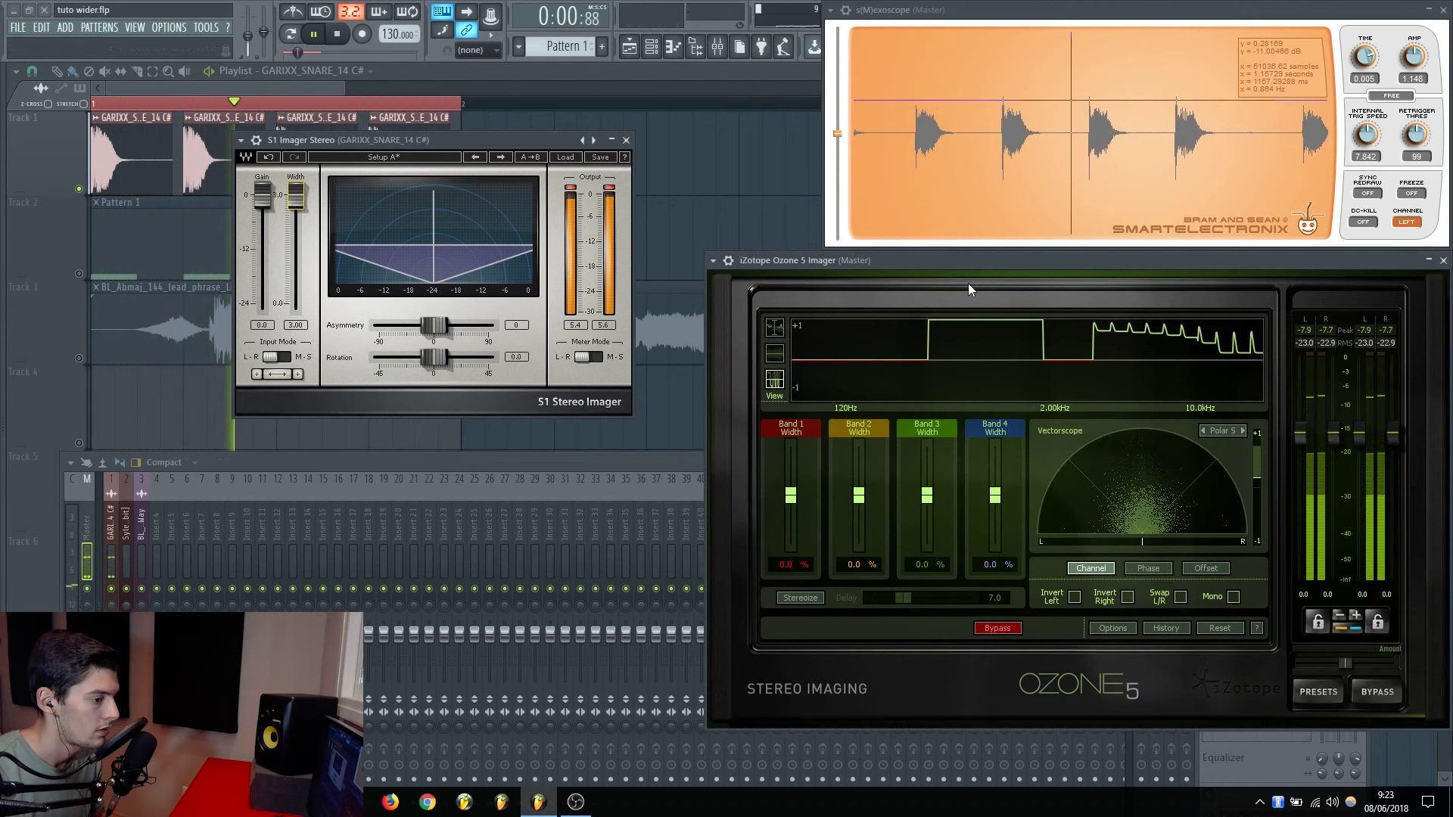
Open the second S1 Imager Stereo on the snare track and set its width to 1.25 while the loop plays
{"action": "left_click", "coordinate": [625, 456]}
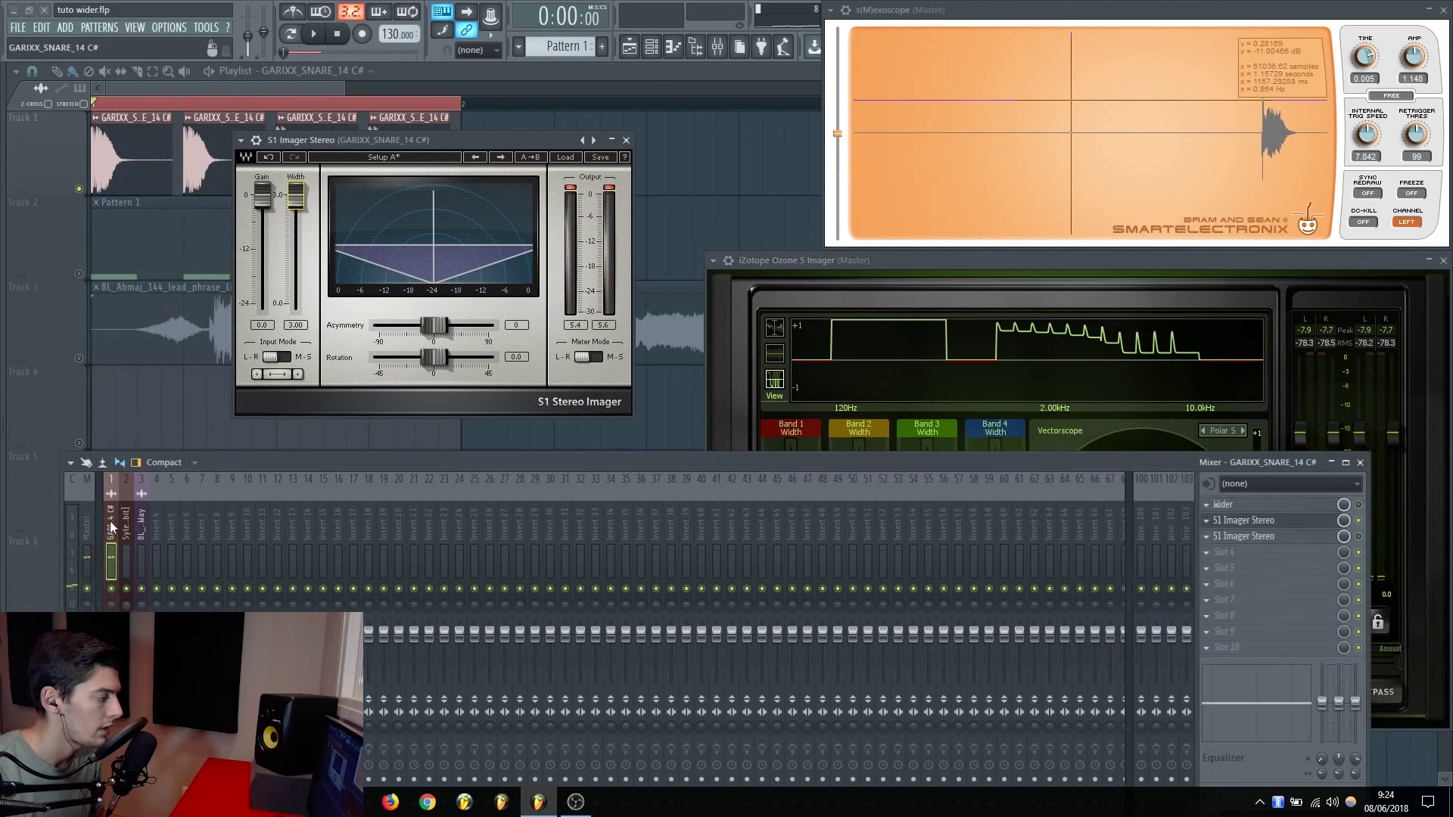
{"action": "left_click", "coordinate": [1243, 536]}
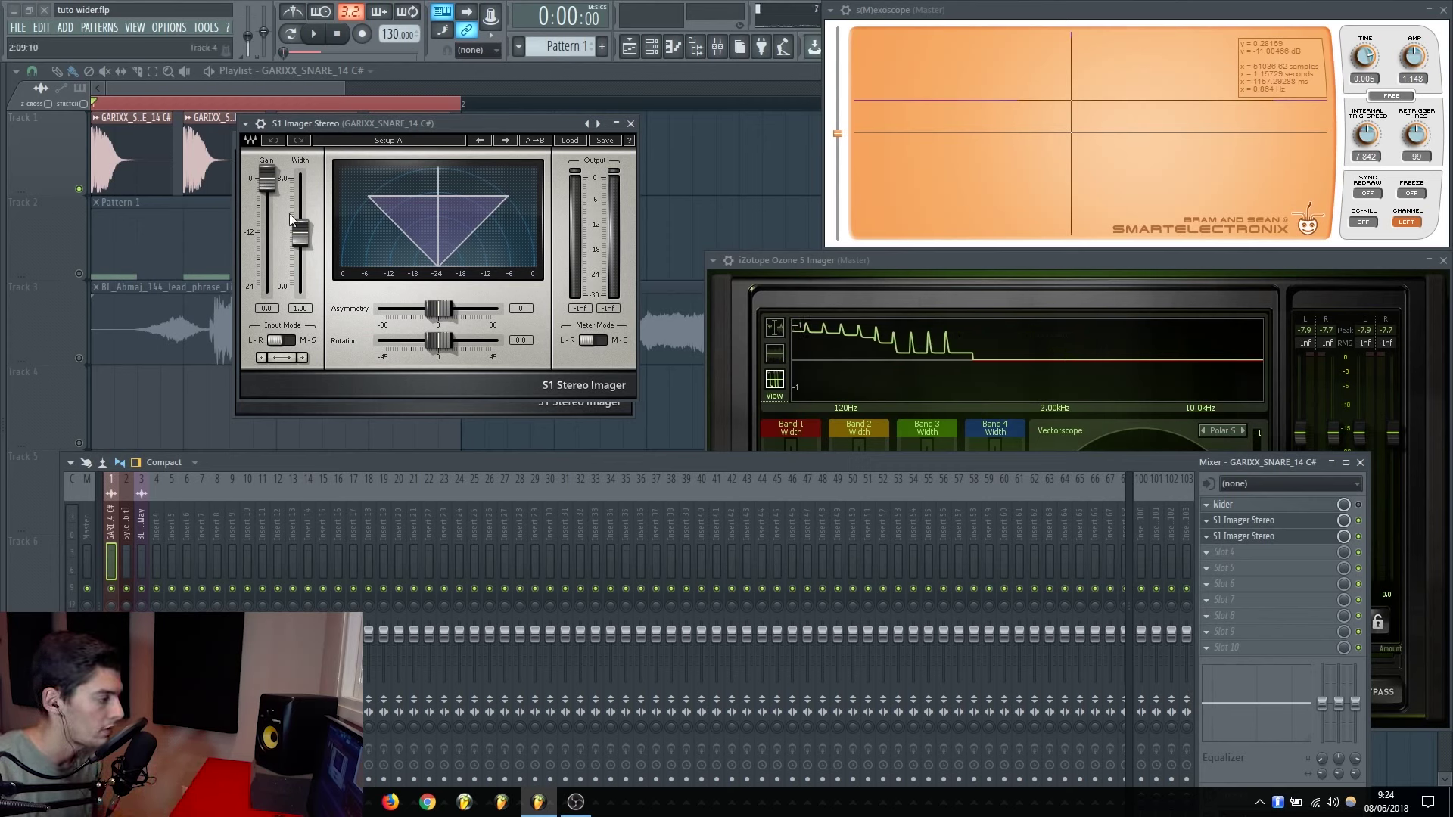
{"action": "key", "text": "space"}
{"action": "left_click_drag", "start_coordinate": [301, 236], "coordinate": [301, 227]}
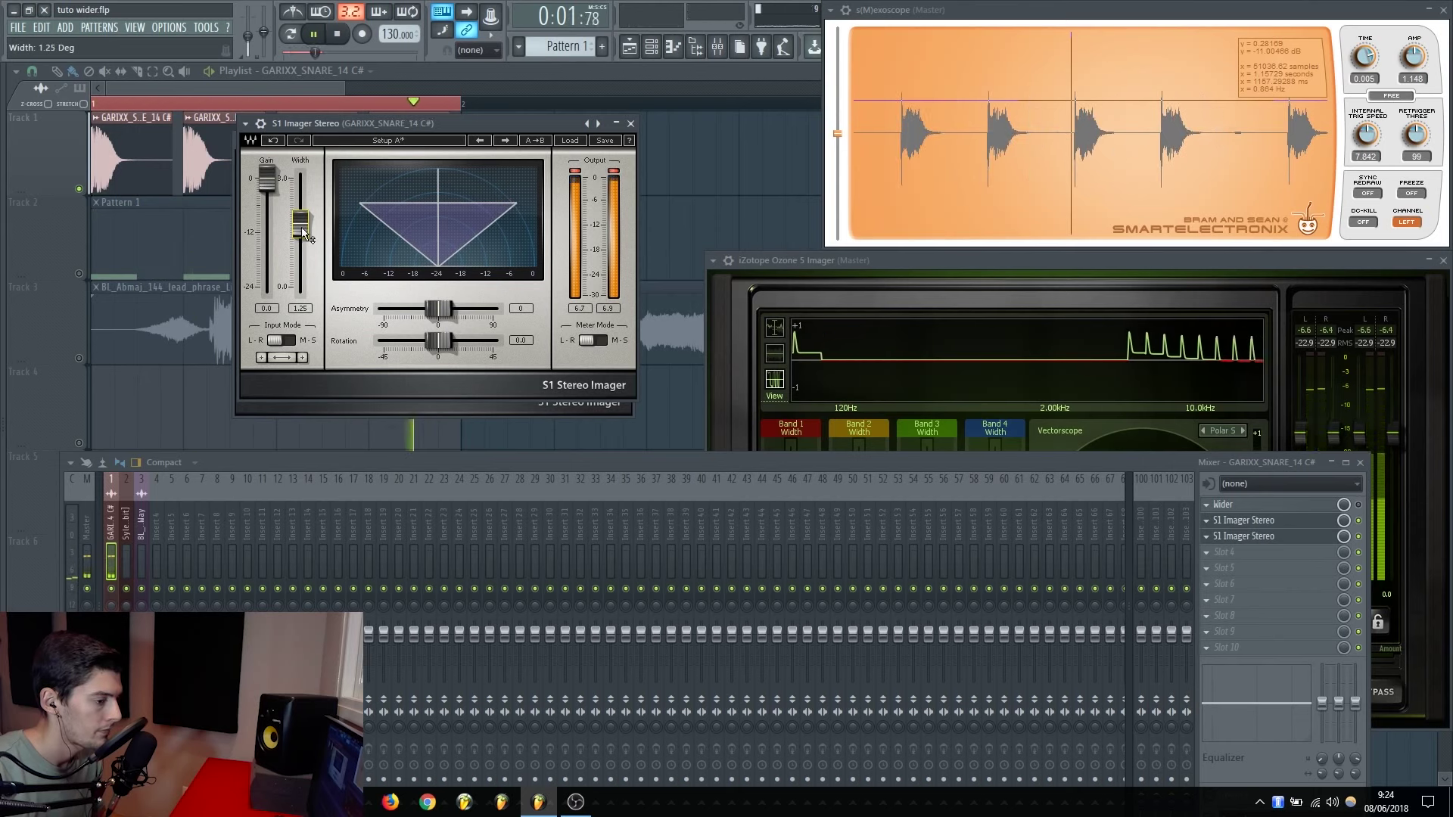
{"action": "key", "text": "space"}
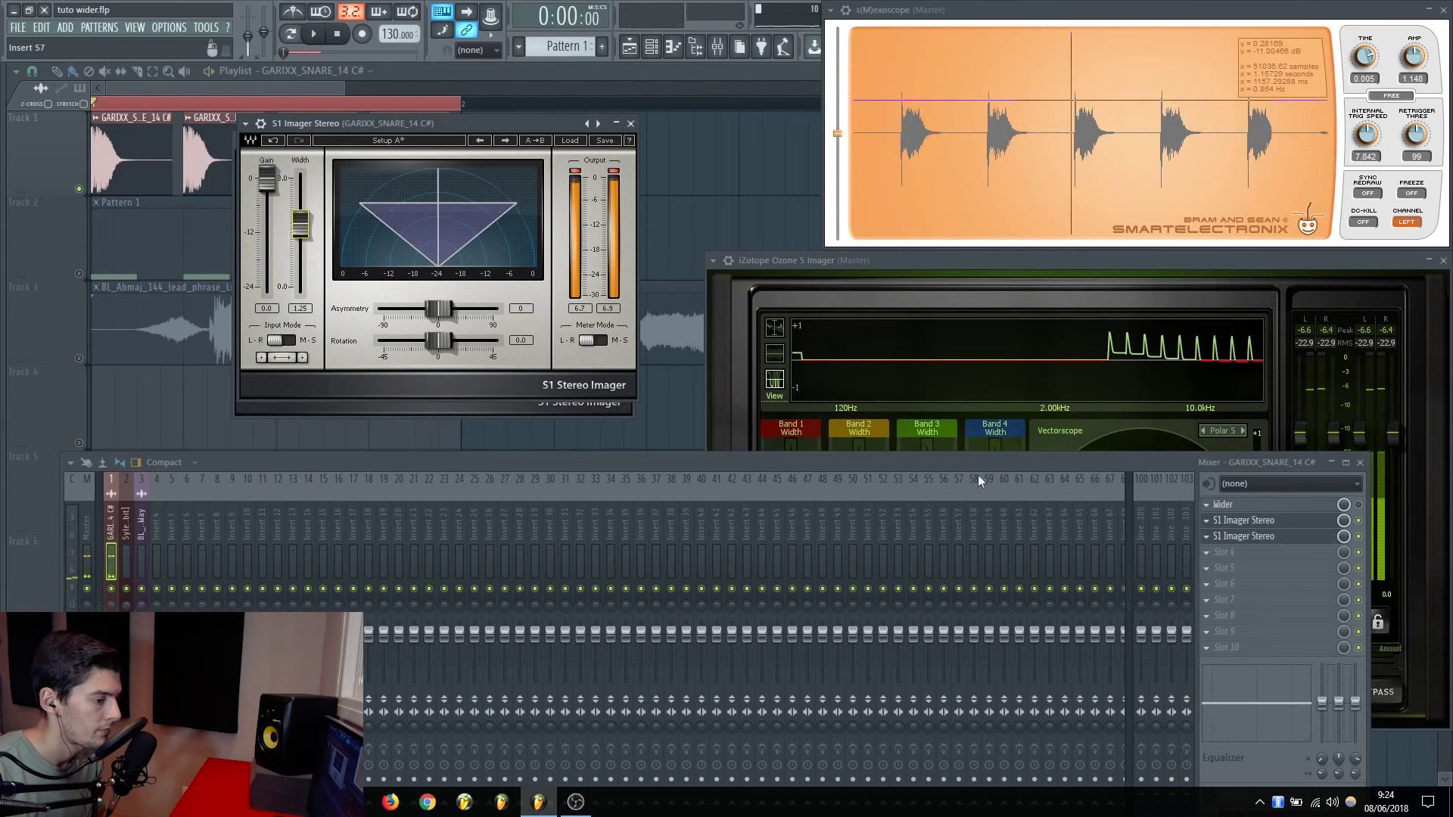
Close the S1 Imager window and play the snare loop with Ozone 5 Imager in view
{"action": "left_click", "coordinate": [630, 124]}
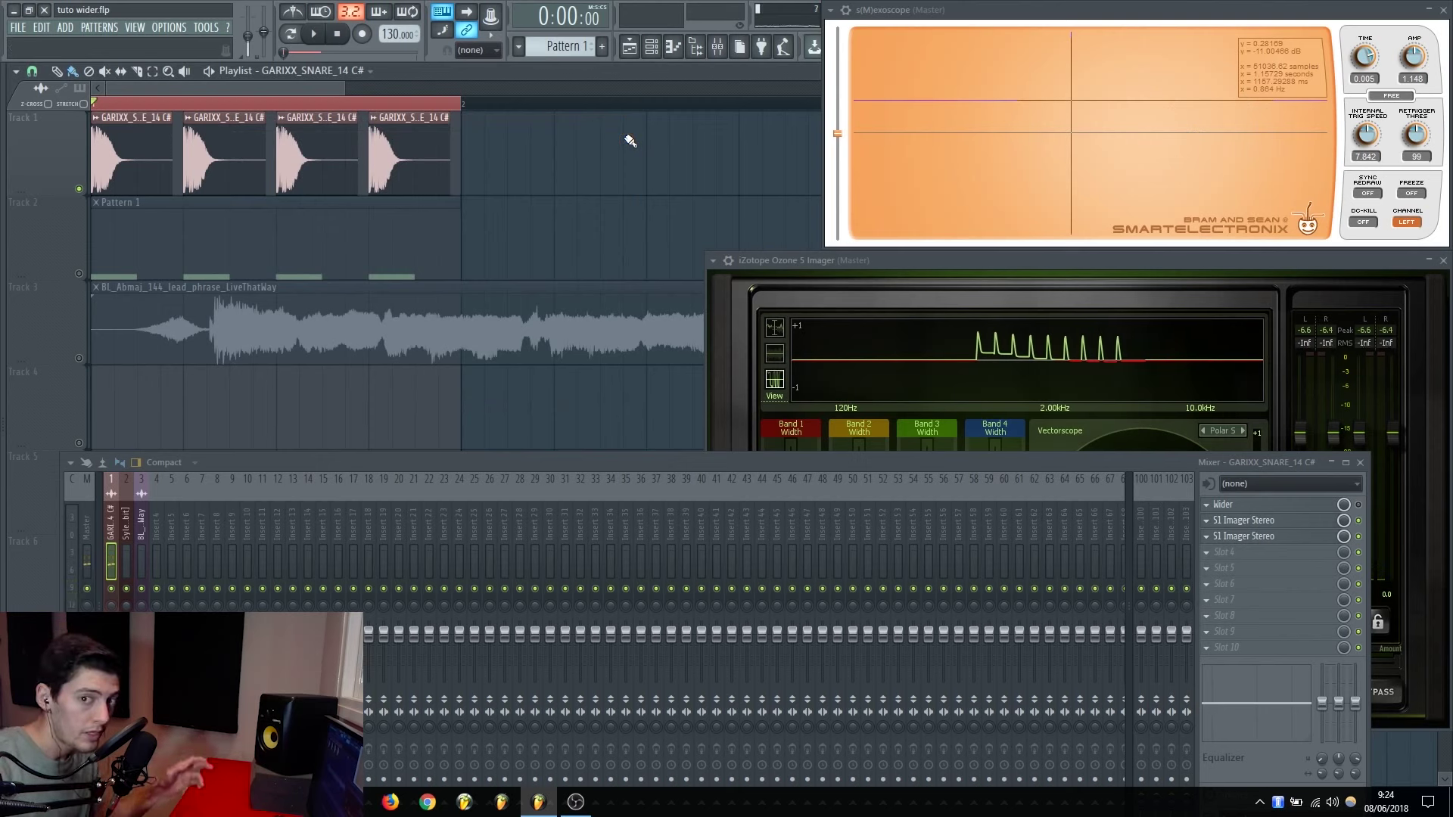
{"action": "left_click", "coordinate": [887, 262]}
{"action": "key", "text": "space"}
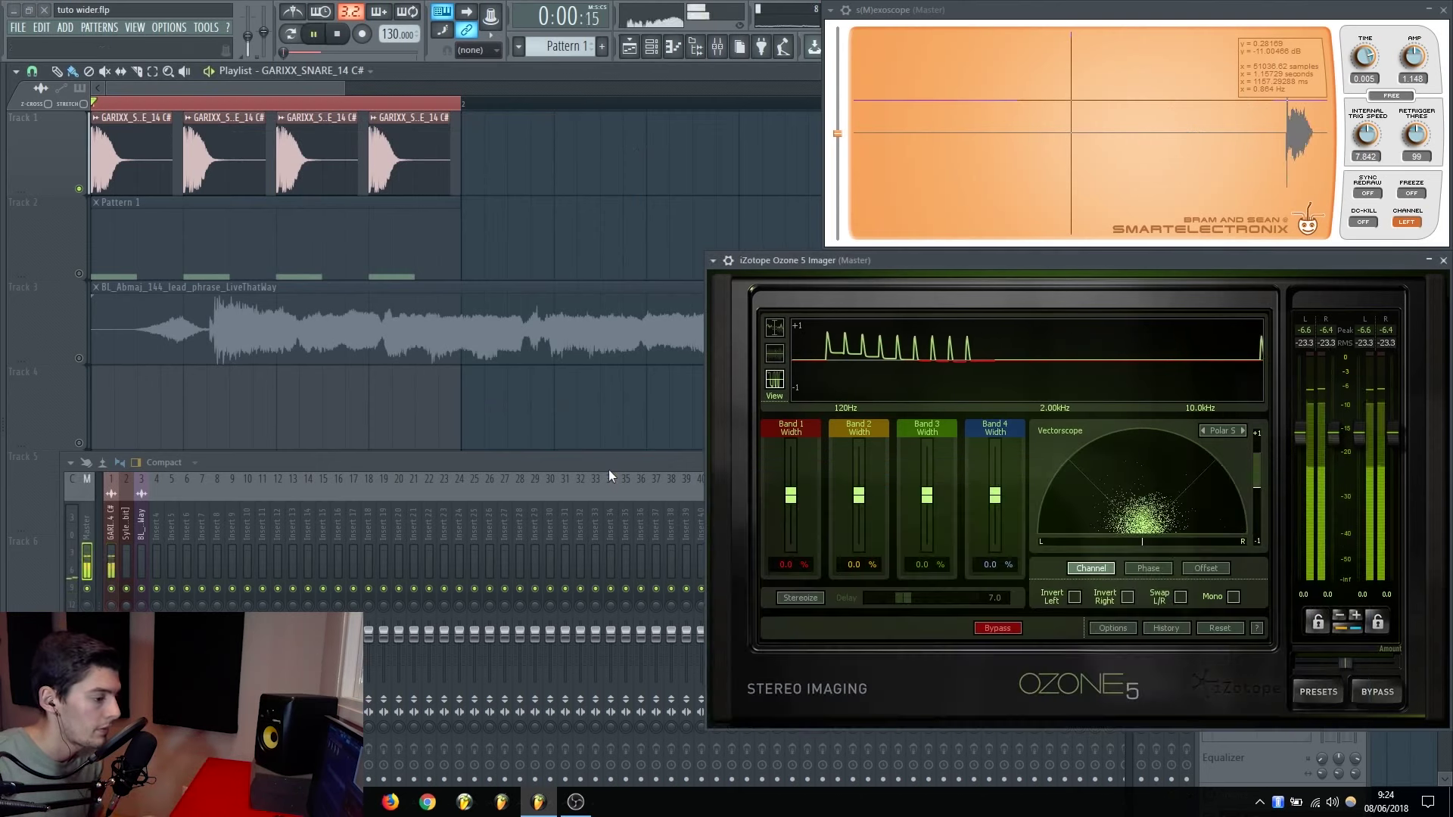
{"action": "key", "text": "space"}
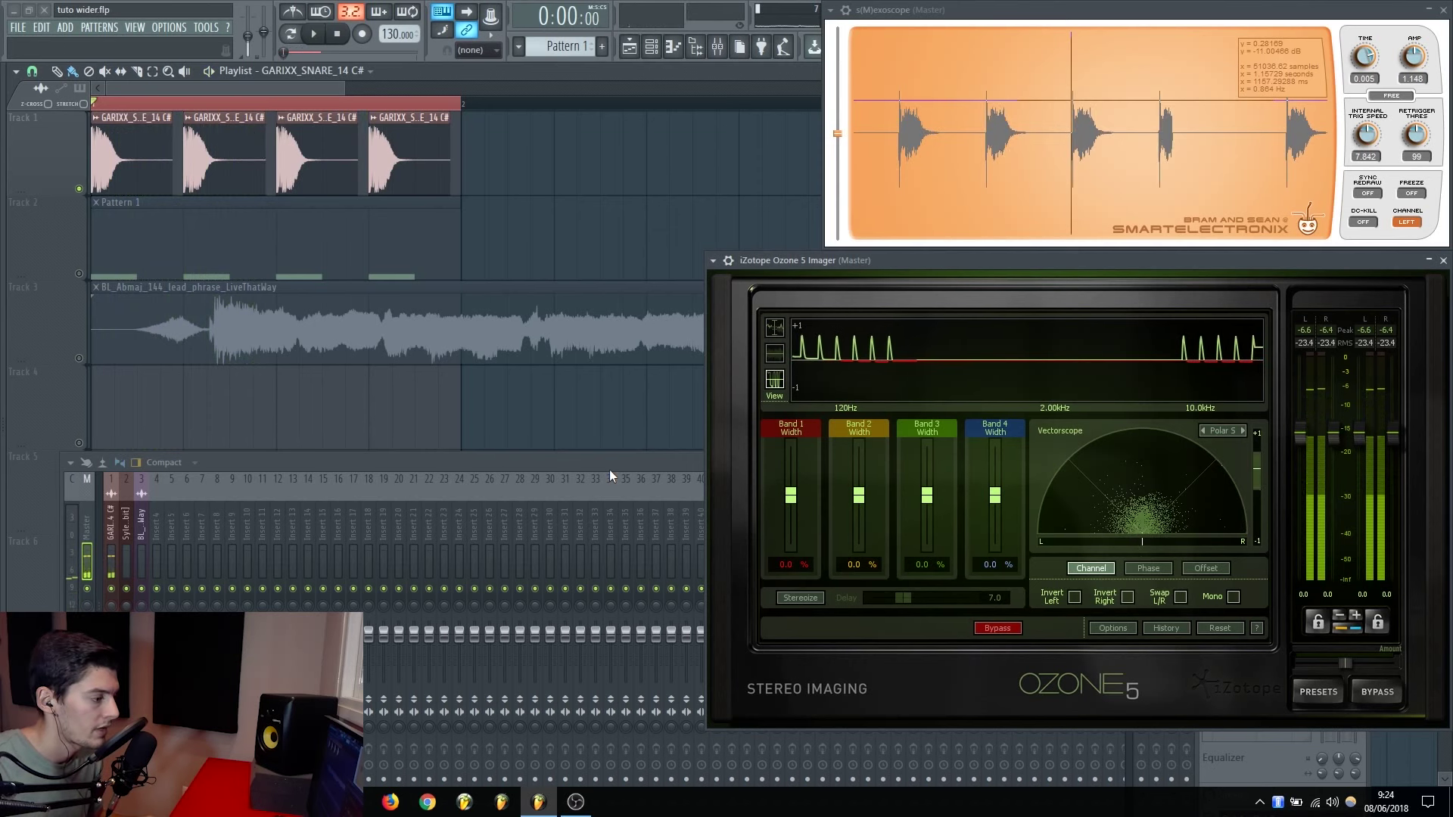
Select the snare's mixer track and play the loop to check its waveform in the master oscilloscope
{"action": "left_click", "coordinate": [610, 469]}
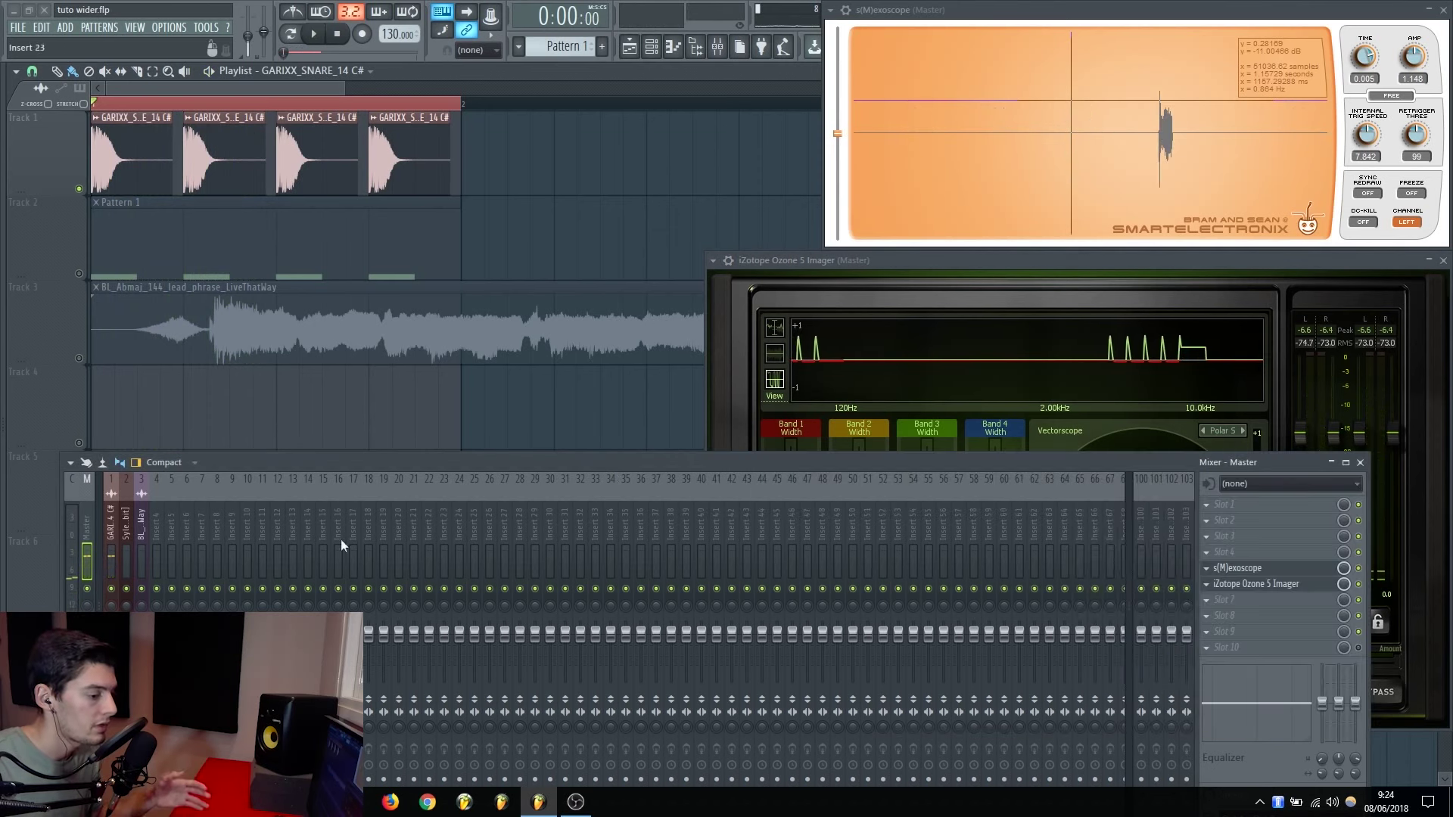
{"action": "left_click", "coordinate": [112, 519]}
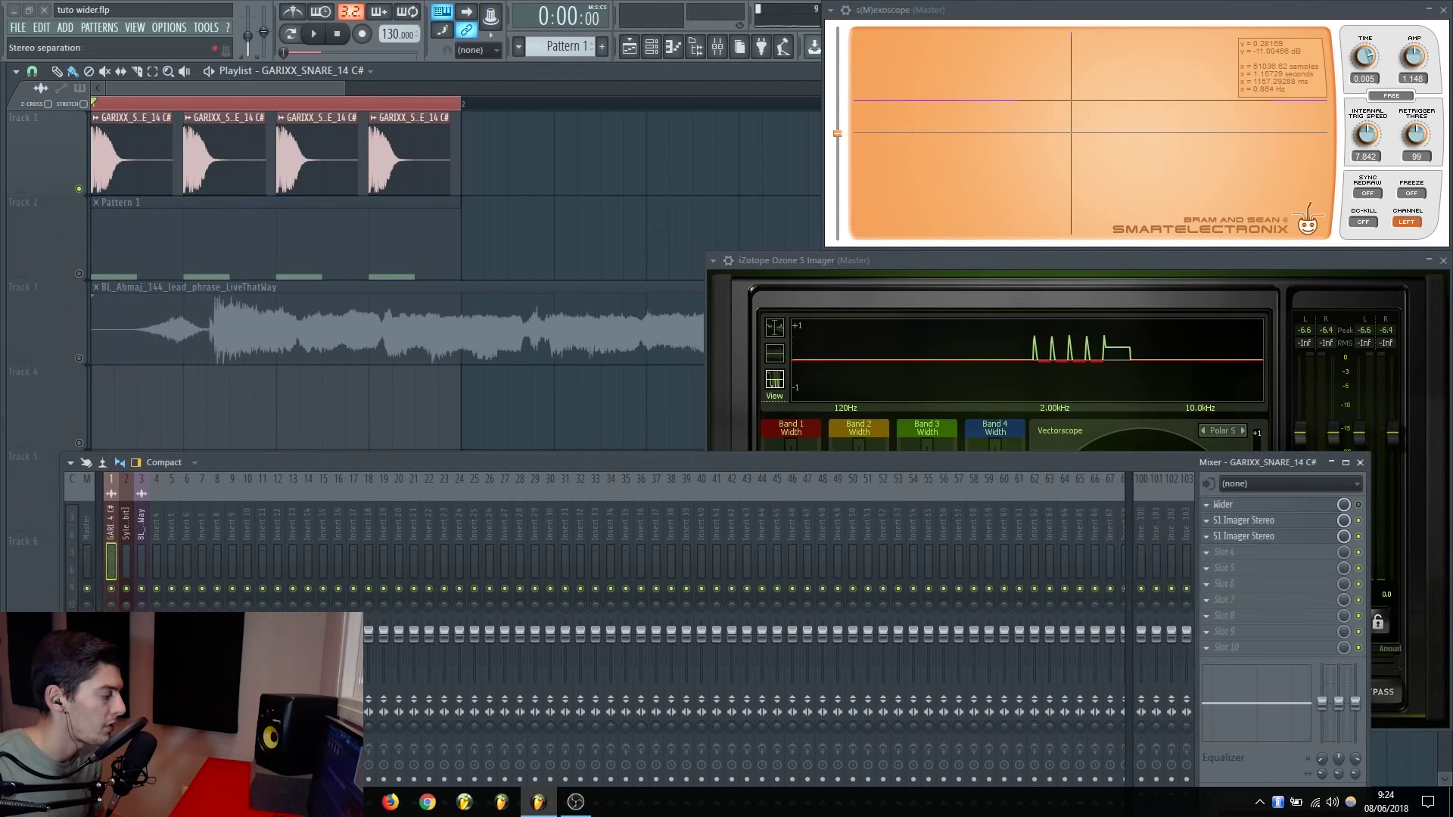
{"action": "key", "text": "space"}
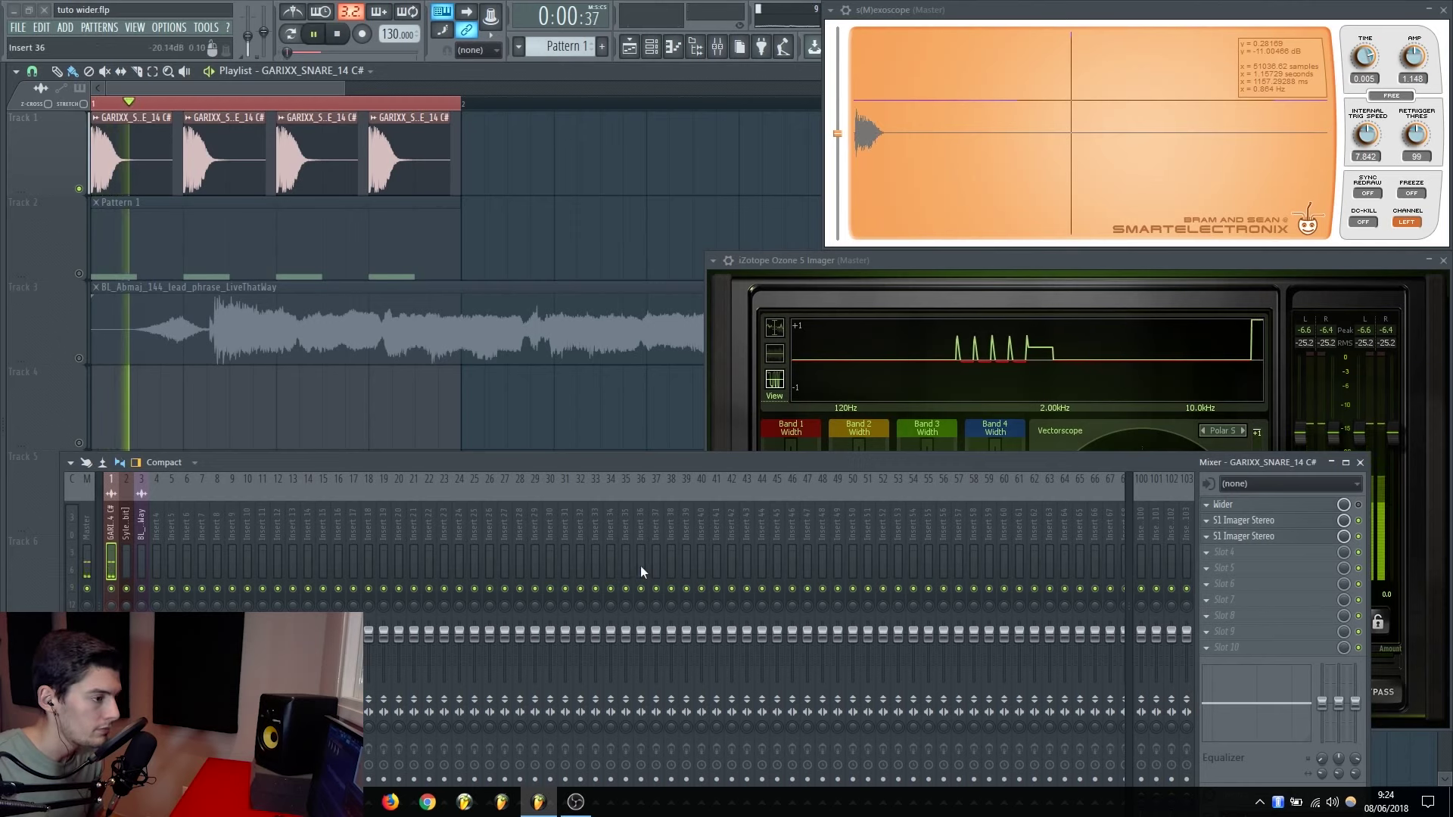
{"action": "key", "text": "space"}
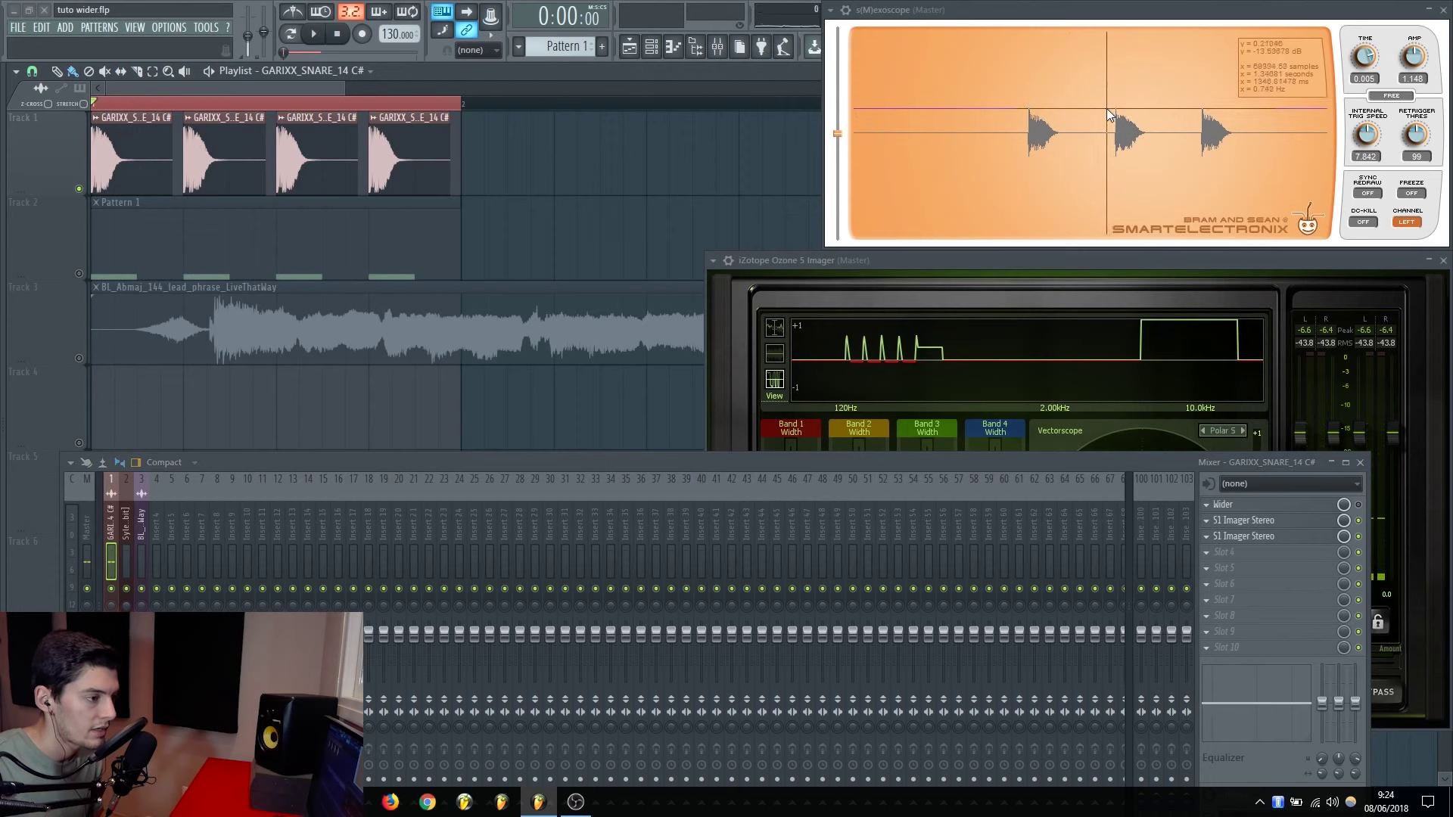
Bypass the second S1 Imager Stereo on the snare track and audition the loop
{"action": "left_click", "coordinate": [1358, 536]}
{"action": "key", "text": "space"}
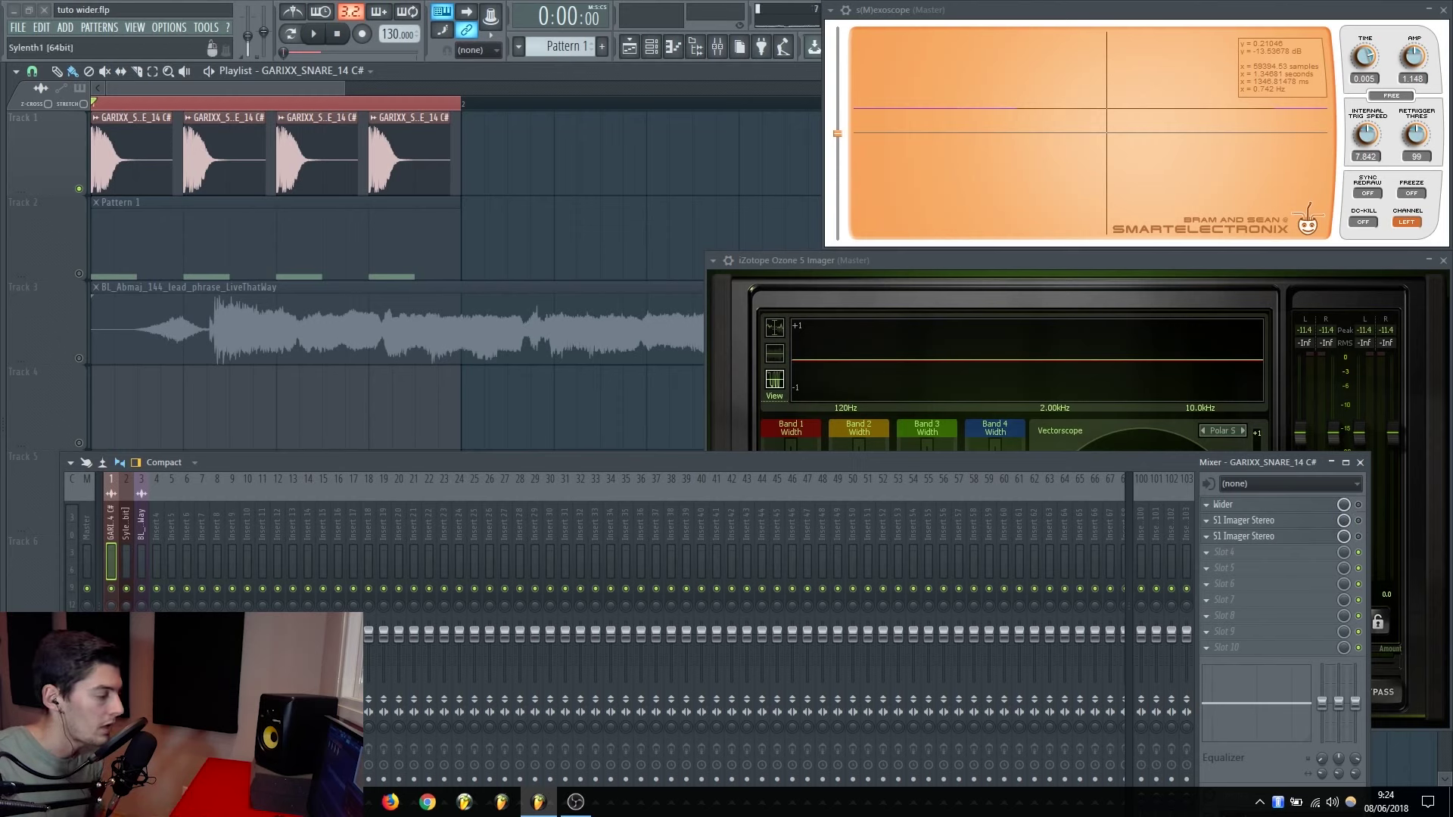
{"action": "key", "text": "space"}
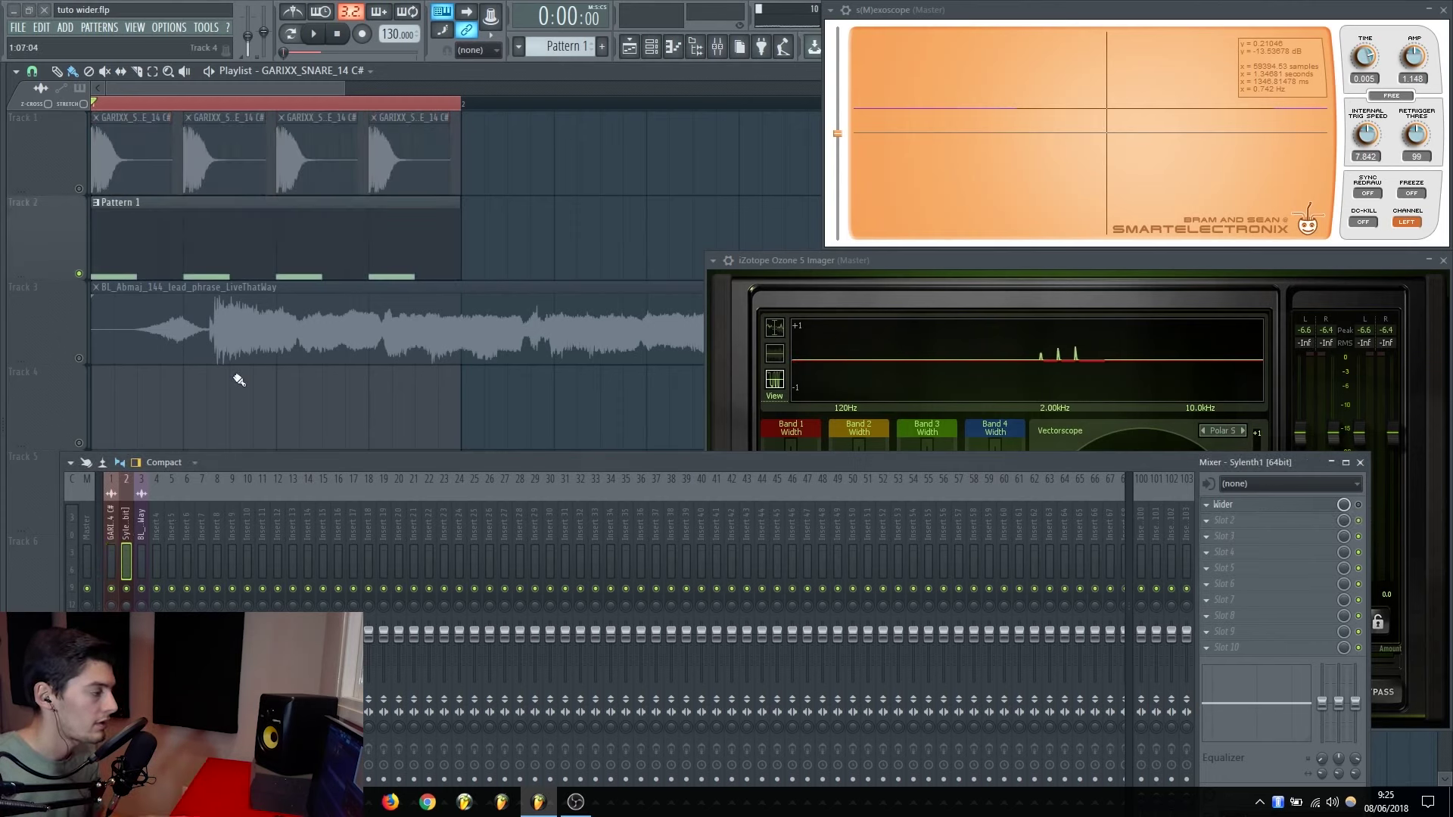
Play the synth pattern, open Wider on the Sylenth1 mixer track and position its window over the playlist
{"action": "left_click_drag", "start_coordinate": [231, 460], "coordinate": [223, 460]}
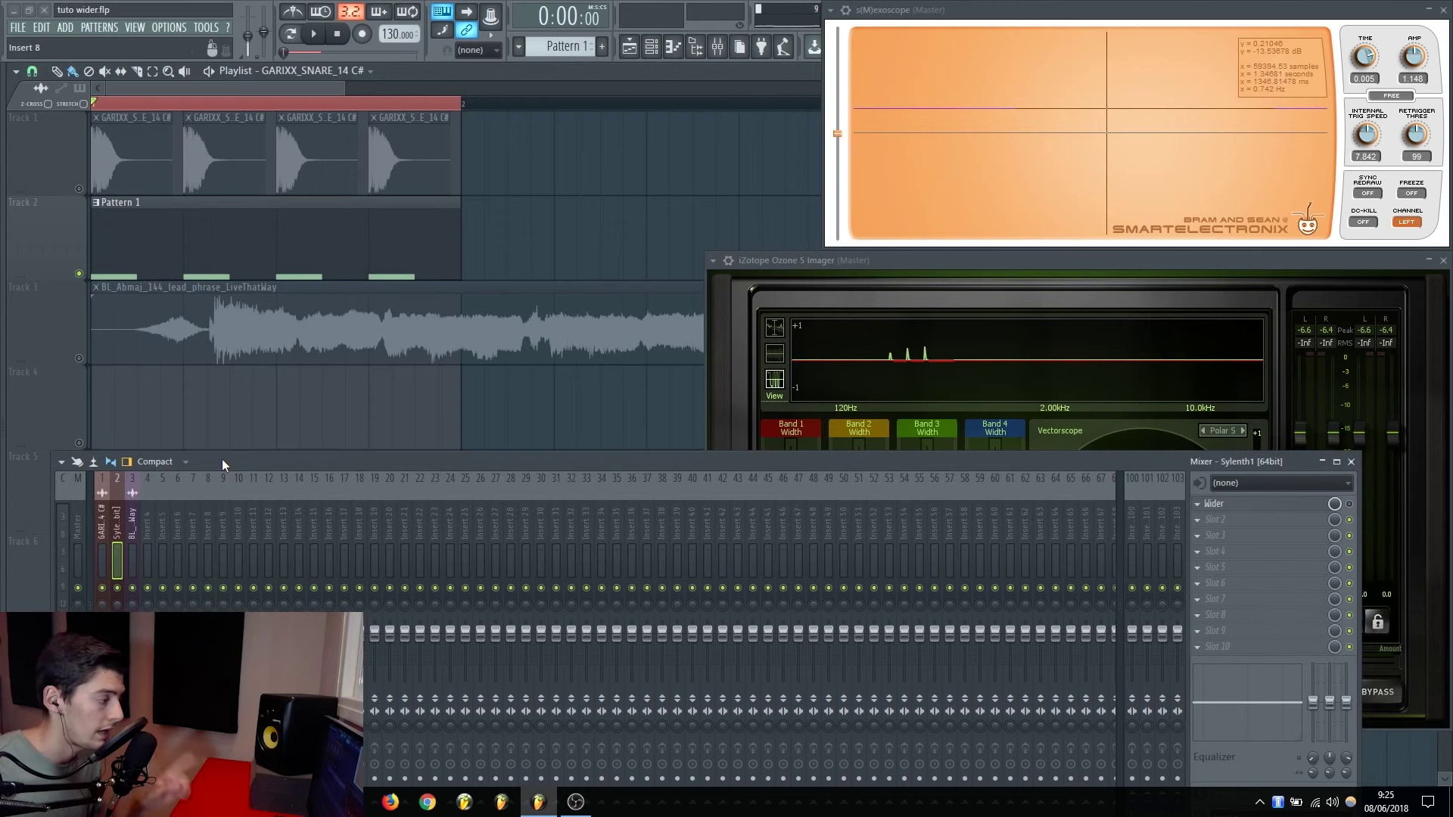
{"action": "key", "text": "space"}
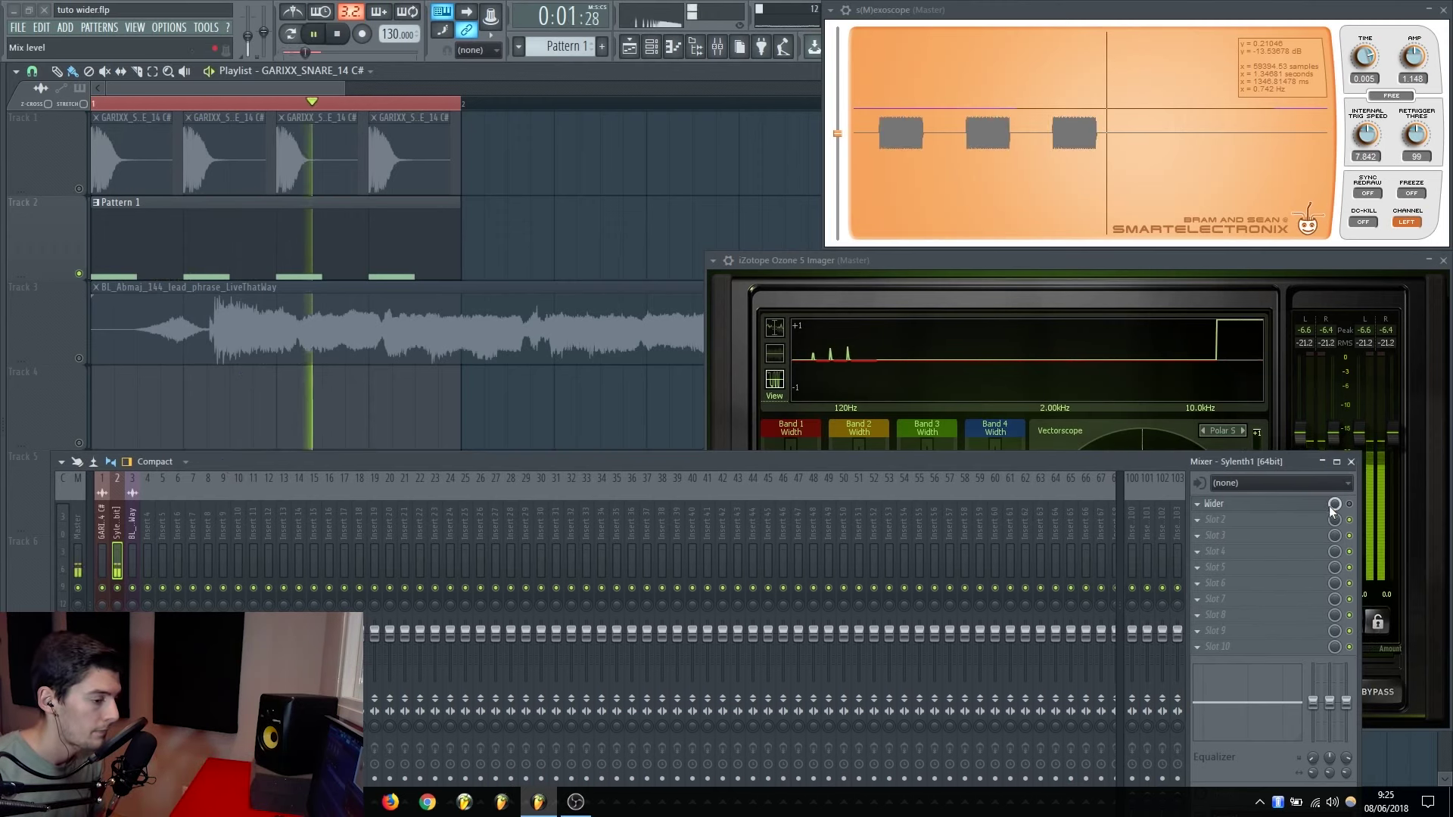
{"action": "left_click", "coordinate": [1260, 507]}
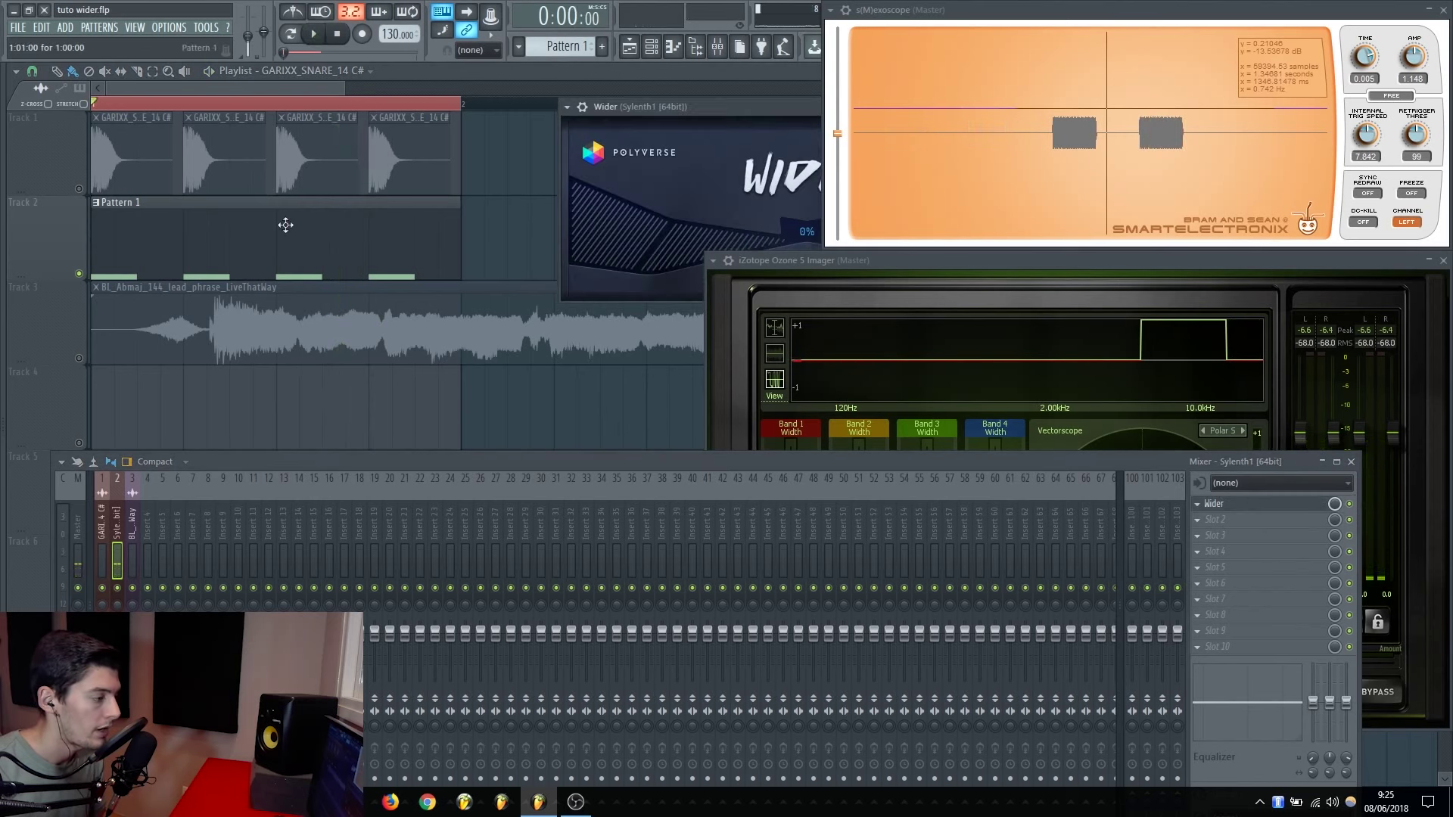
{"action": "left_click_drag", "start_coordinate": [636, 121], "coordinate": [116, 154]}
Raise the Wider amount to 200% while the synth pattern plays and bring Ozone 5 Imager into view
{"action": "key", "text": "space"}
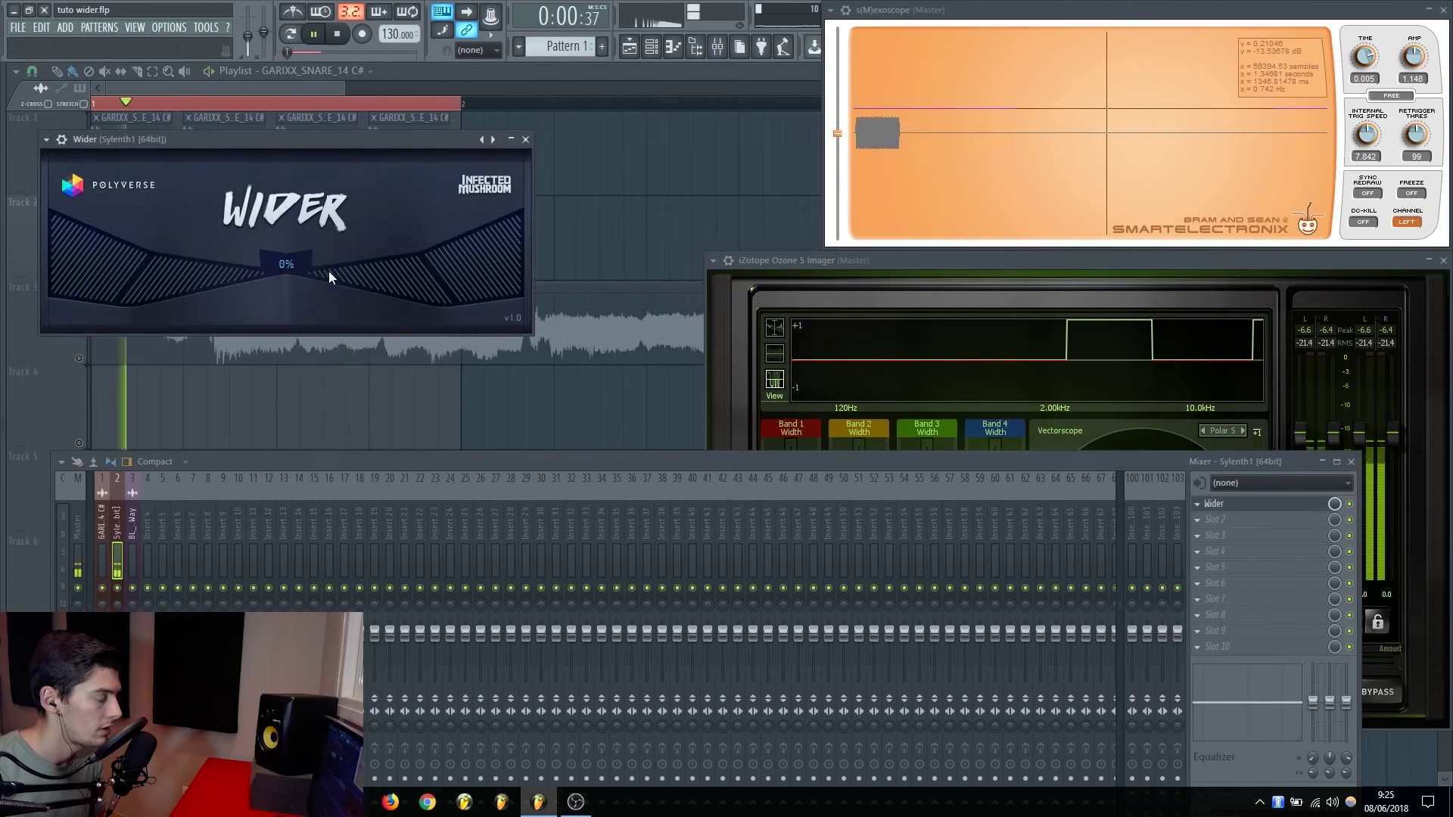
{"action": "left_click_drag", "start_coordinate": [329, 271], "coordinate": [580, 242]}
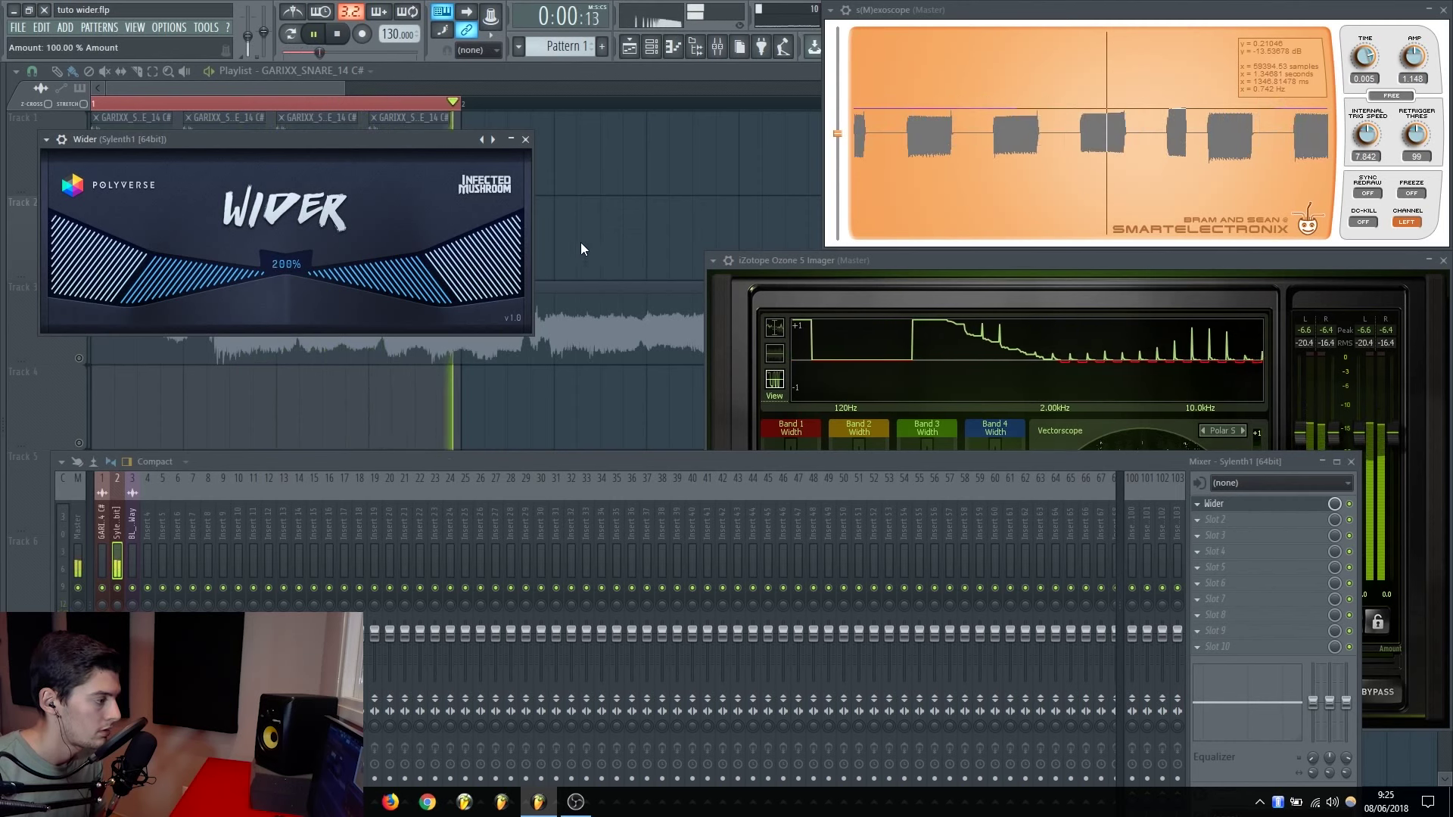
{"action": "key", "text": "space"}
{"action": "left_click", "coordinate": [996, 260]}
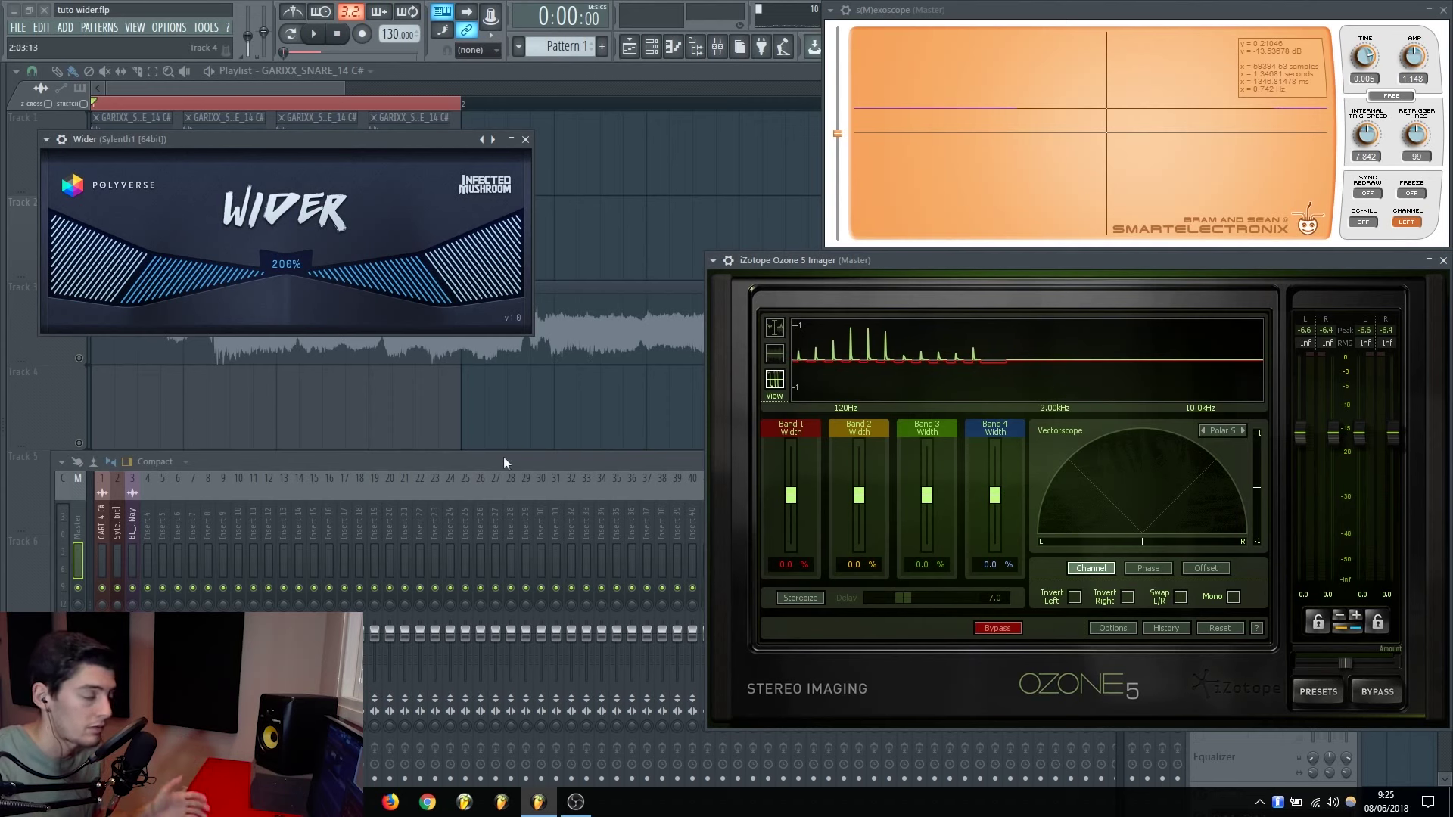
Select the Sylenth1 mixer track and play the pattern to compare the sound with Wider enabled and bypassed
{"action": "left_click", "coordinate": [233, 466]}
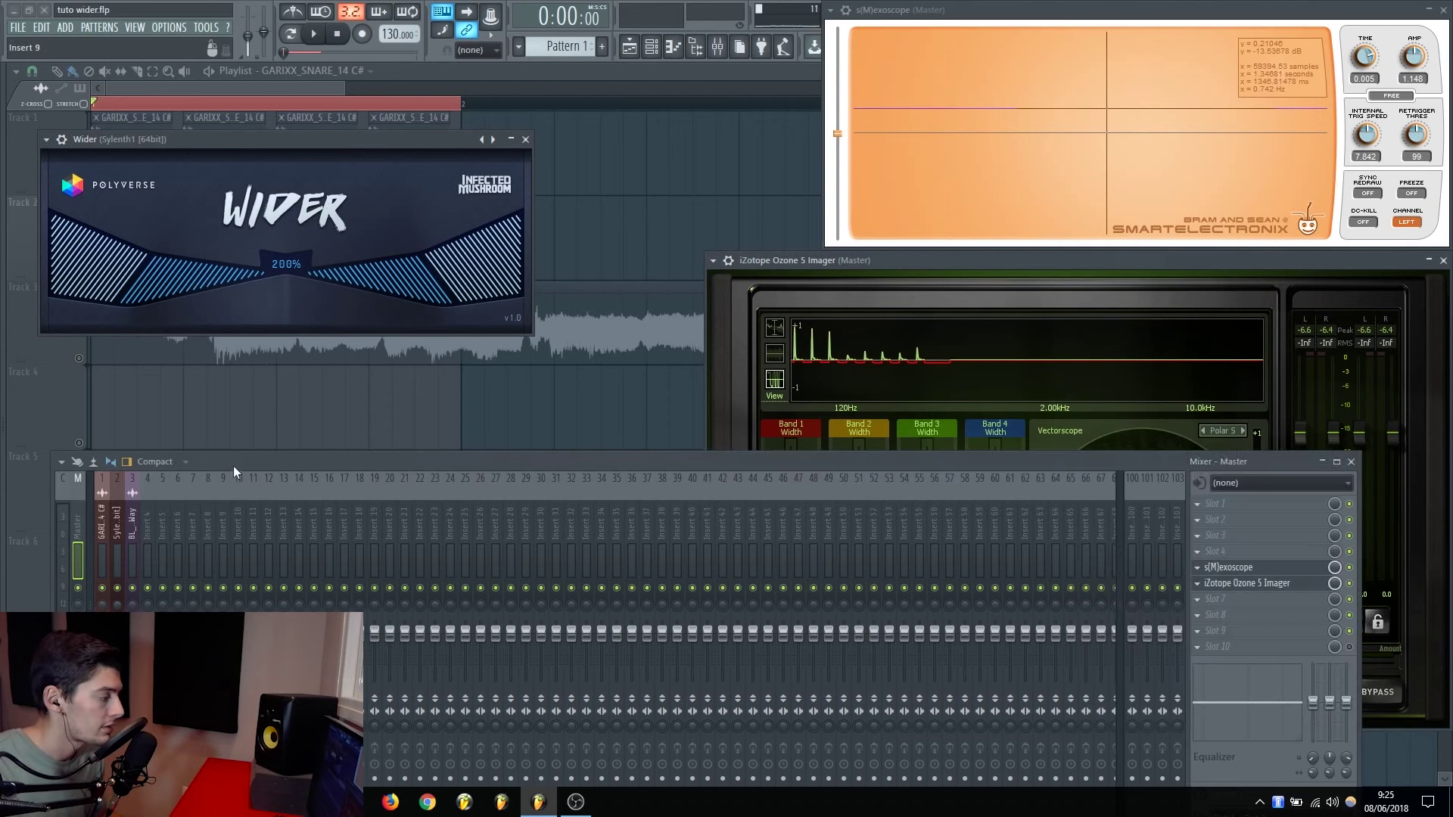
{"action": "left_click", "coordinate": [121, 524]}
{"action": "key", "text": "space"}
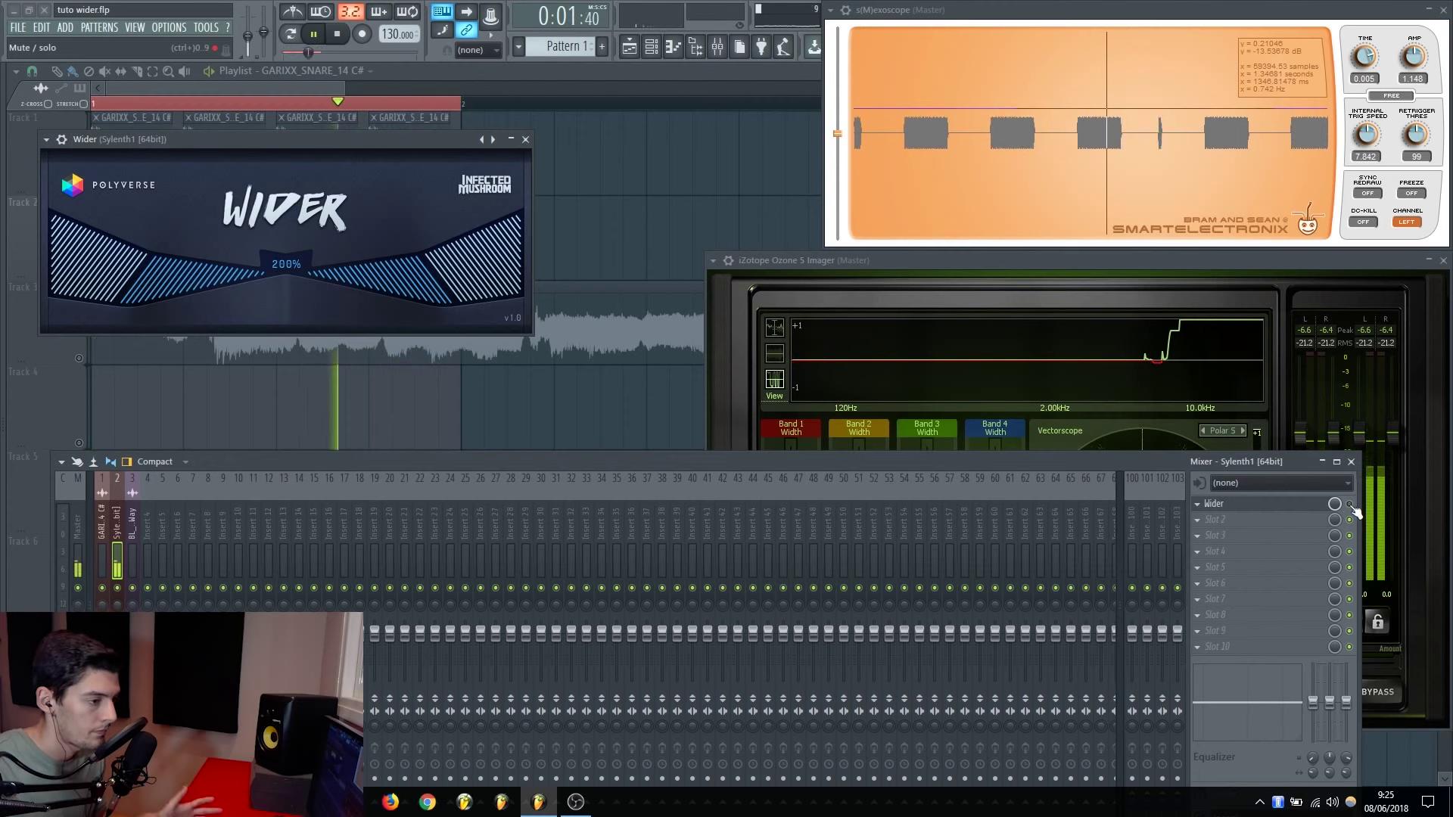
{"action": "key", "text": "space"}
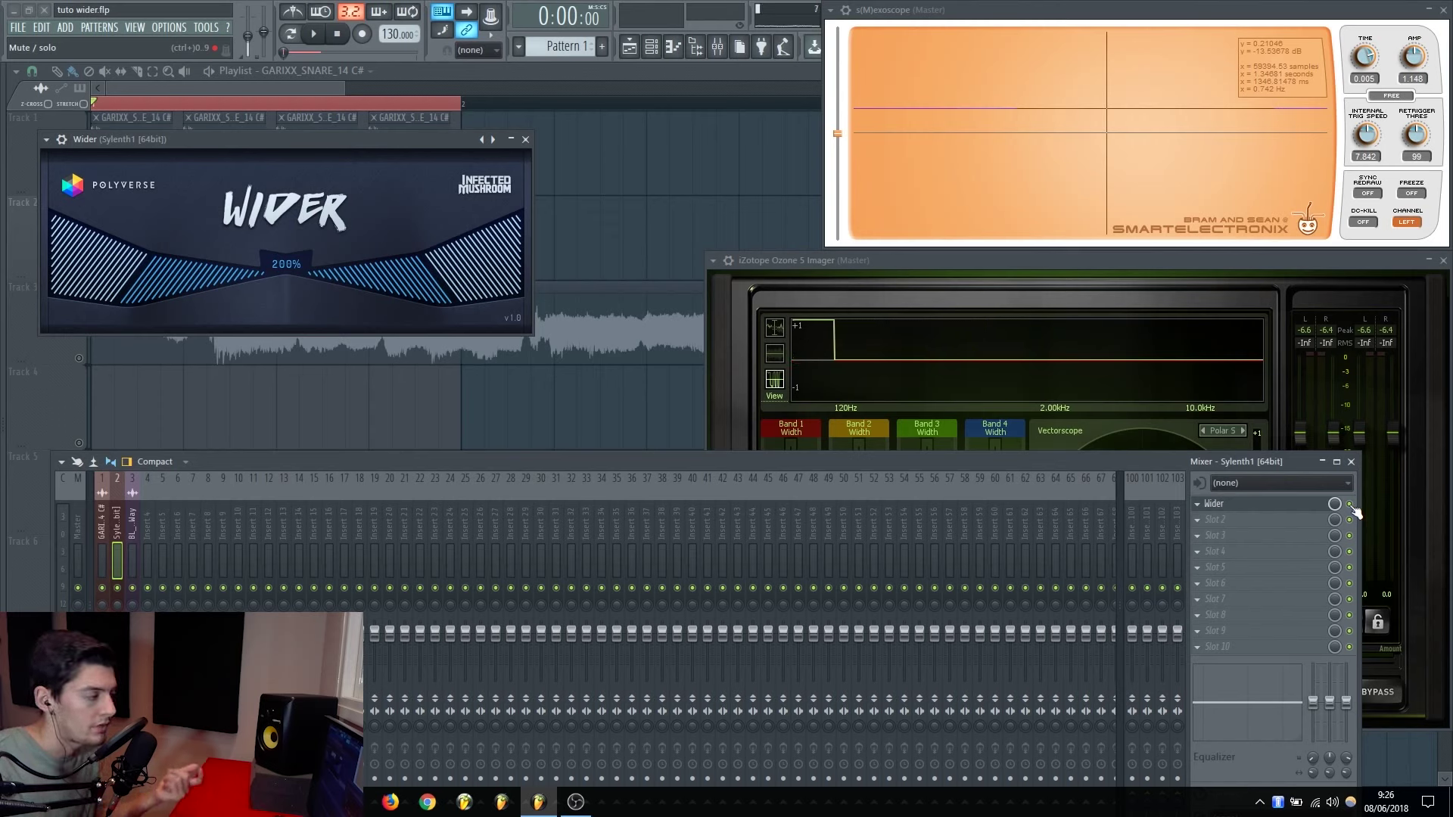
Close Wider, open the Sylenth1 synth over the playlist and set oscillator A1 to 2 voices with stereo at 5.00
{"action": "left_click", "coordinate": [526, 140]}
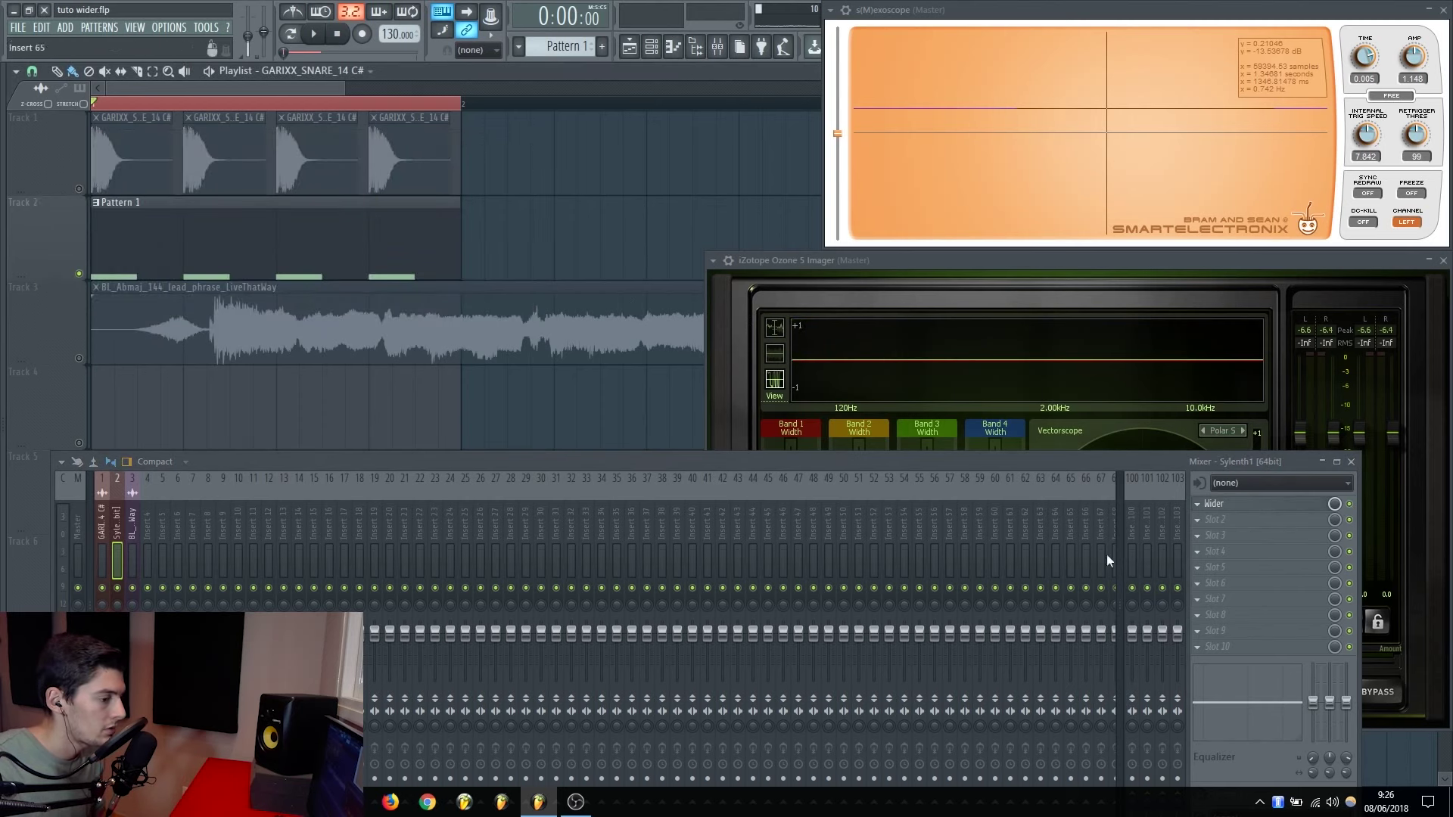
{"action": "key", "text": "F6"}
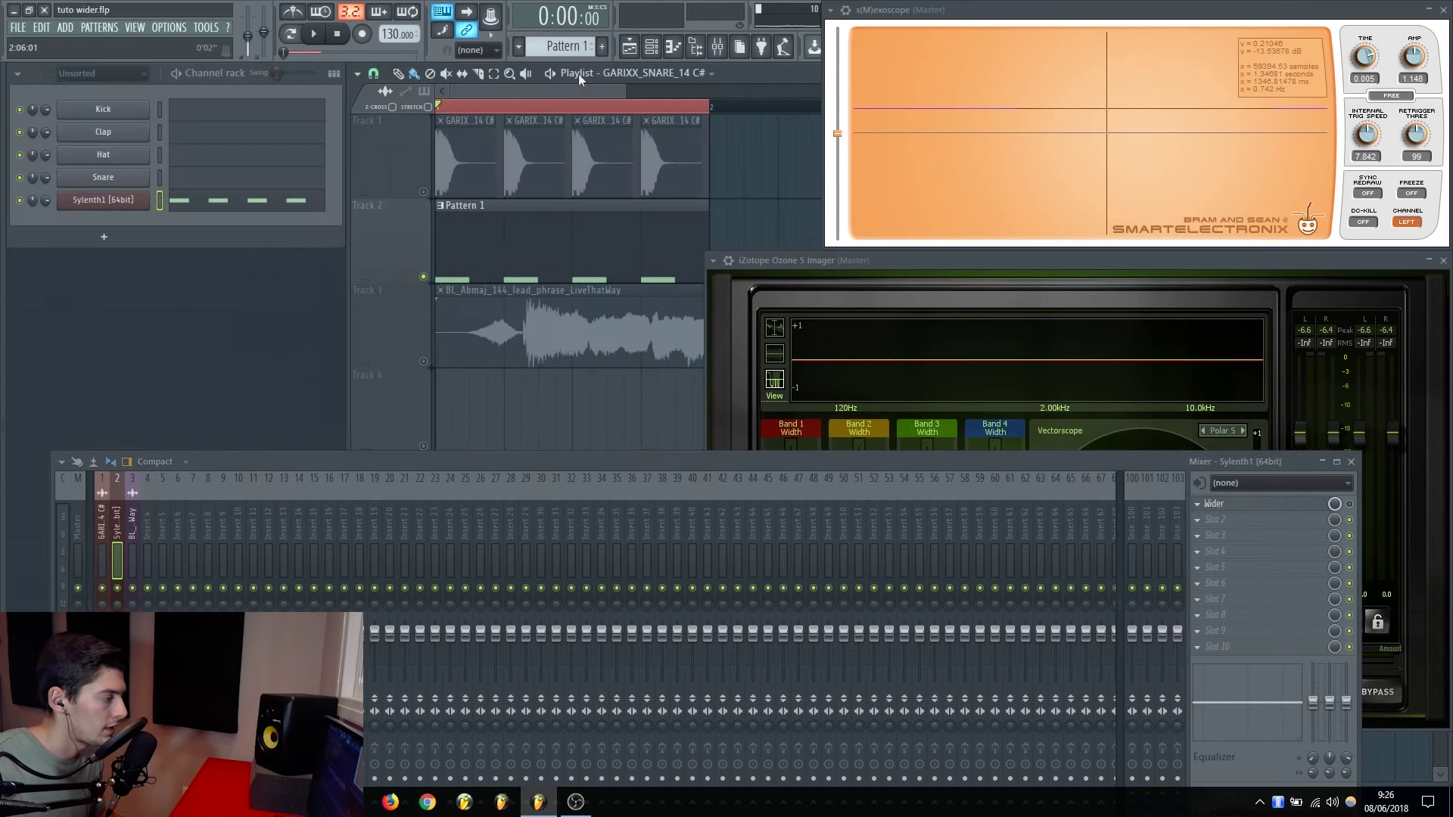
{"action": "left_click", "coordinate": [107, 207]}
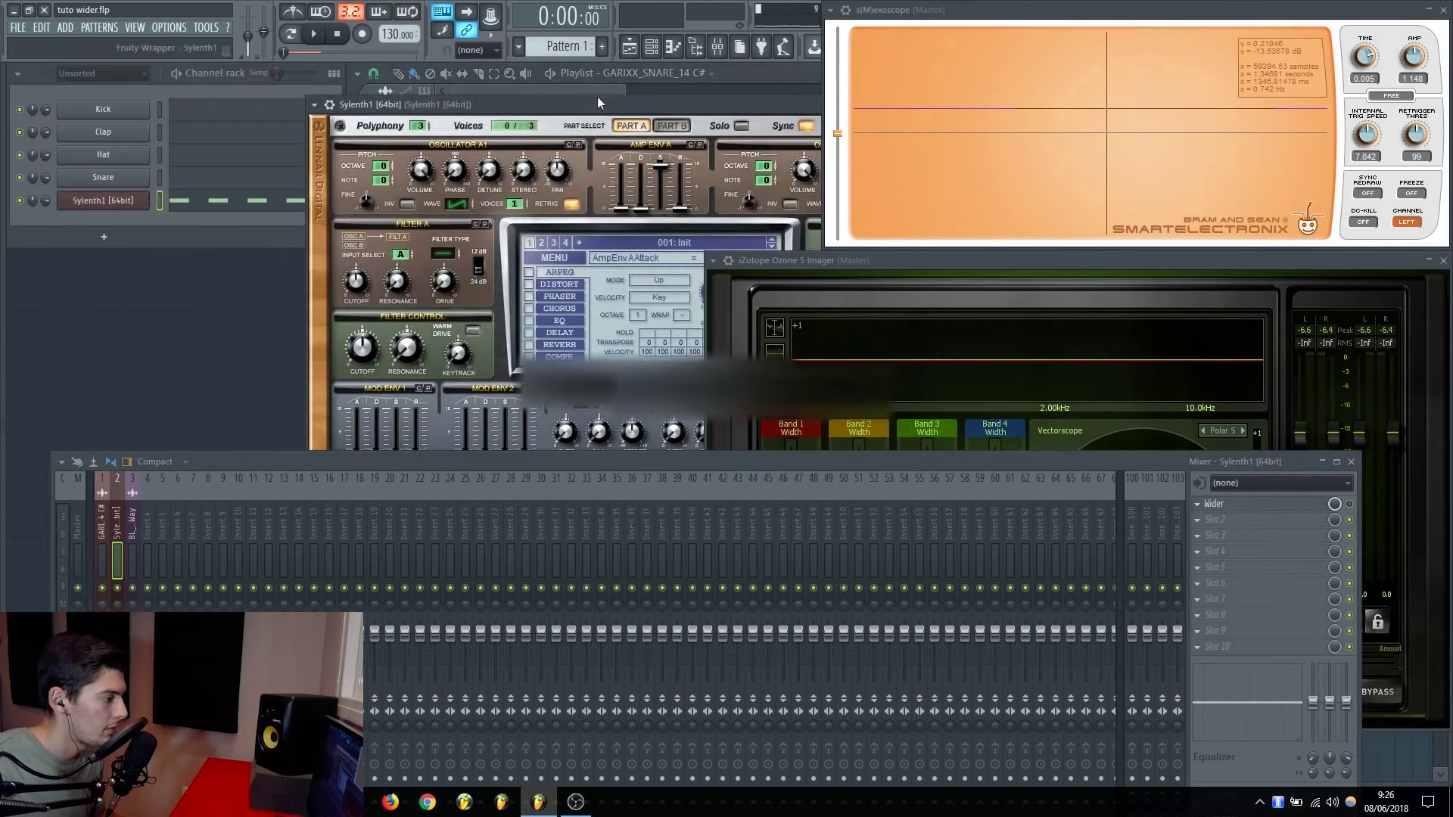
{"action": "left_click_drag", "start_coordinate": [597, 97], "coordinate": [258, 182]}
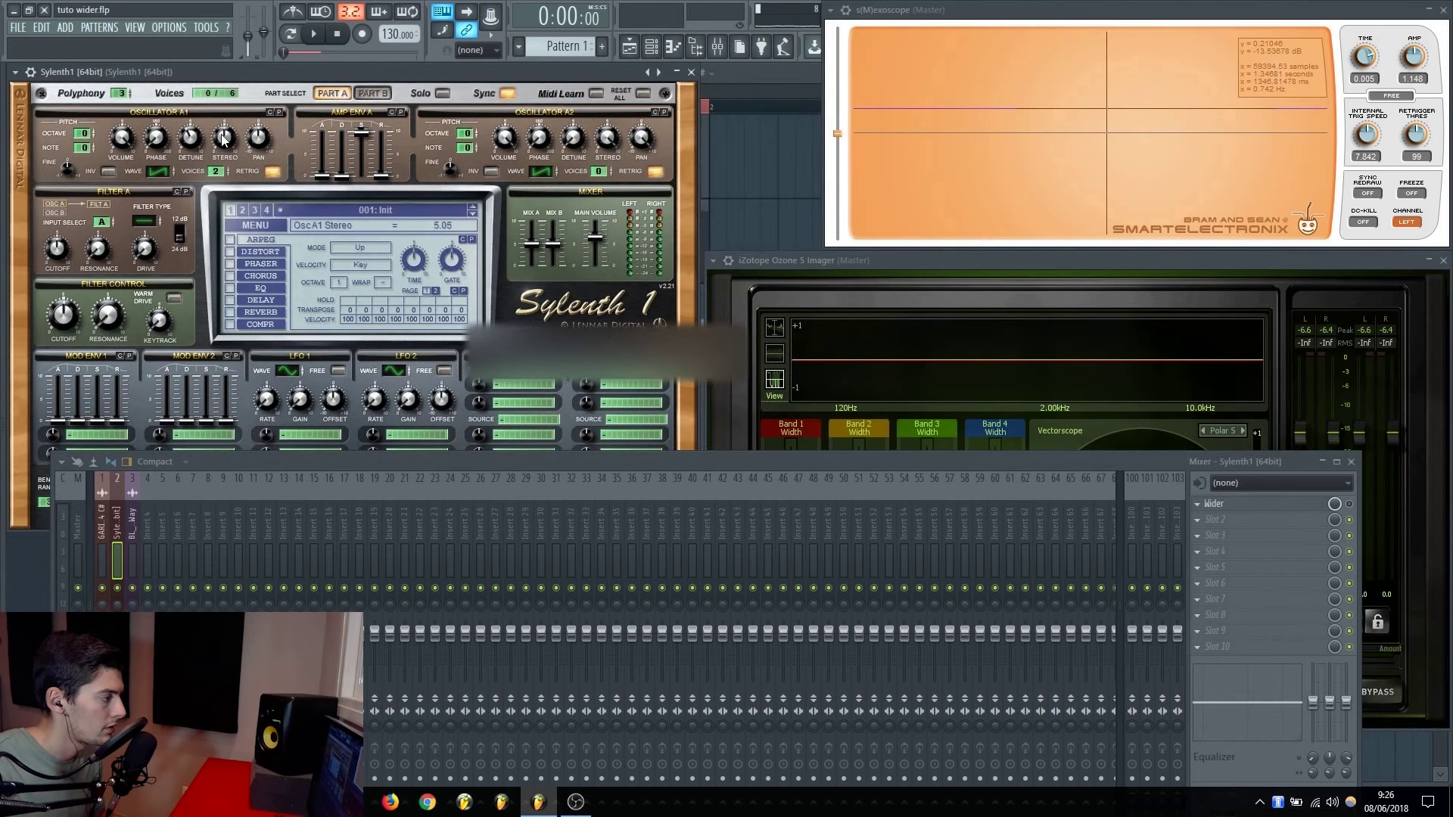
Select the master track and play the two-voice synth pattern with Ozone 5 Imager in view
{"action": "left_click", "coordinate": [893, 298]}
{"action": "left_click", "coordinate": [78, 564]}
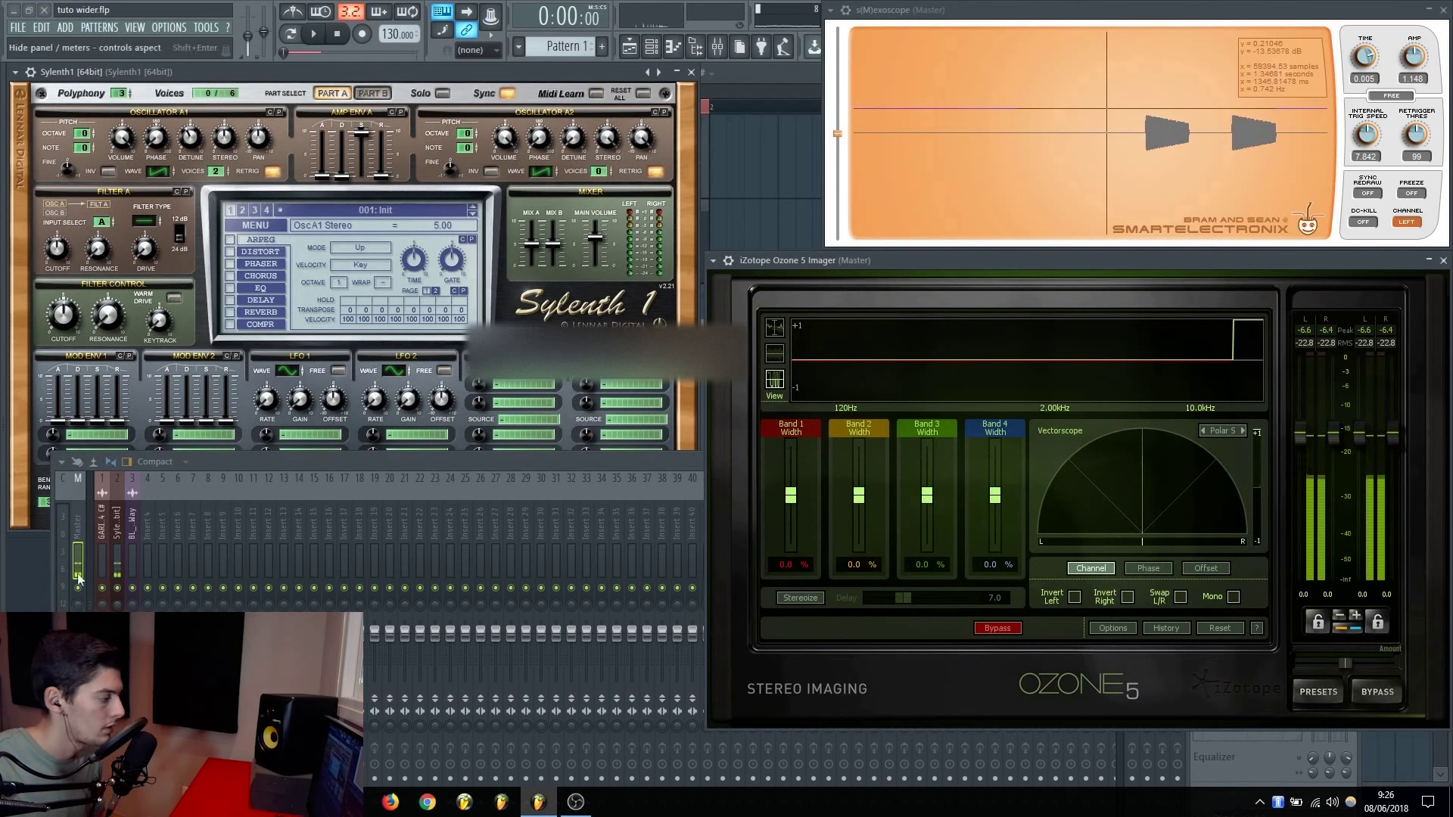
{"action": "key", "text": "space"}
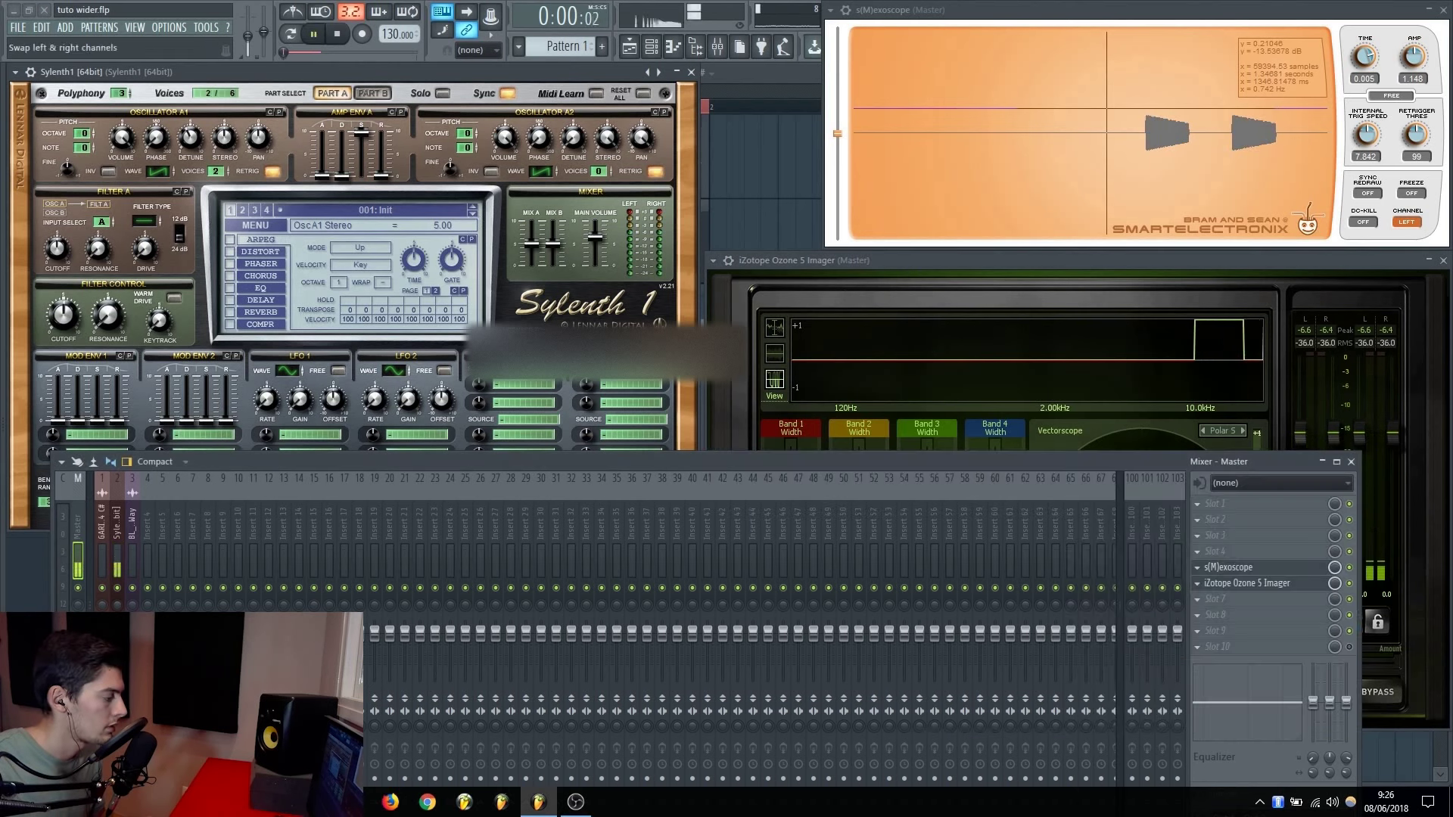
{"action": "left_click", "coordinate": [901, 265]}
{"action": "key", "text": "space"}
Move the mixer window lower and close the Sylenth1 window
{"action": "left_click", "coordinate": [1029, 465]}
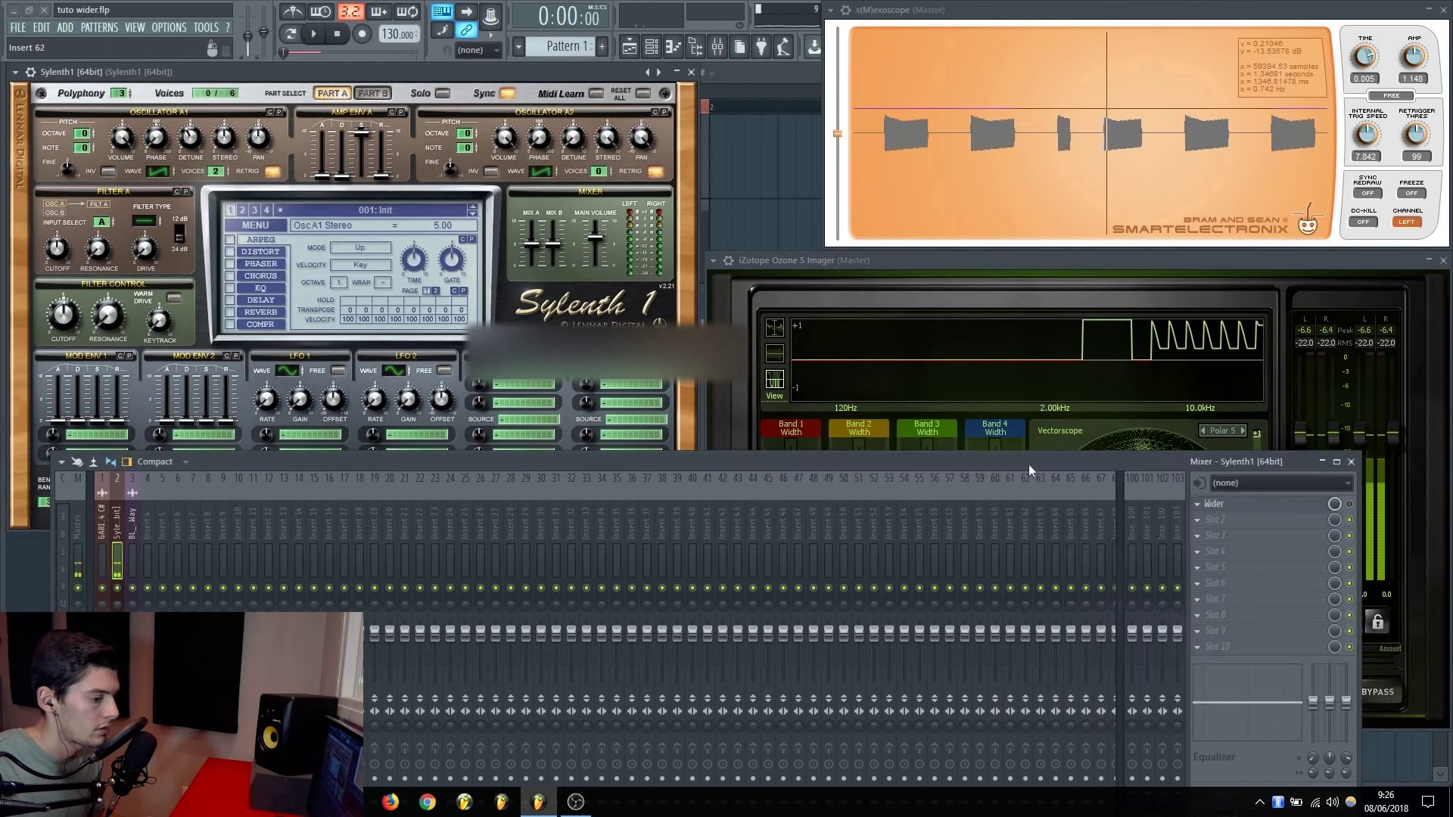
{"action": "left_click_drag", "start_coordinate": [1037, 460], "coordinate": [1039, 501]}
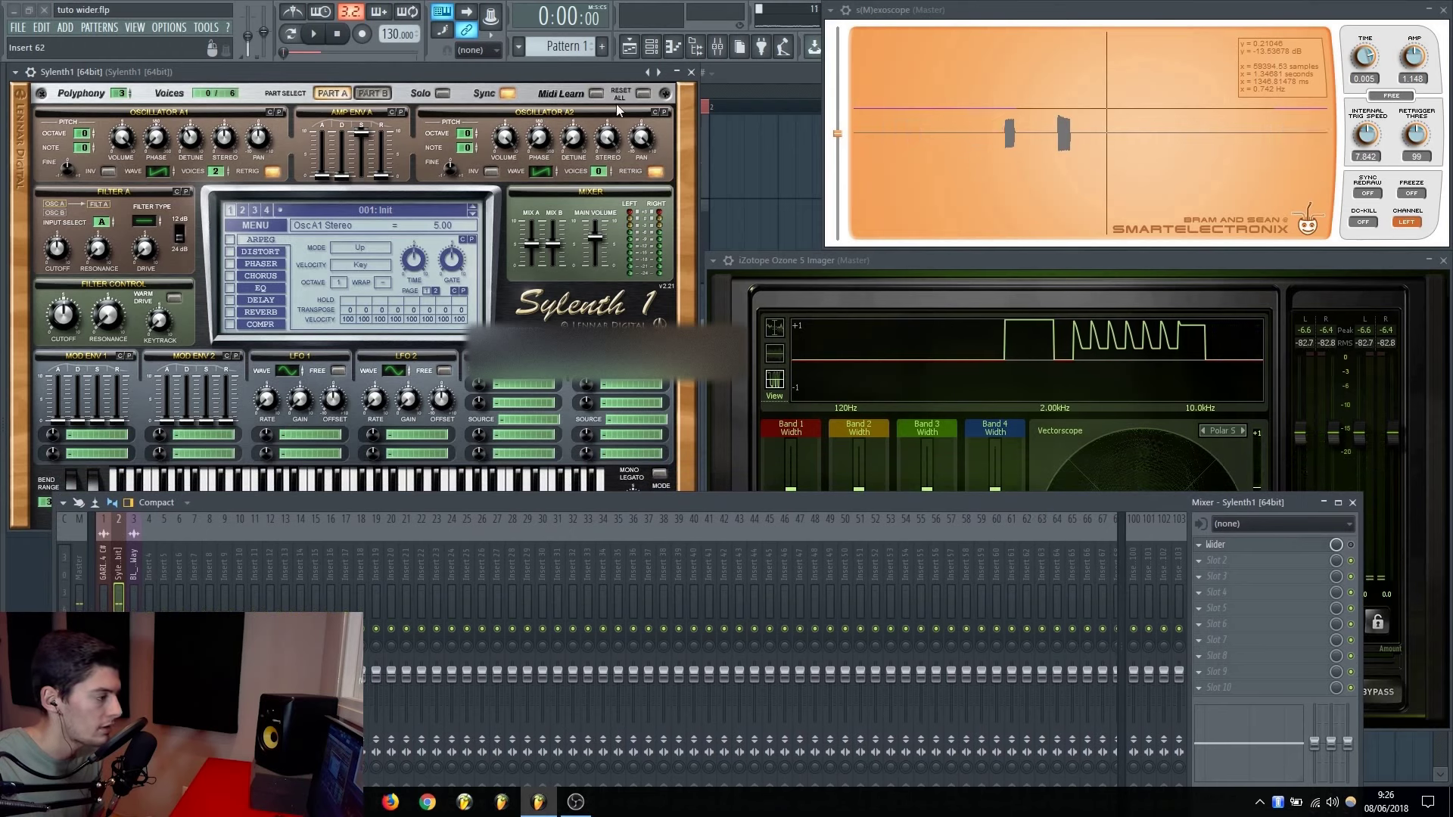
{"action": "left_click", "coordinate": [690, 72]}
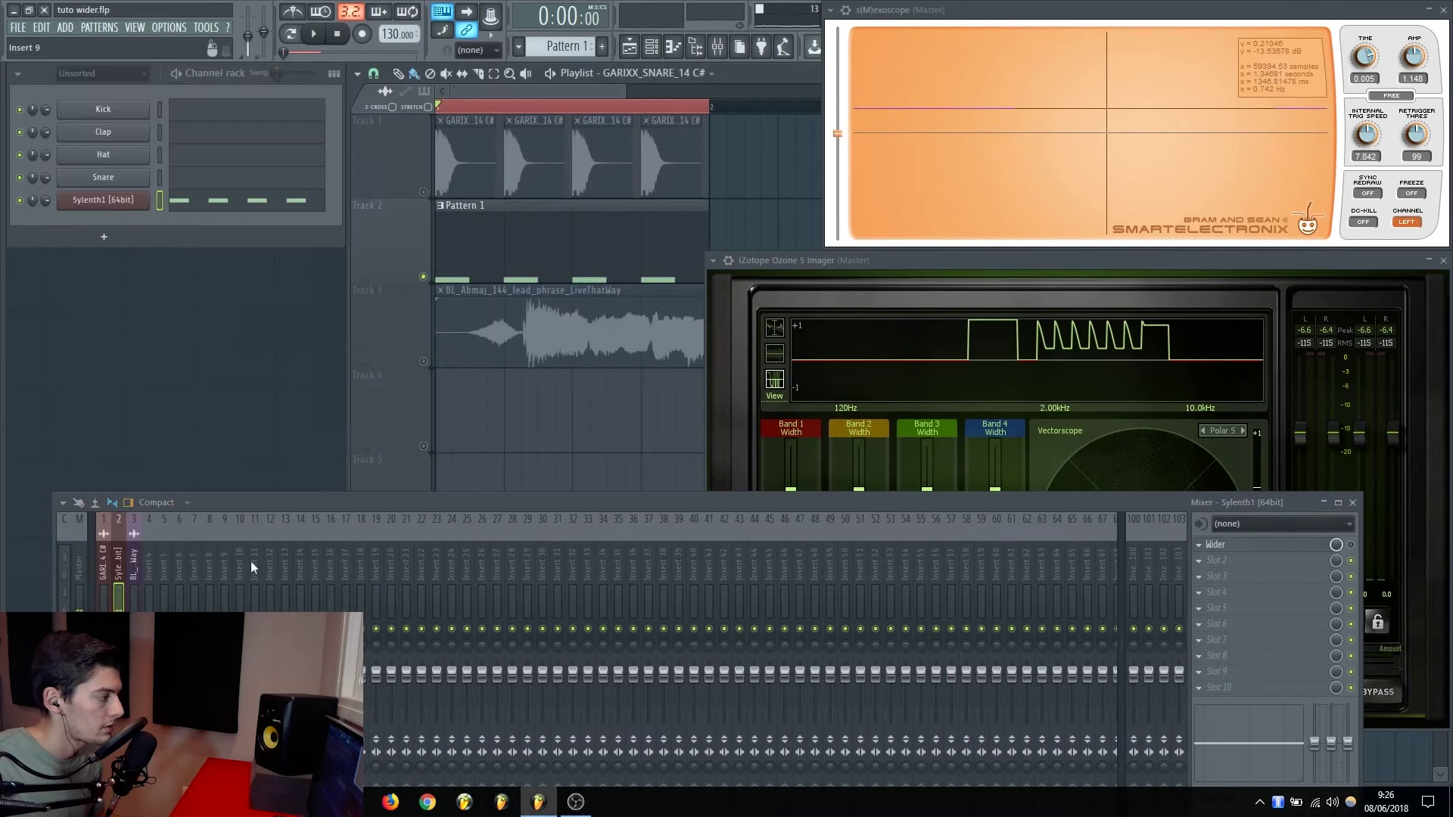
Open Wider on the Sylenth1 mixer track and set its amount to 0%
{"action": "left_click", "coordinate": [1248, 544]}
{"action": "left_click_drag", "start_coordinate": [427, 278], "coordinate": [3, 282]}
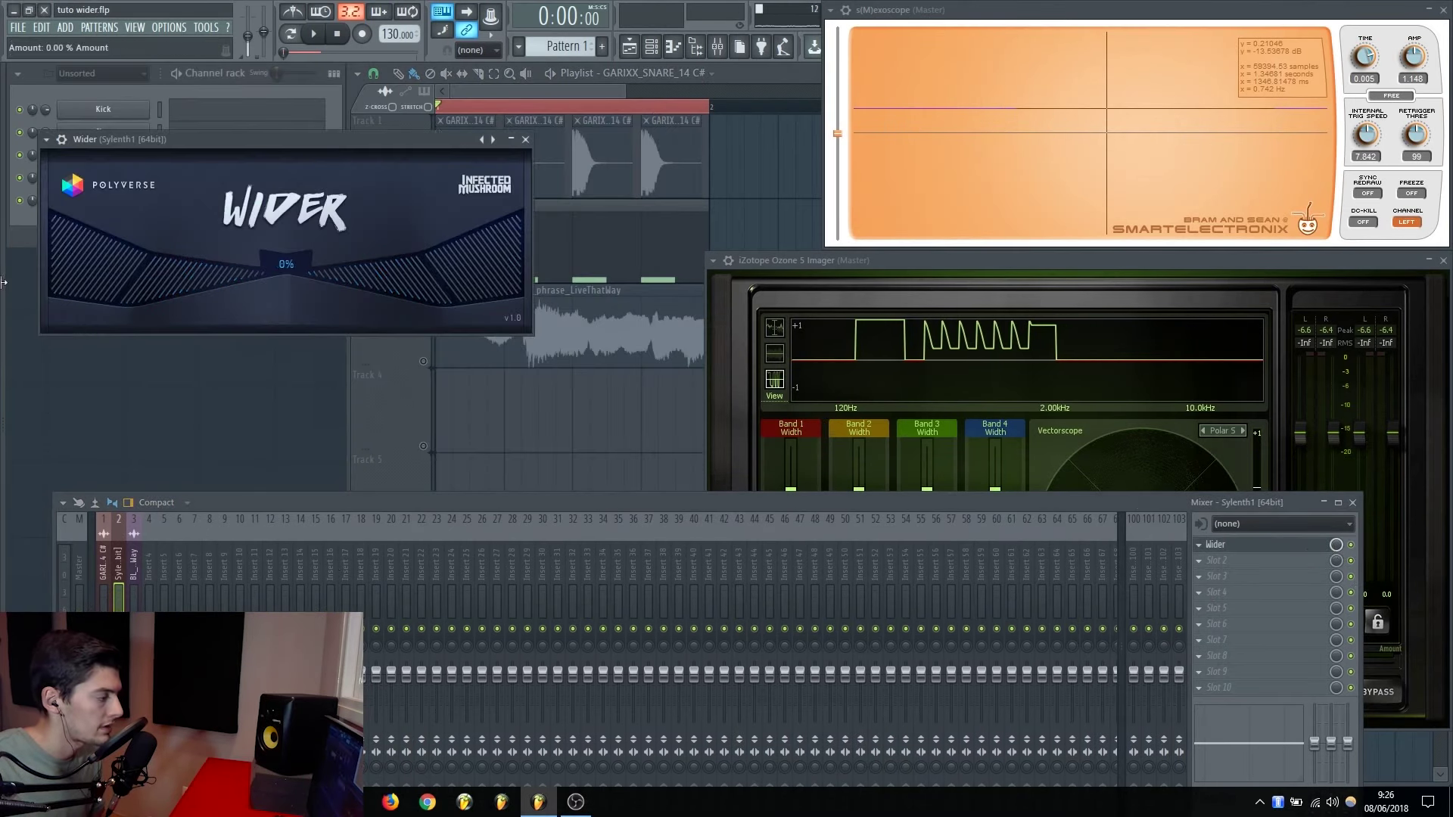
{"action": "left_click_drag", "start_coordinate": [373, 134], "coordinate": [366, 138]}
Play the synth pattern while raising Wider to 200%, and settle its amount at 128%
{"action": "key", "text": "space"}
{"action": "left_click_drag", "start_coordinate": [385, 265], "coordinate": [631, 220]}
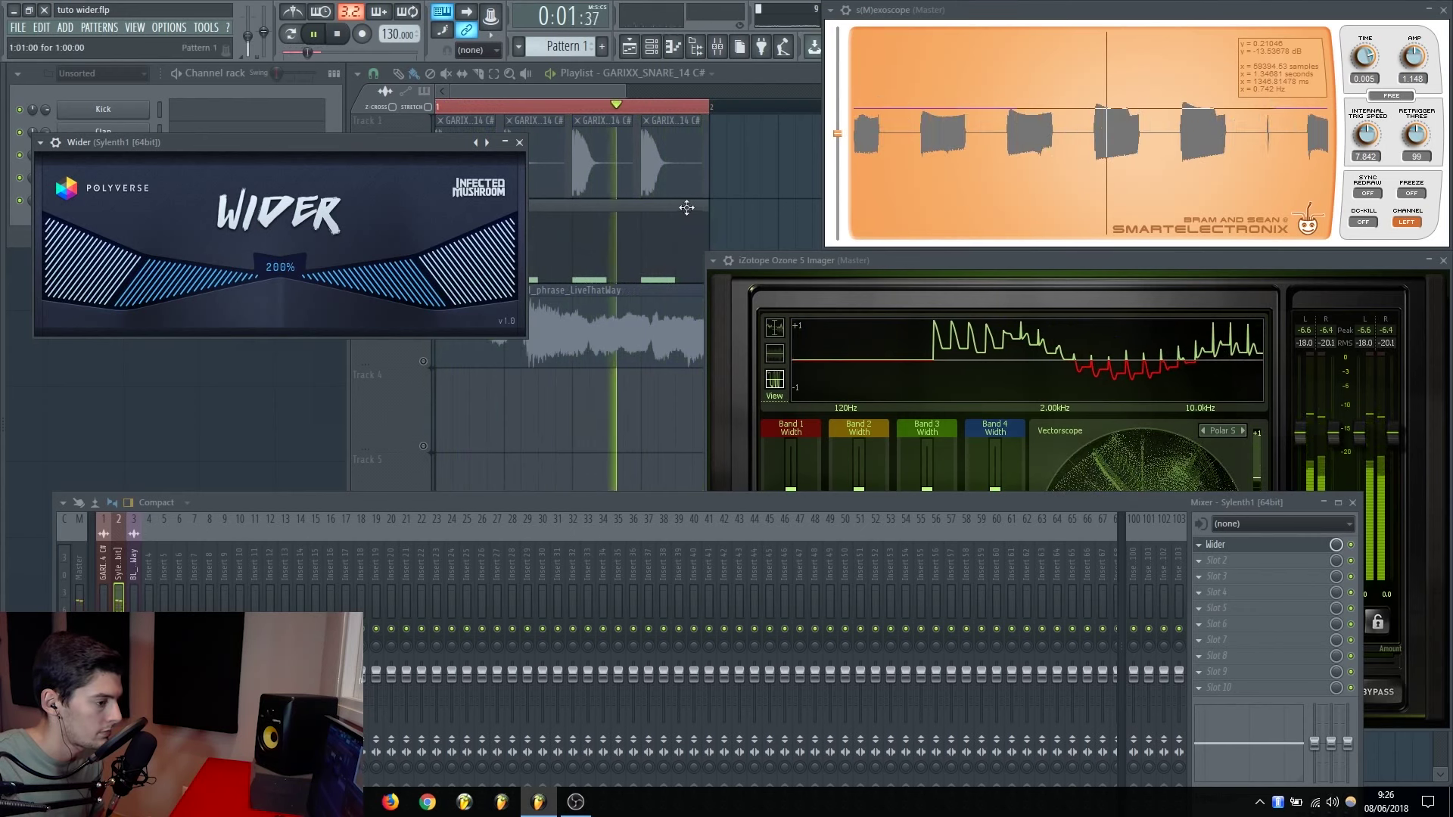
{"action": "left_click_drag", "start_coordinate": [514, 266], "coordinate": [488, 282]}
{"action": "key", "text": "space"}
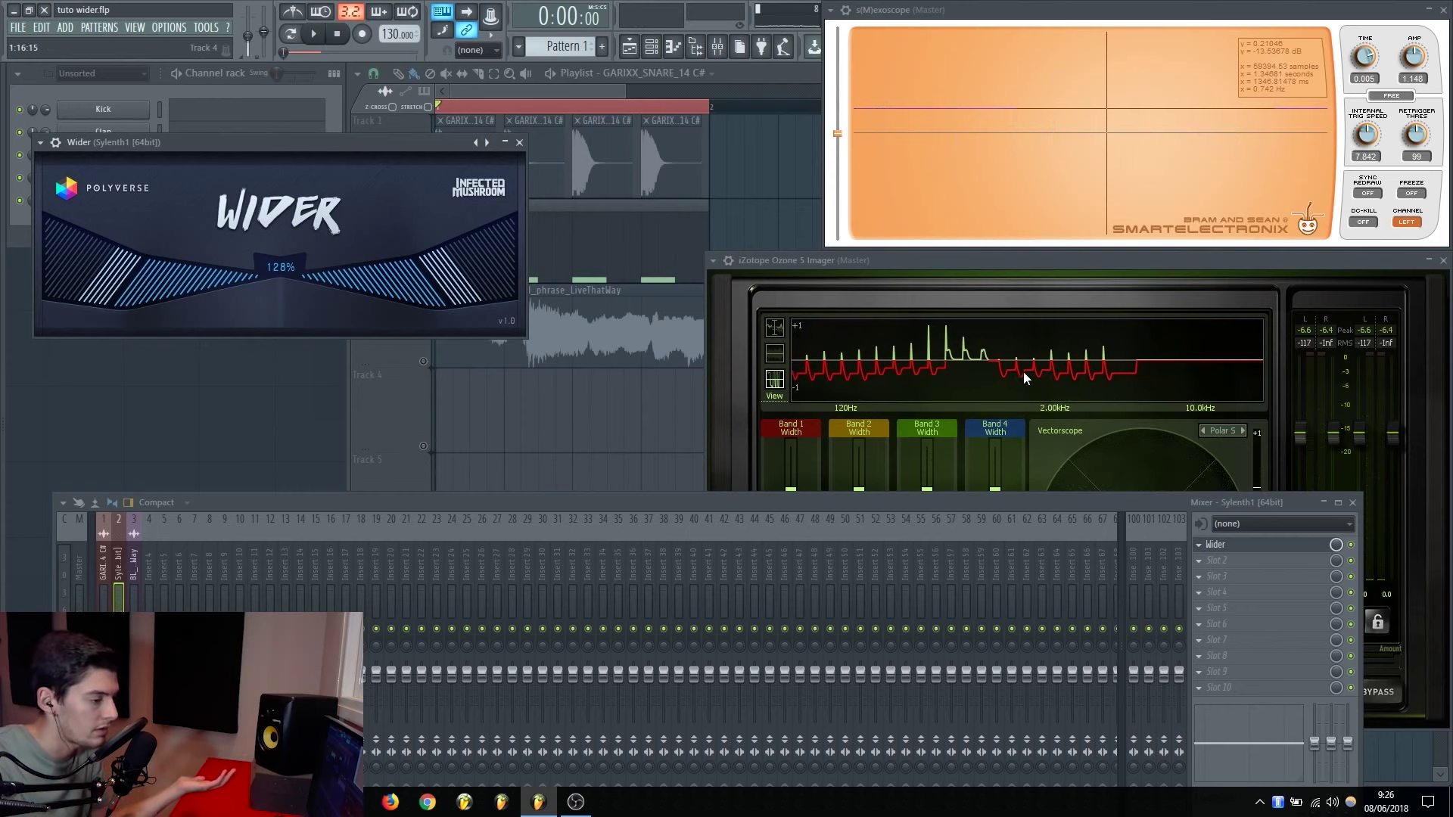
{"action": "left_click_drag", "start_coordinate": [349, 149], "coordinate": [347, 148]}
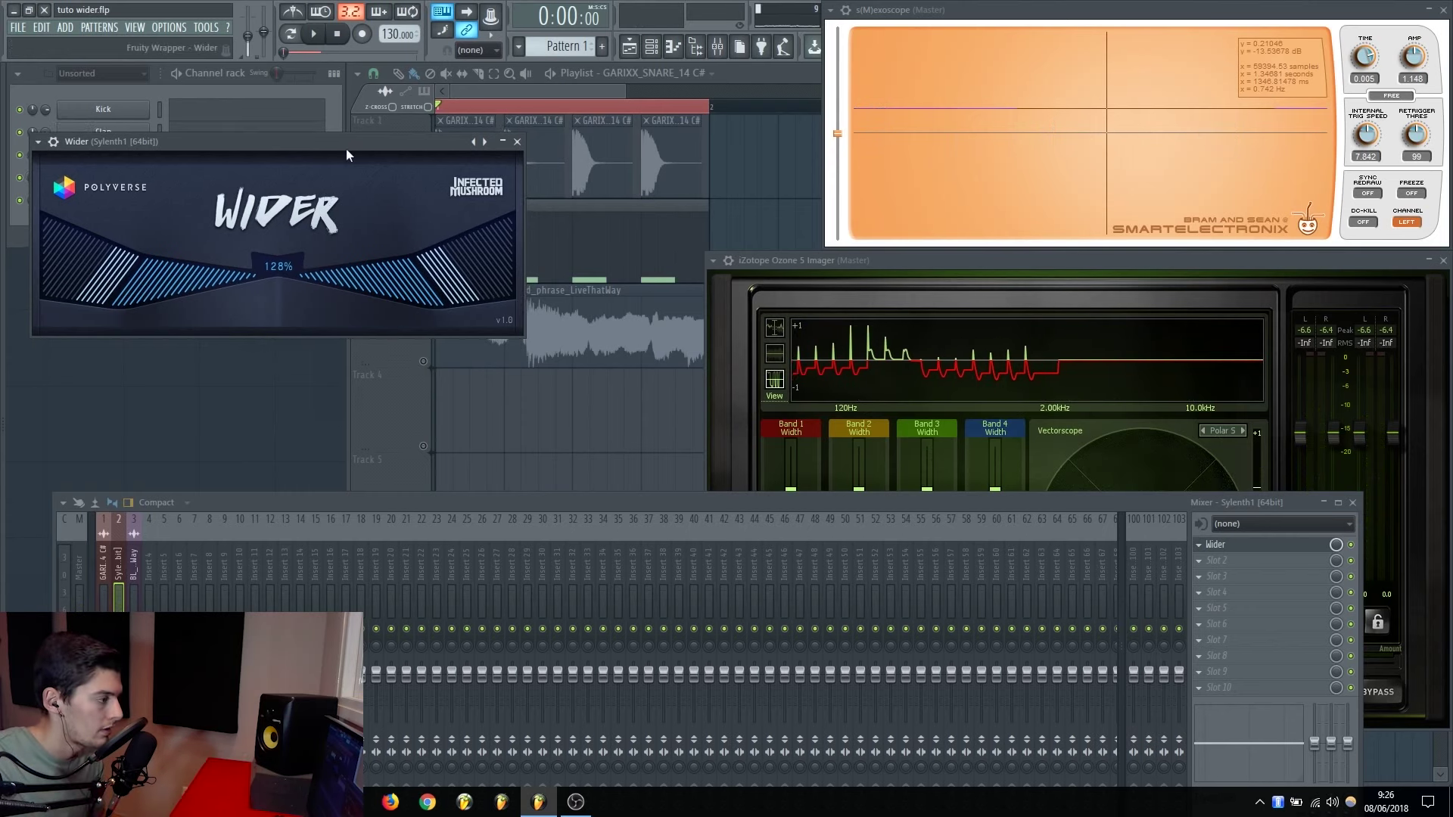
Set Wider's amount on the Sylenth1 track to 200% and play the synth pattern
{"action": "left_click_drag", "start_coordinate": [470, 271], "coordinate": [566, 251]}
{"action": "key", "text": "space"}
{"action": "key", "text": "space"}
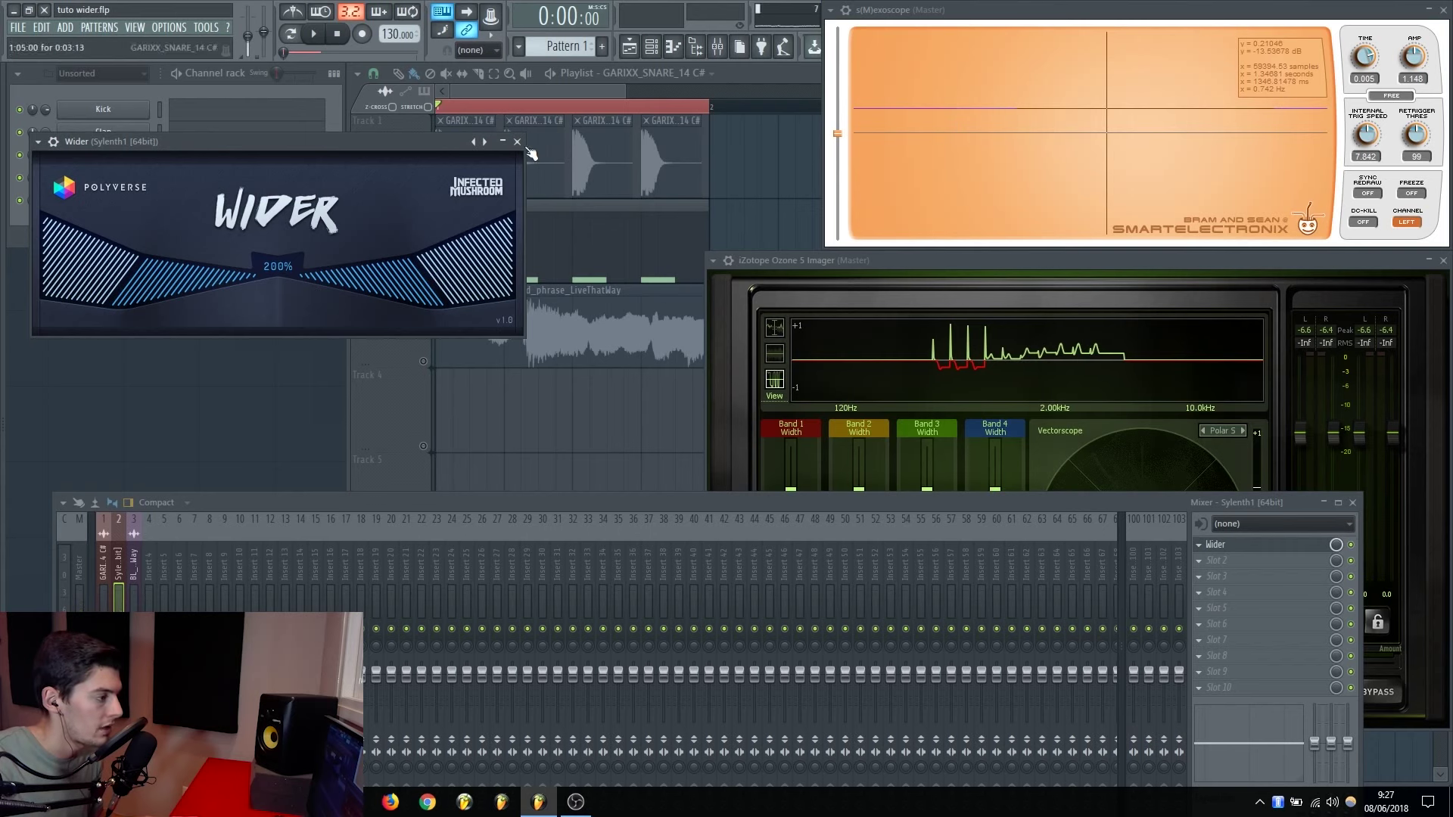
Close the Wider window and compare the synth pattern with Wider bypassed and enabled on the Sylenth1 mixer track
{"action": "key", "text": "Escape"}
{"action": "left_click_drag", "start_coordinate": [337, 499], "coordinate": [345, 486]}
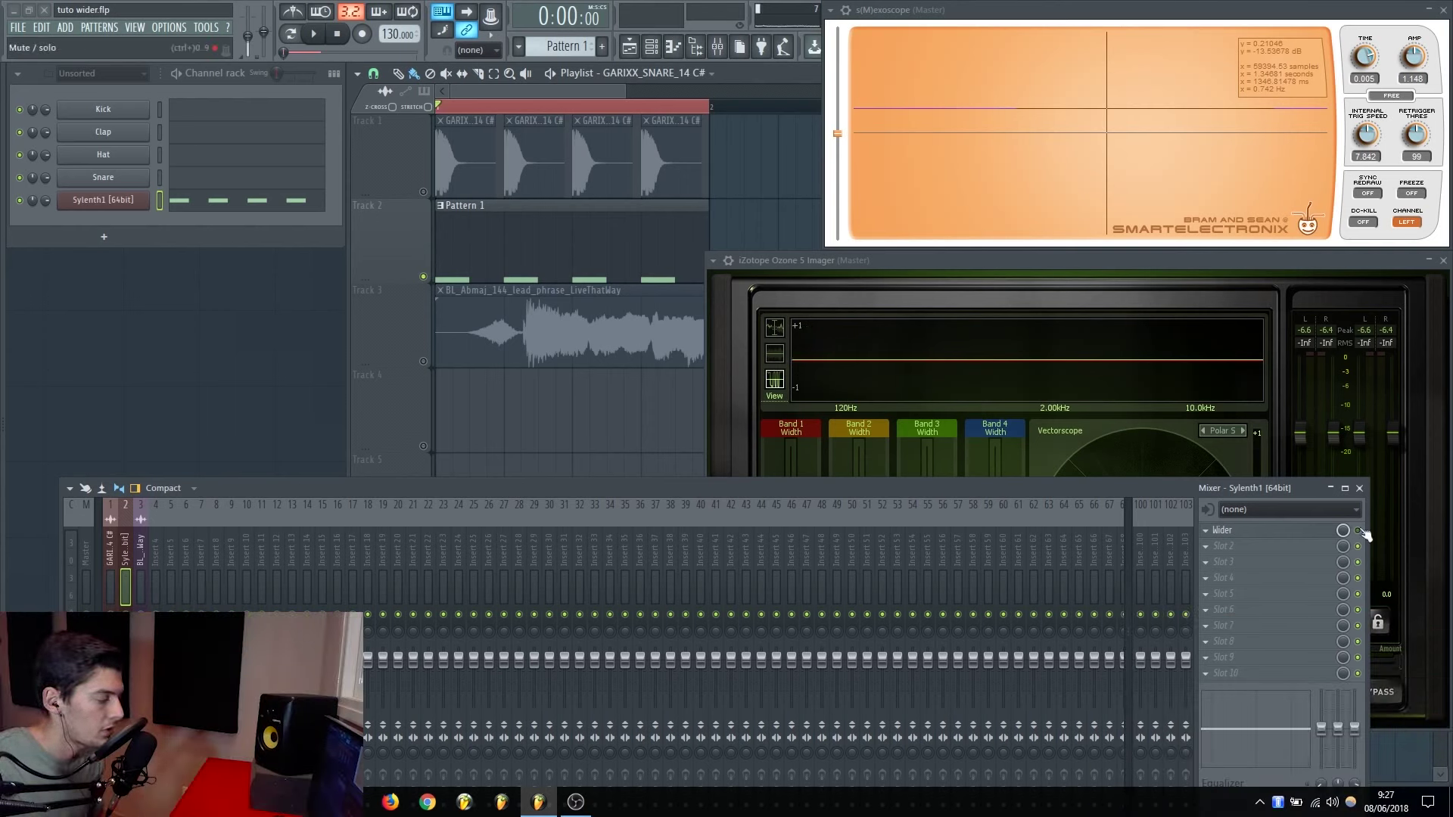
{"action": "key", "text": "space"}
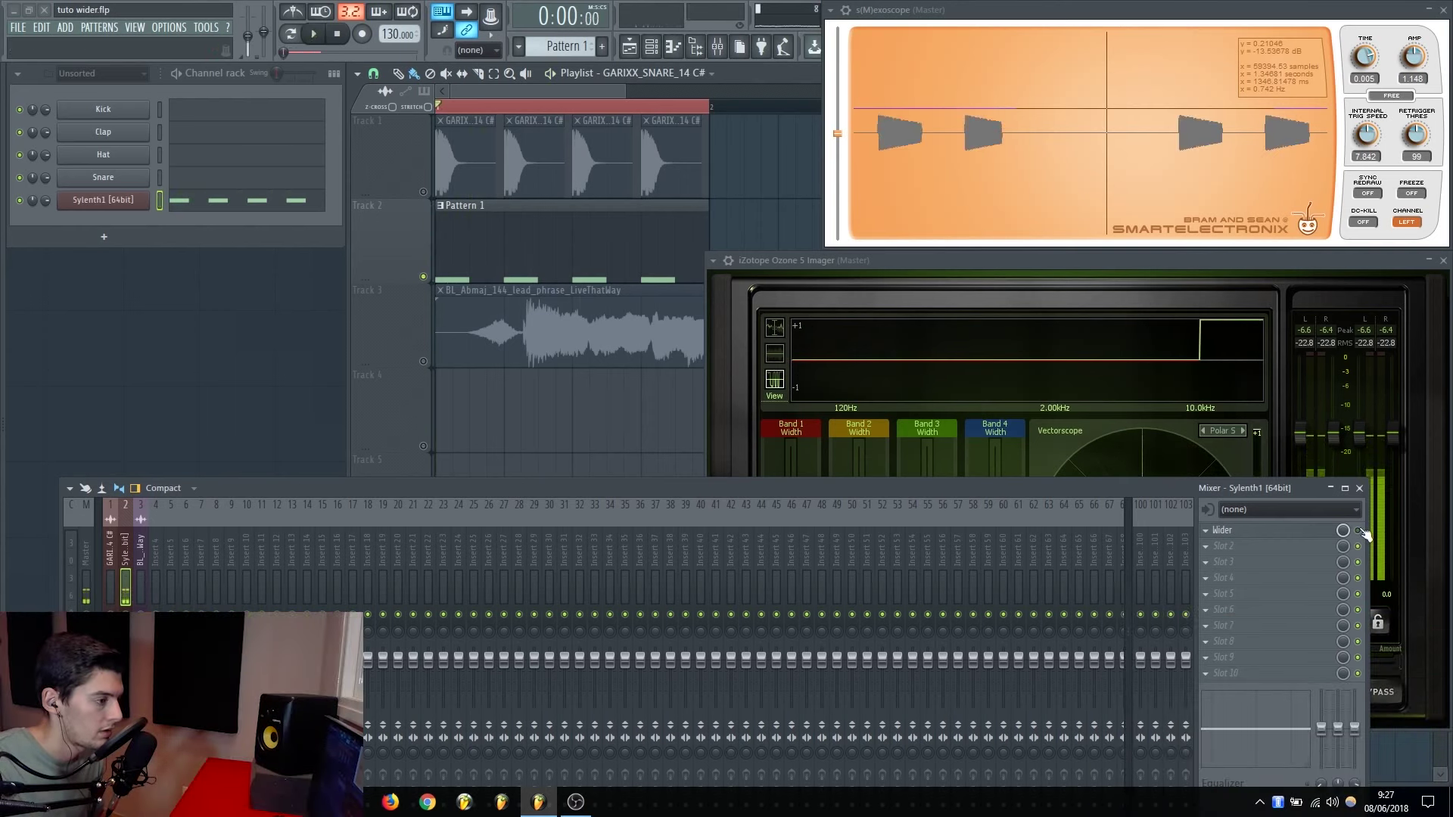
{"action": "key", "text": "space"}
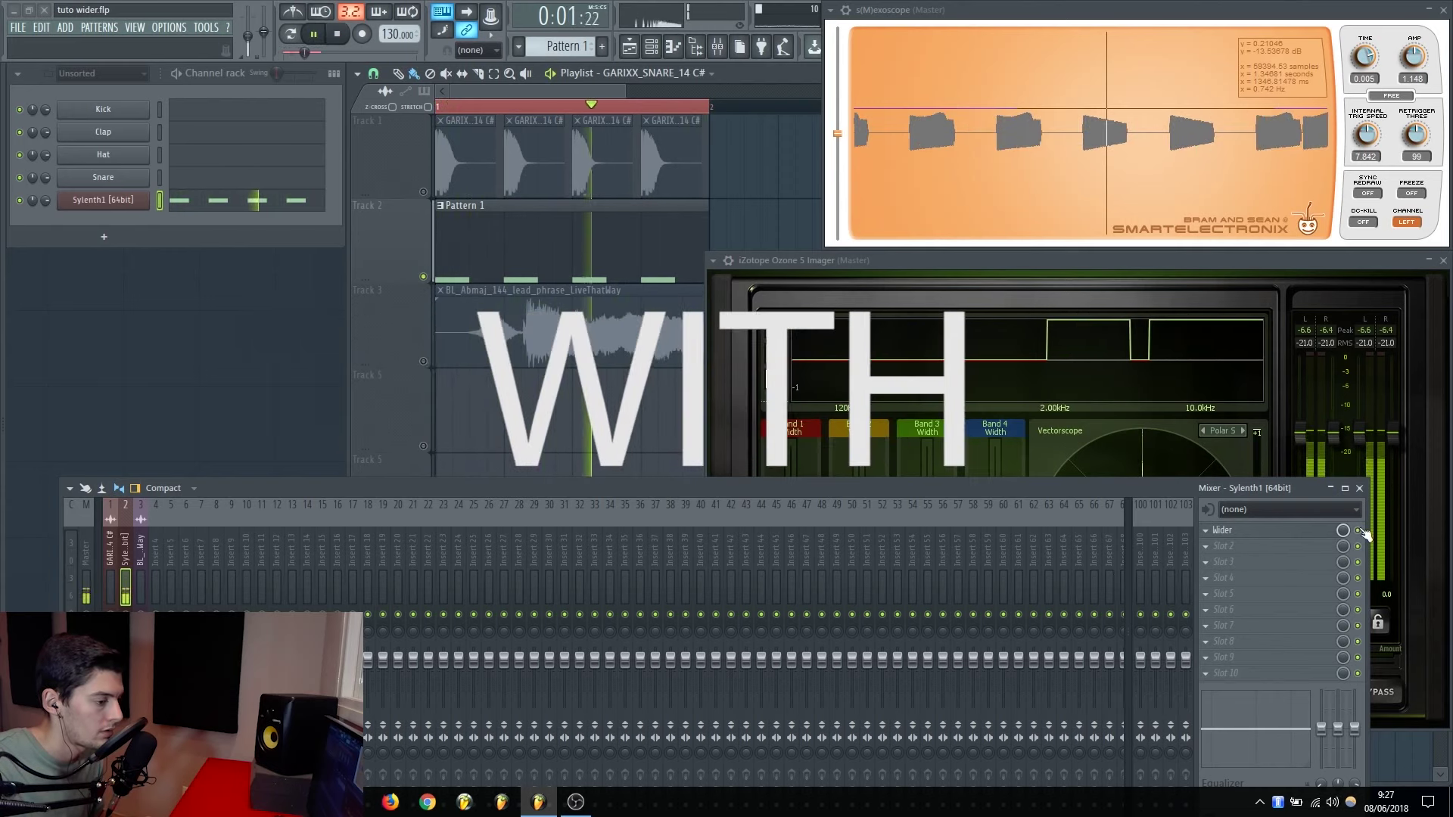
{"action": "key", "text": "space"}
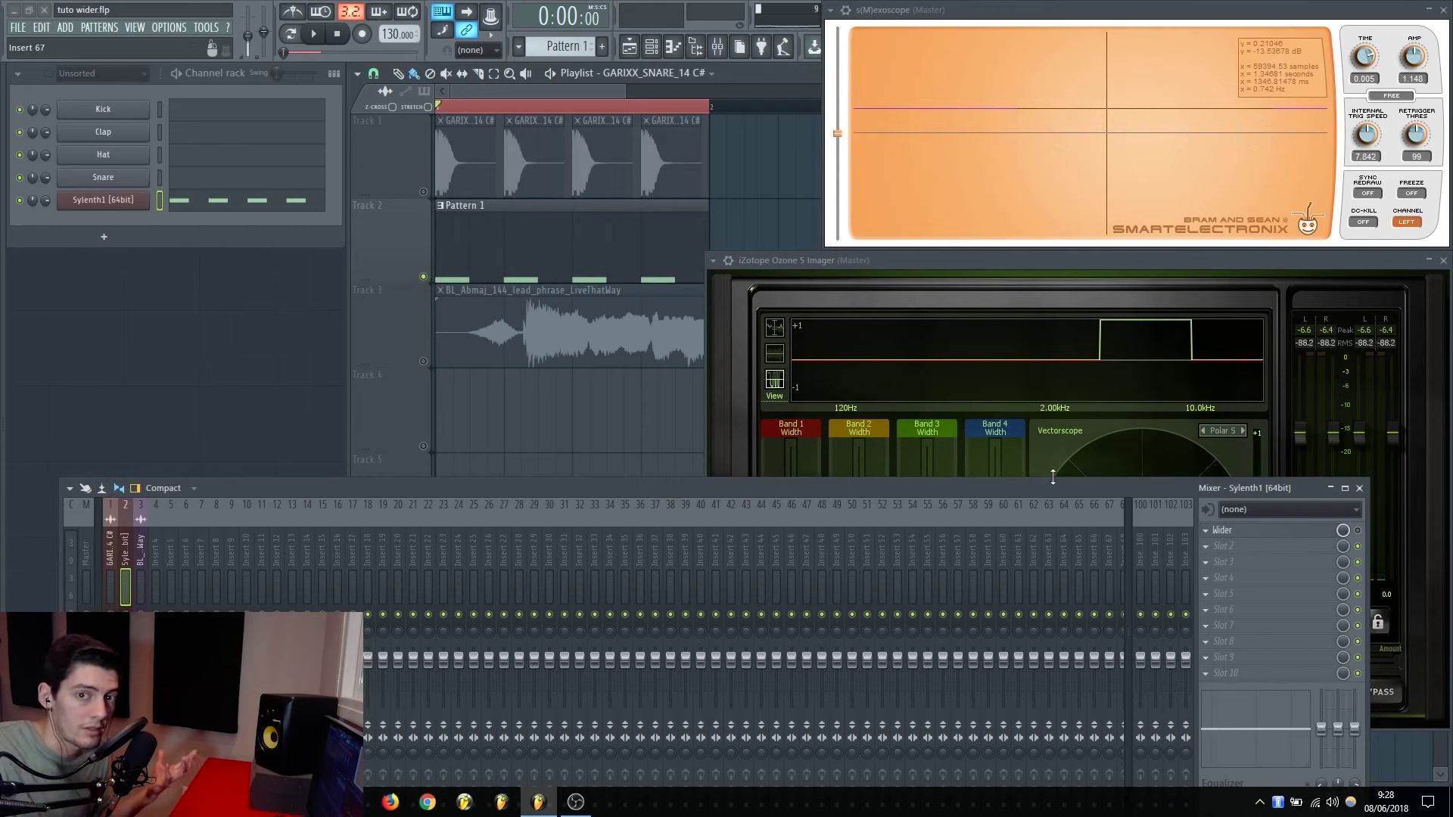
Enlarge the playlist and loop the lead phrase clip to just past bar 3, with its Wider and Ozone 5 Imager in view
{"action": "double_click", "coordinate": [605, 73]}
{"action": "scroll", "coordinate": [467, 109], "scroll_direction": "down", "scroll_amount": 3}
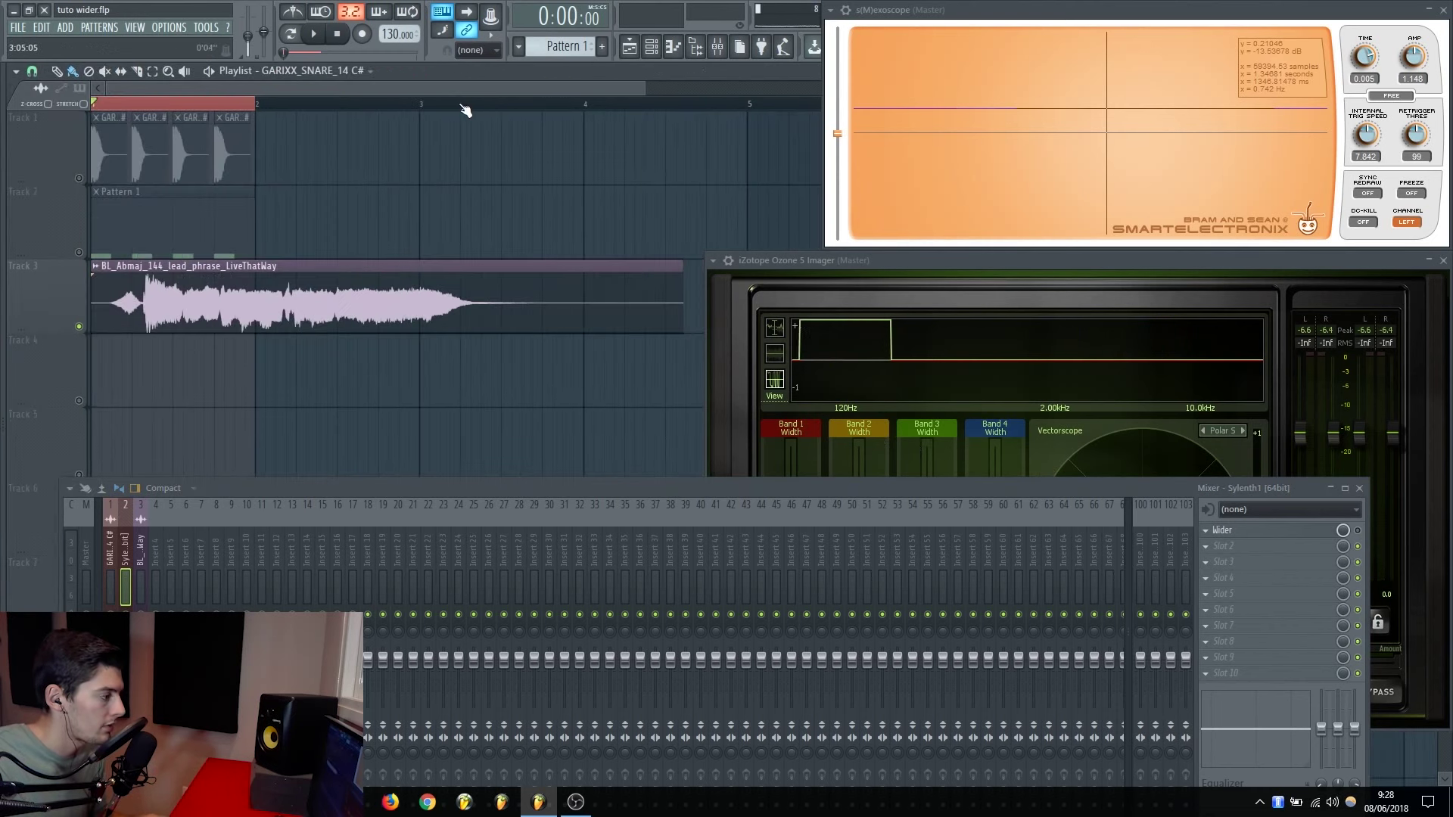
{"action": "left_click", "coordinate": [419, 289]}
{"action": "left_click", "coordinate": [1017, 279]}
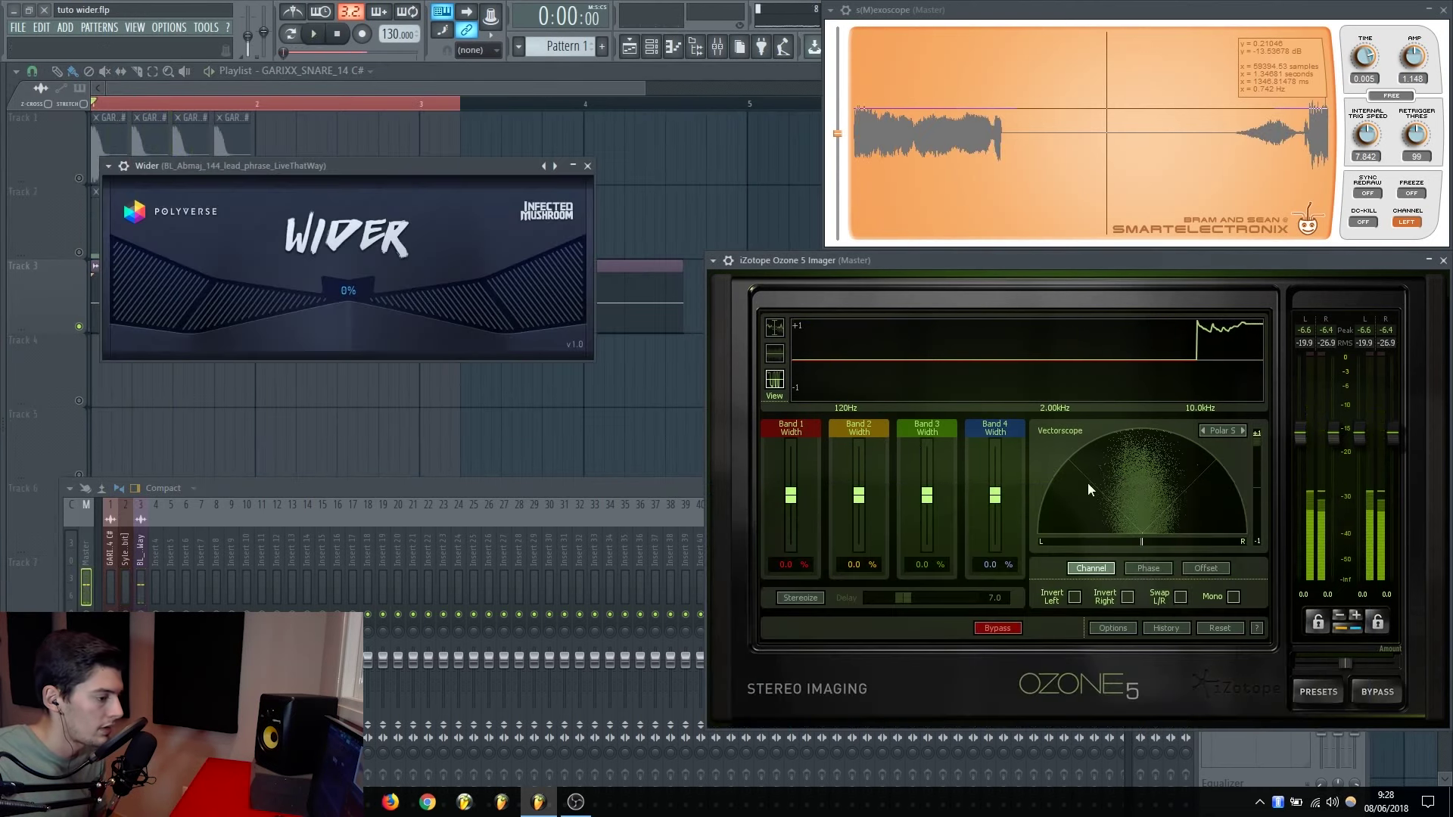
Play the lead phrase while raising Wider on its mixer track to 200%, and bring the mixer to the front
{"action": "key", "text": "space"}
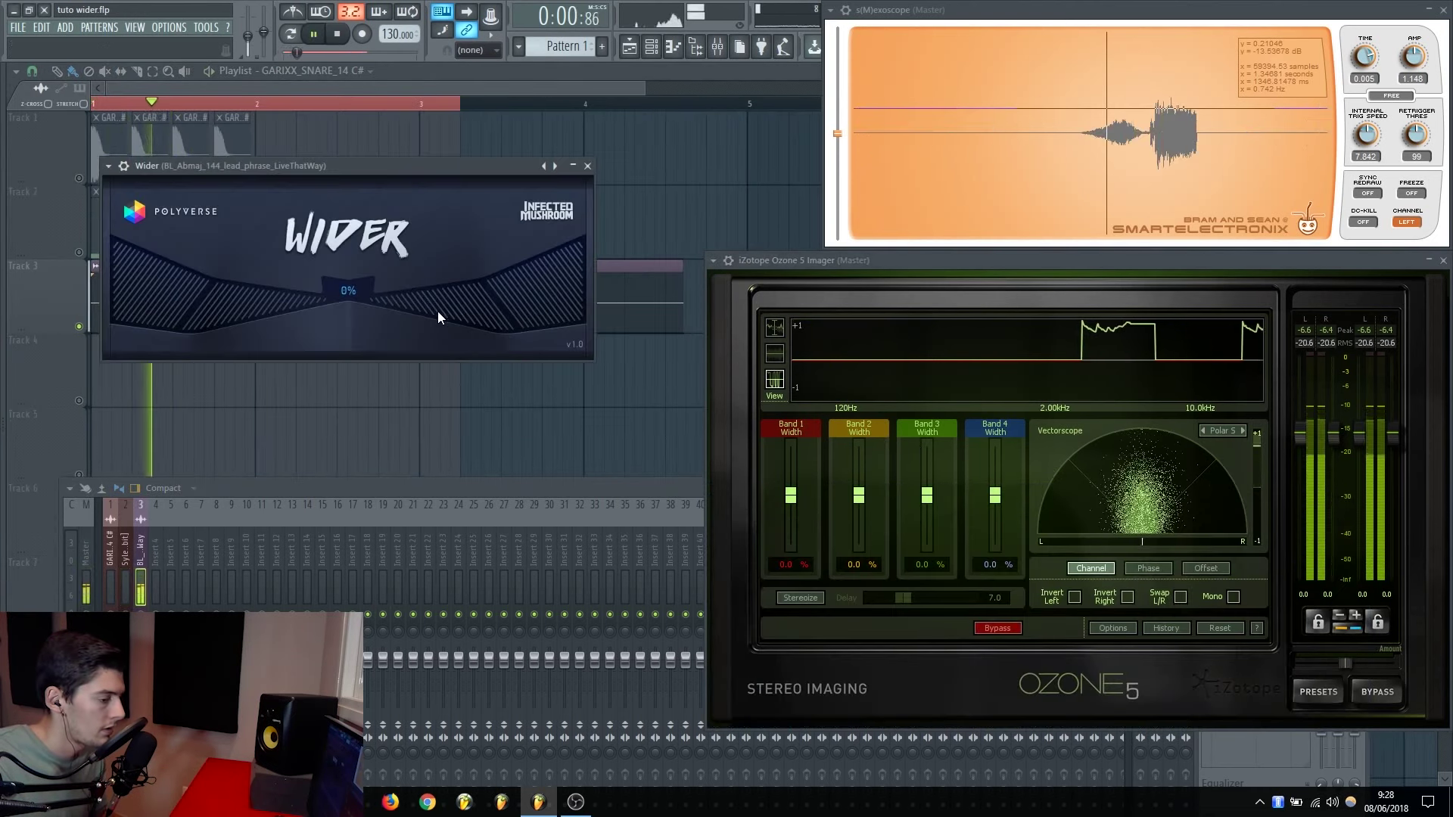
{"action": "left_click_drag", "start_coordinate": [438, 310], "coordinate": [760, 252]}
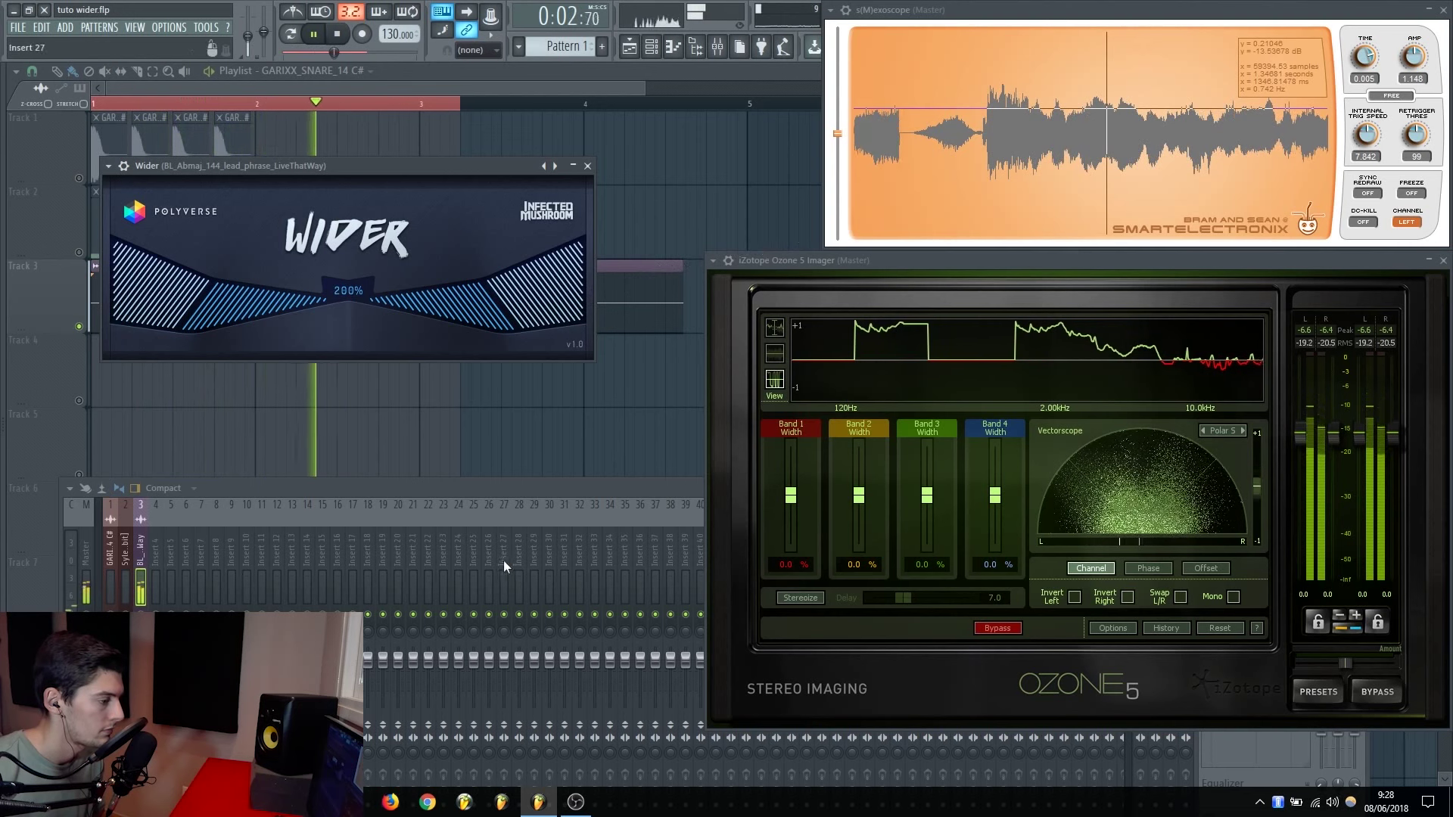
{"action": "left_click", "coordinate": [537, 484]}
{"action": "key", "text": "space"}
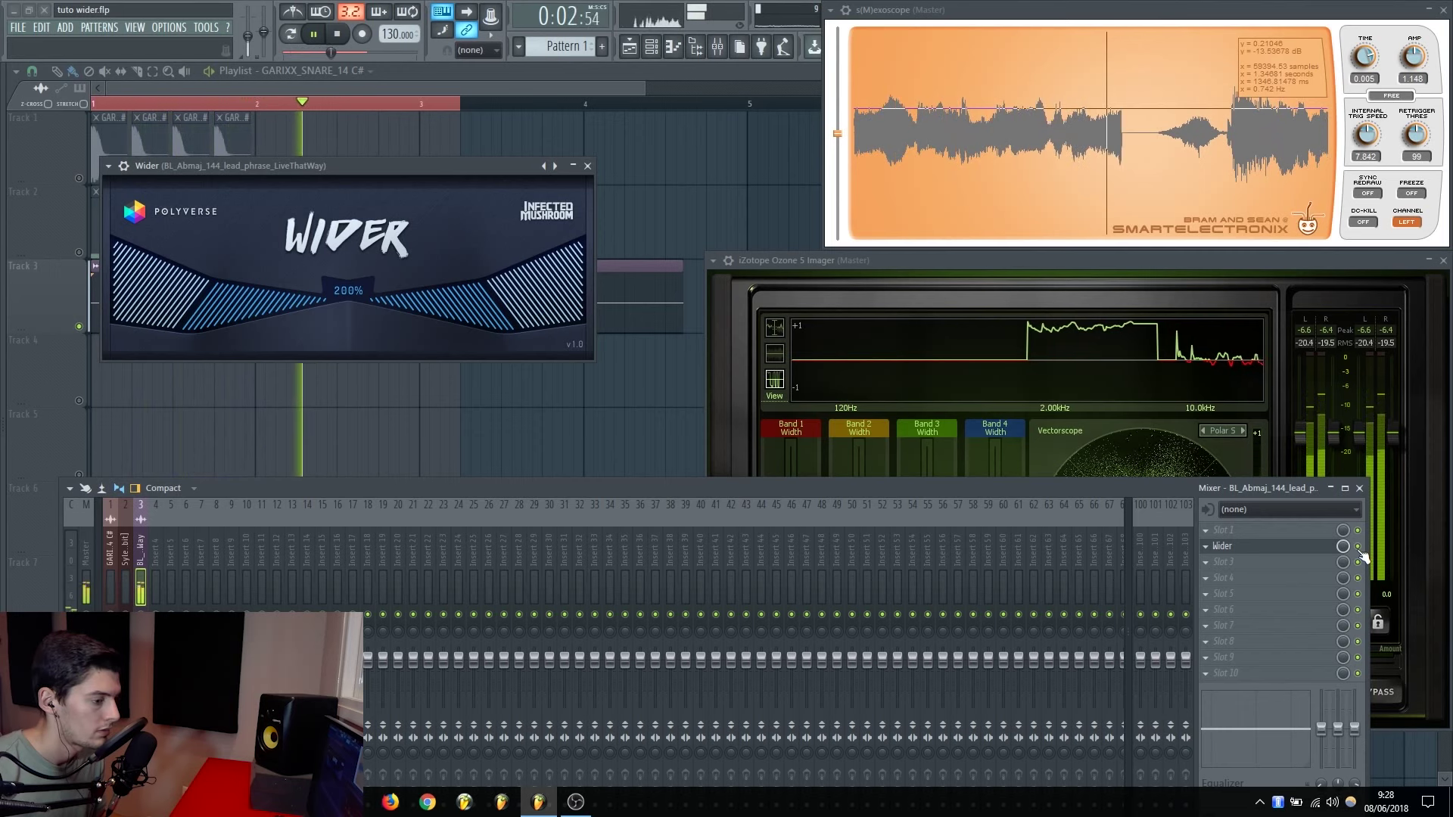
Compare playback of the lead phrase with Wider bypassed and enabled on its mixer track
{"action": "key", "text": "space"}
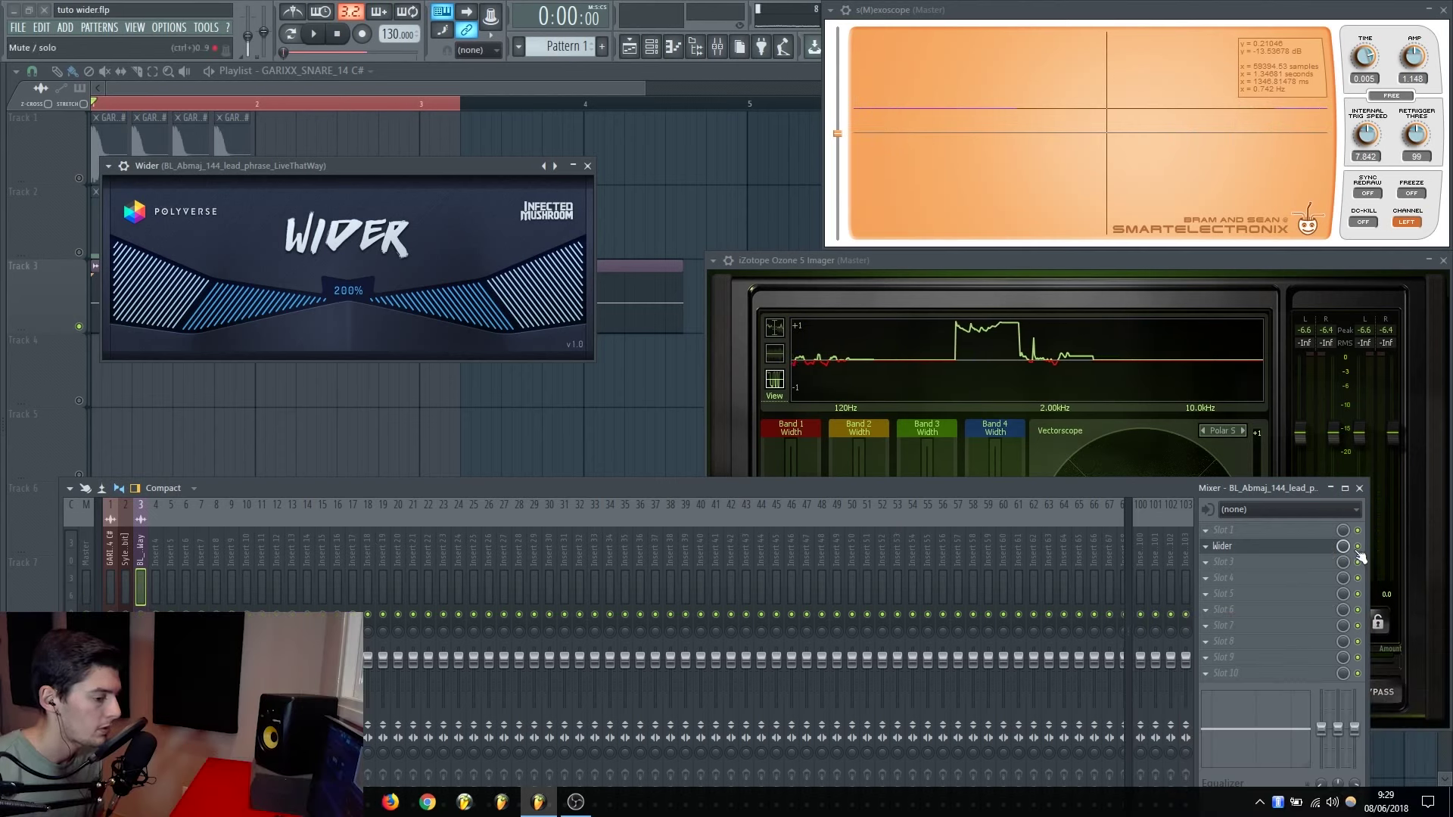
{"action": "key", "text": "space"}
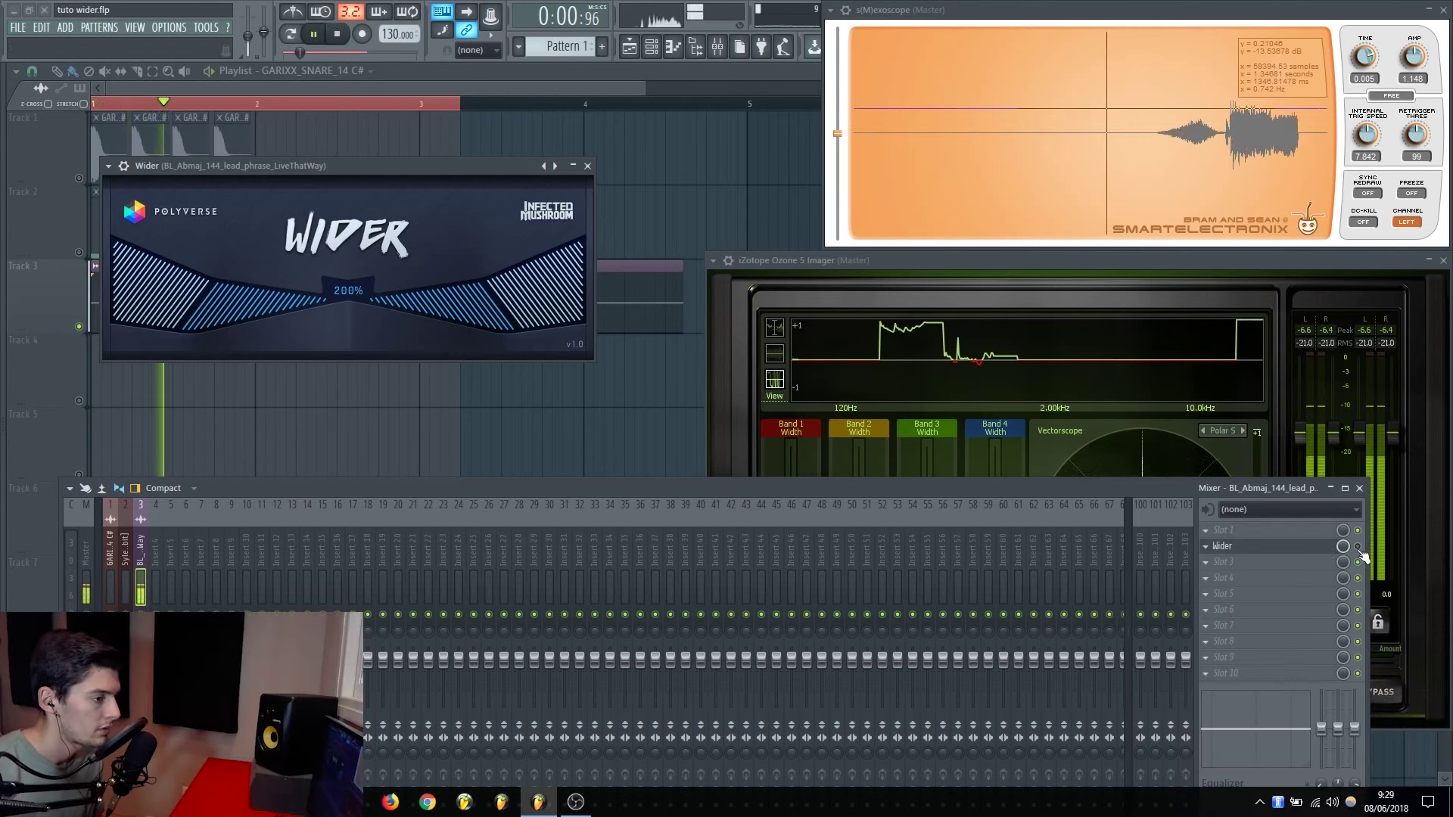
{"action": "key", "text": "space"}
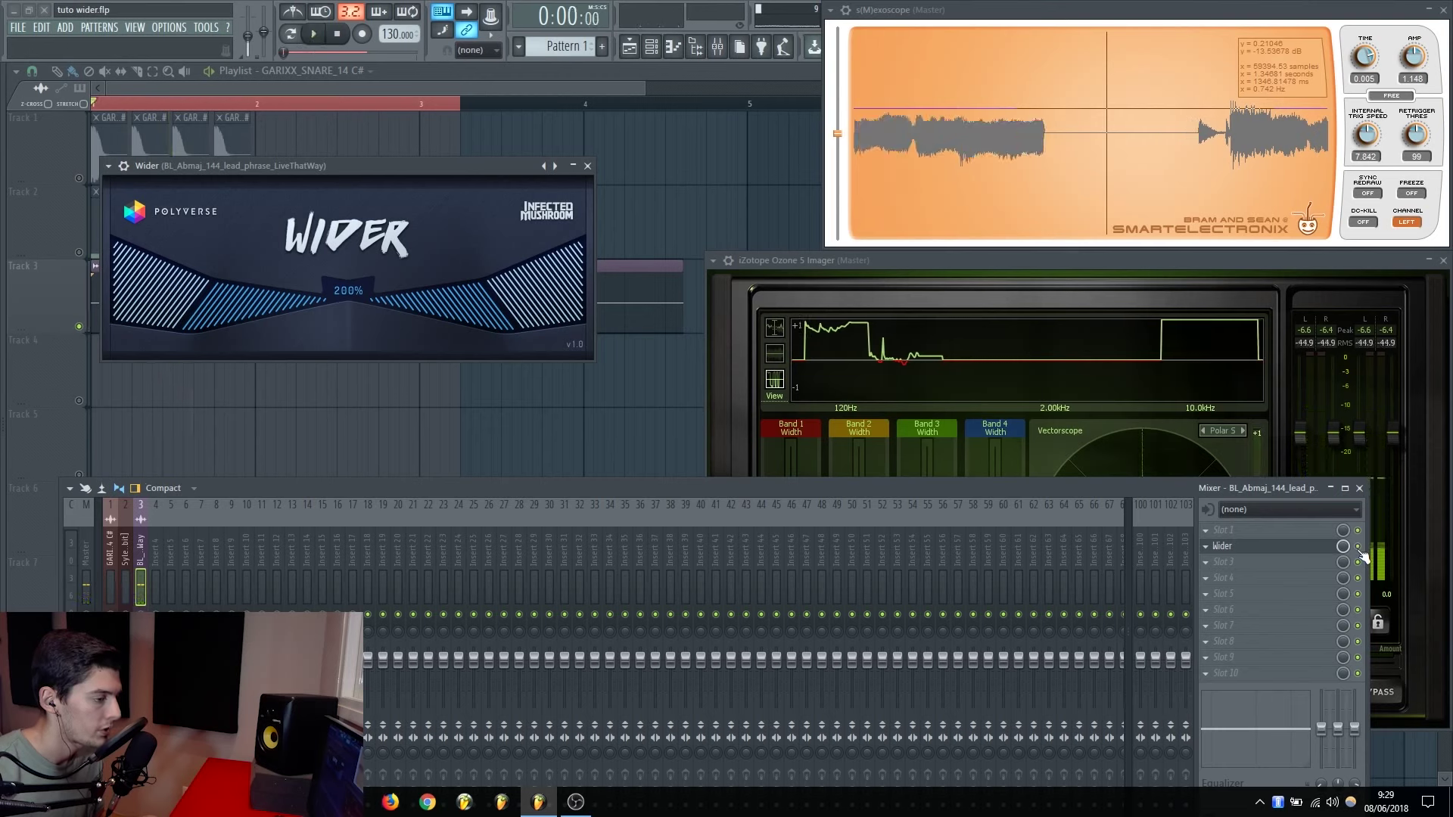
{"action": "key", "text": "space"}
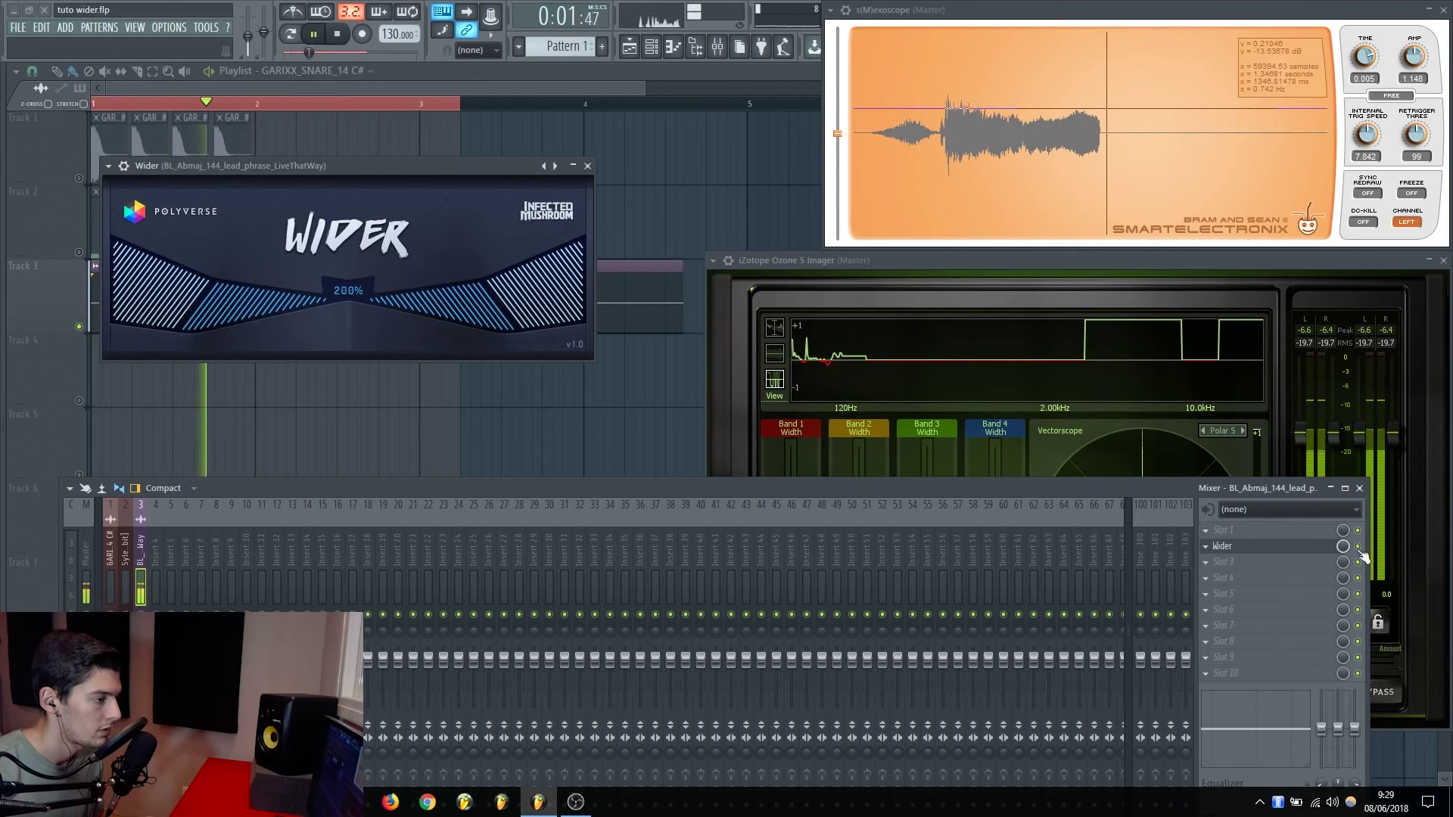
{"action": "key", "text": "space"}
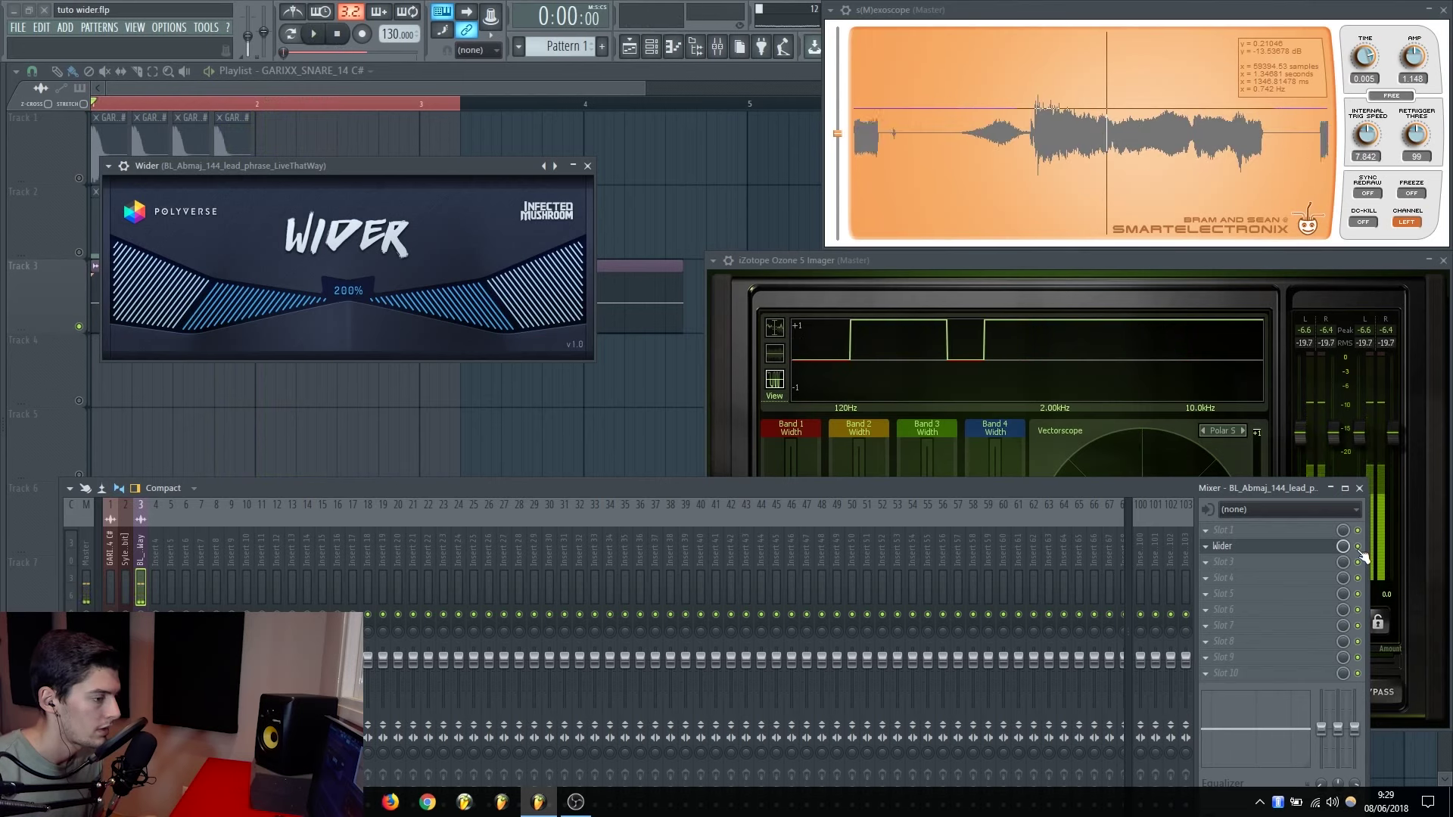